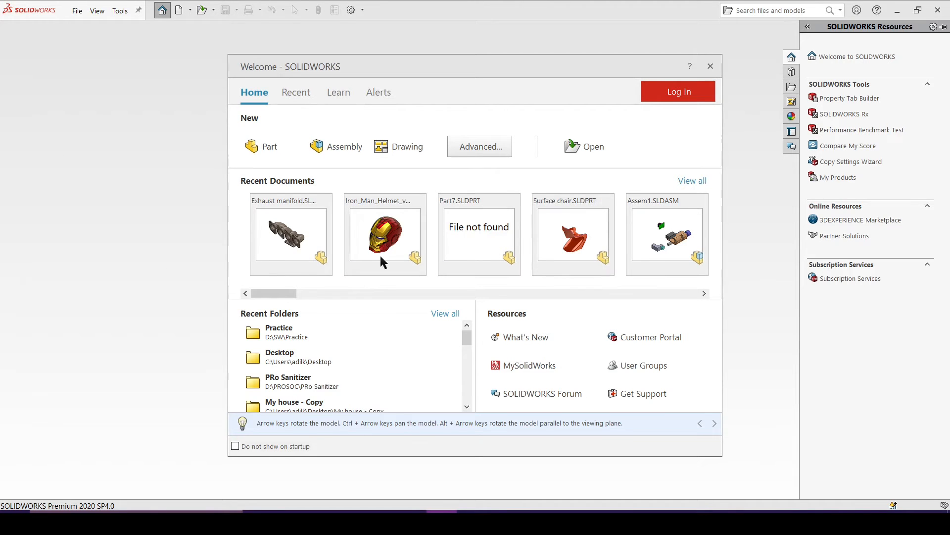
# - Dismiss the welcome window and create a new part document
pyautogui.click(711, 67)
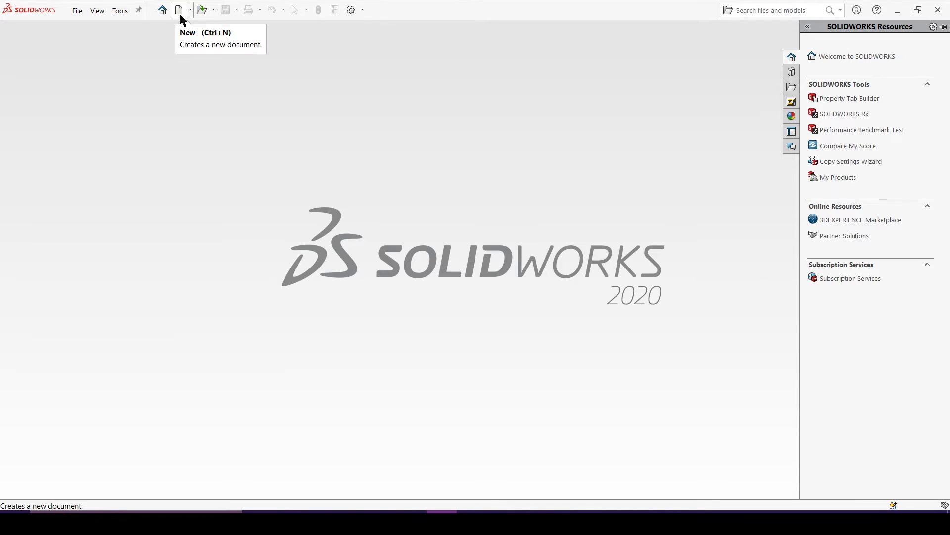
pyautogui.click(78, 16)
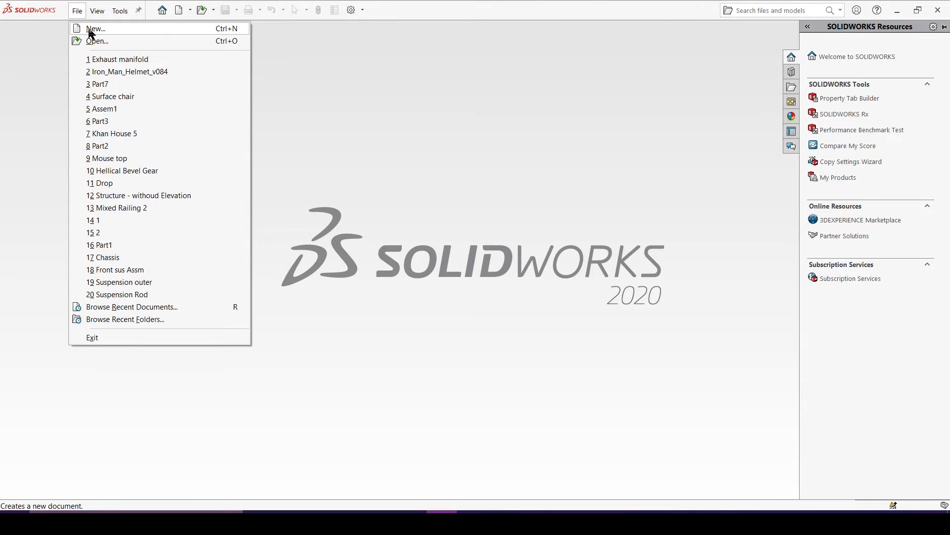
pyautogui.click(90, 31)
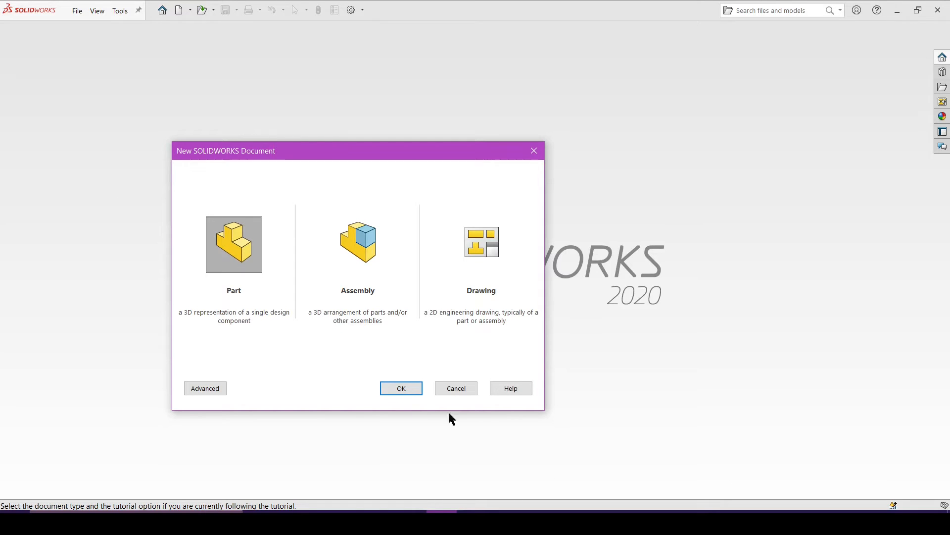
pyautogui.click(405, 389)
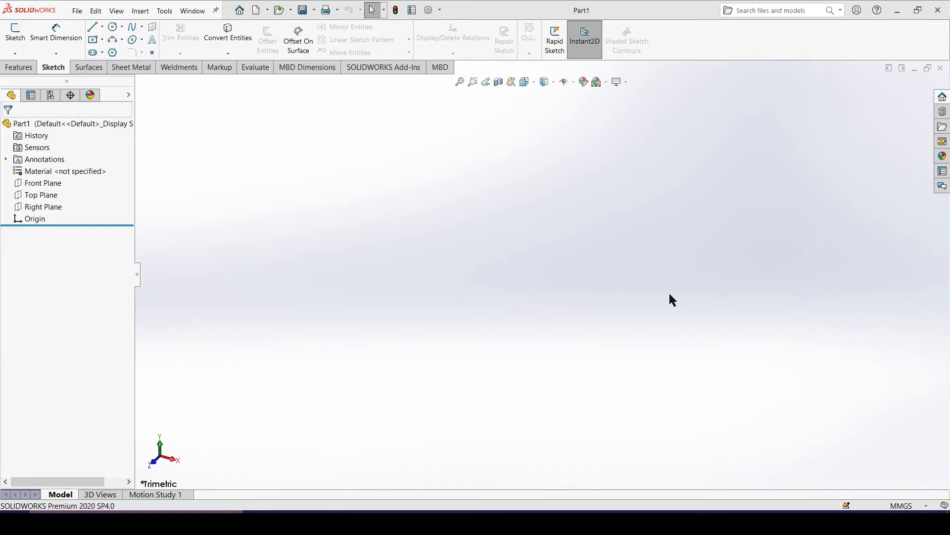
# - Start a sketch on the Front Plane and draw a closed, irregular six-sided line profile around the origin
pyautogui.click(53, 185)
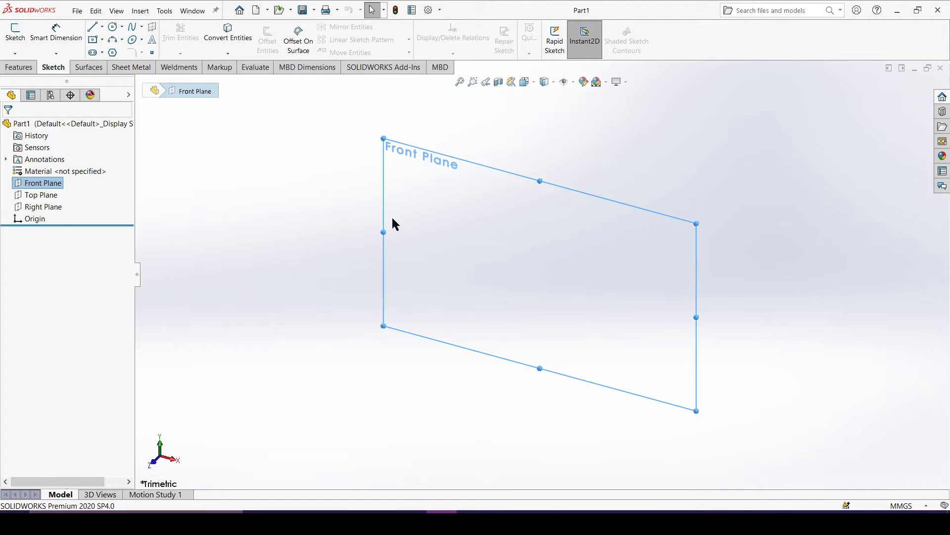
pyautogui.click(21, 42)
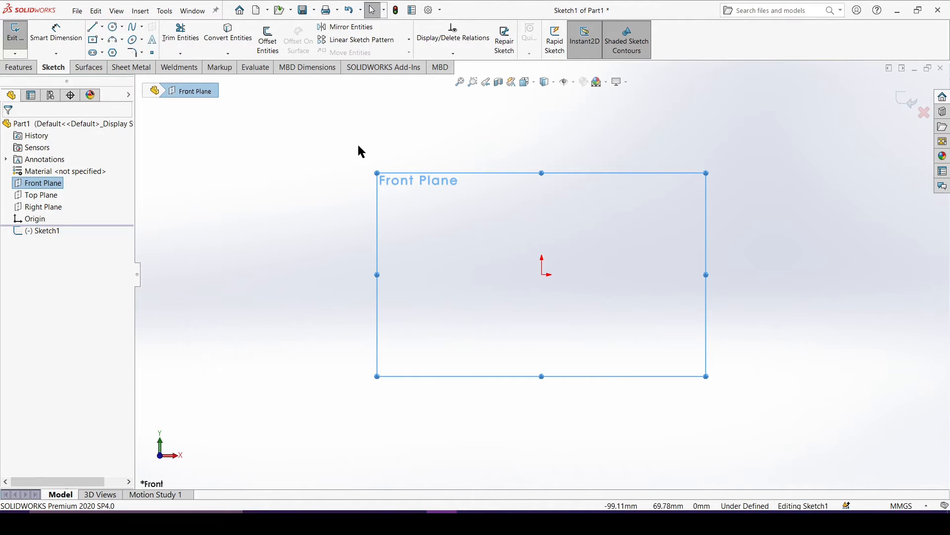
pyautogui.click(93, 28)
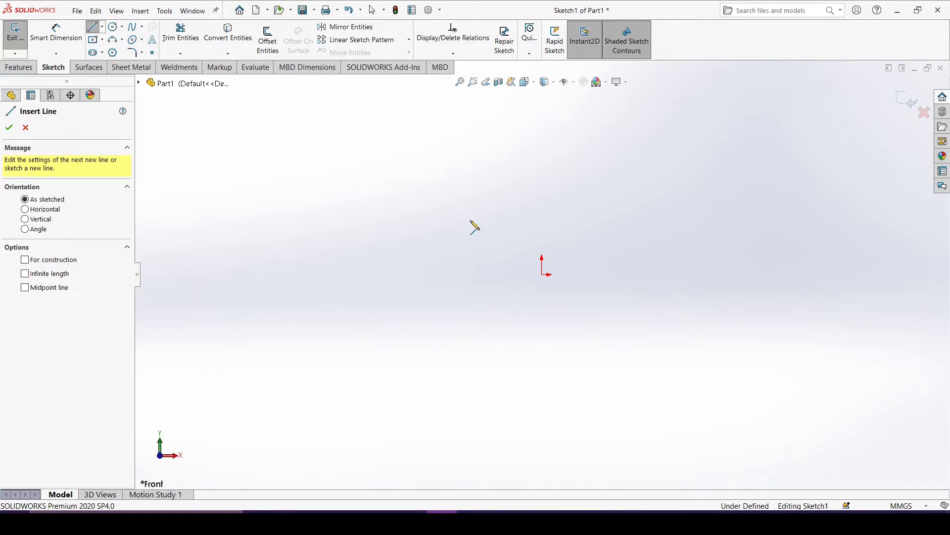
pyautogui.click(471, 221)
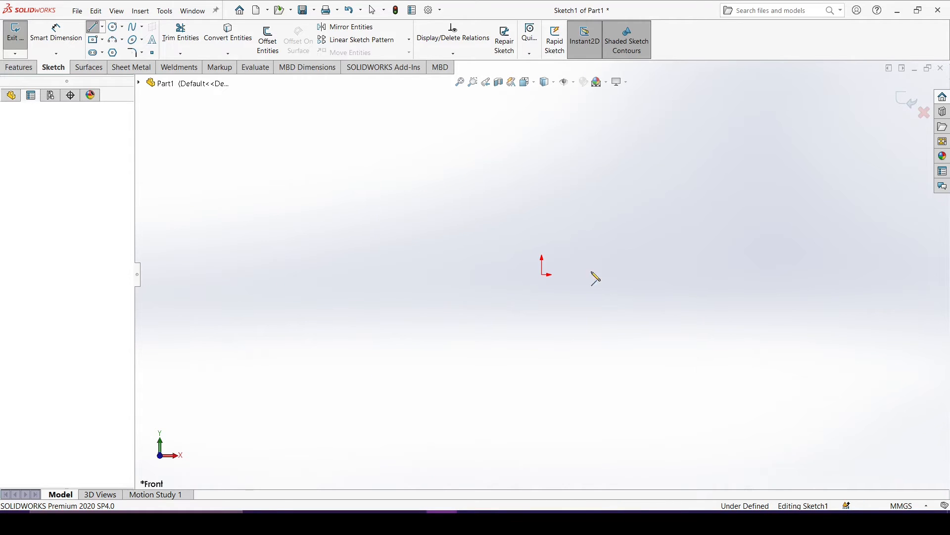
pyautogui.click(609, 203)
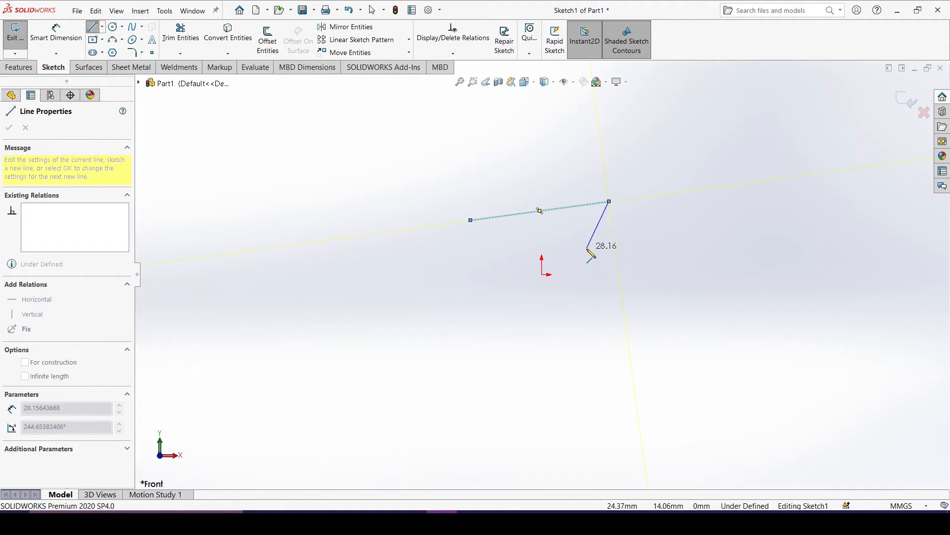
pyautogui.click(642, 248)
pyautogui.click(610, 288)
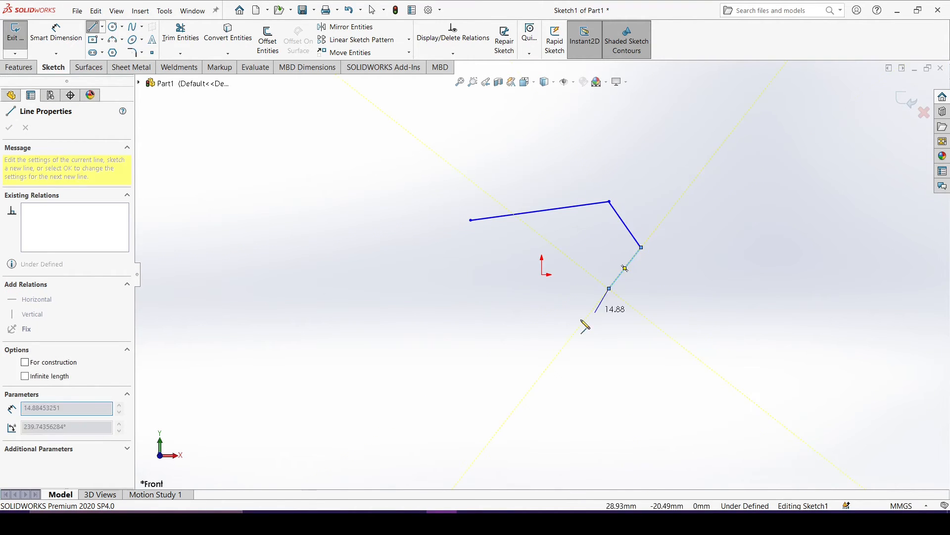
pyautogui.click(555, 326)
pyautogui.click(477, 298)
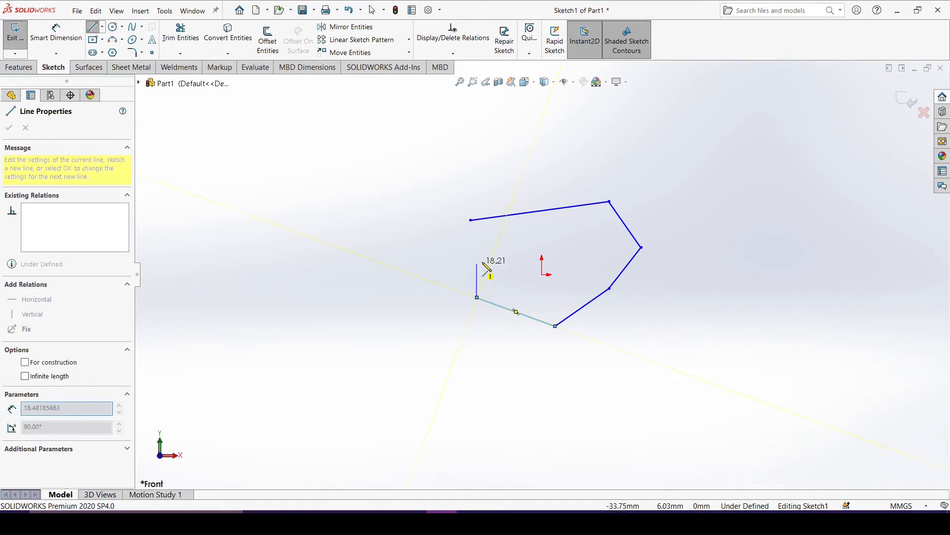
pyautogui.click(471, 220)
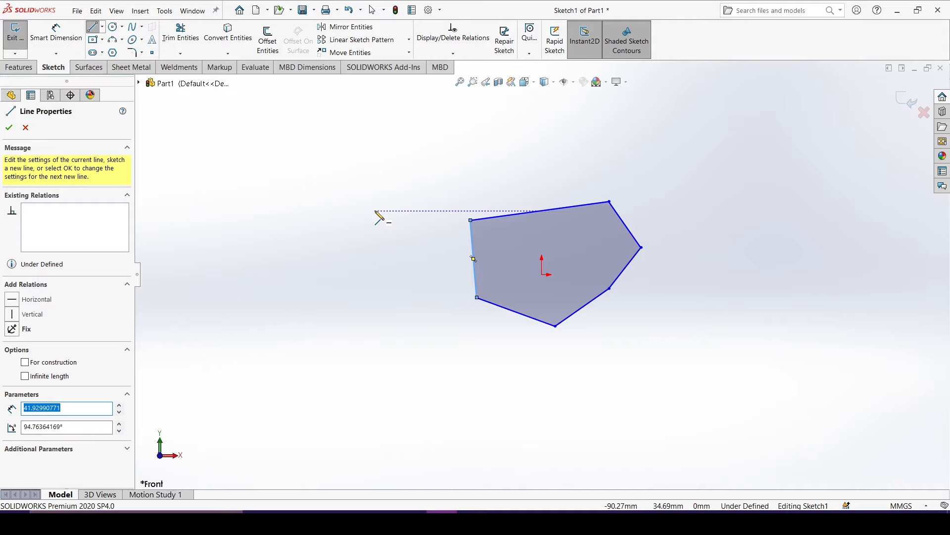
# - Sketch a separate horizontal line above and to the left of the six-sided profile, ending the line chain after one segment
pyautogui.click(290, 159)
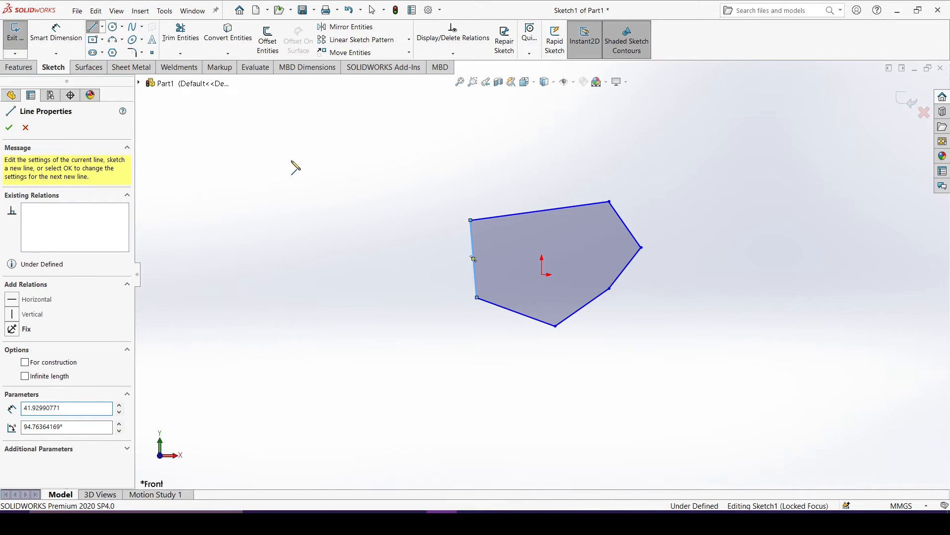
pyautogui.click(445, 160)
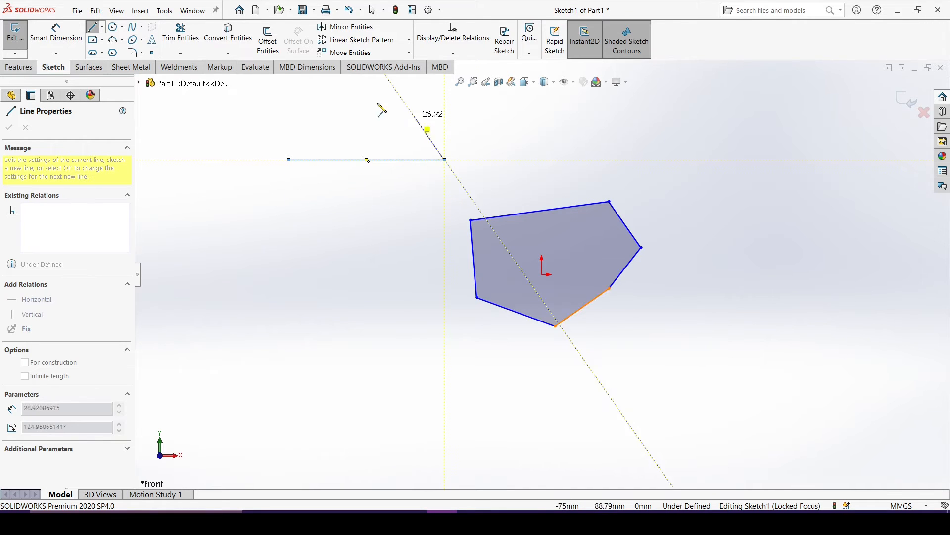
pyautogui.click(92, 30)
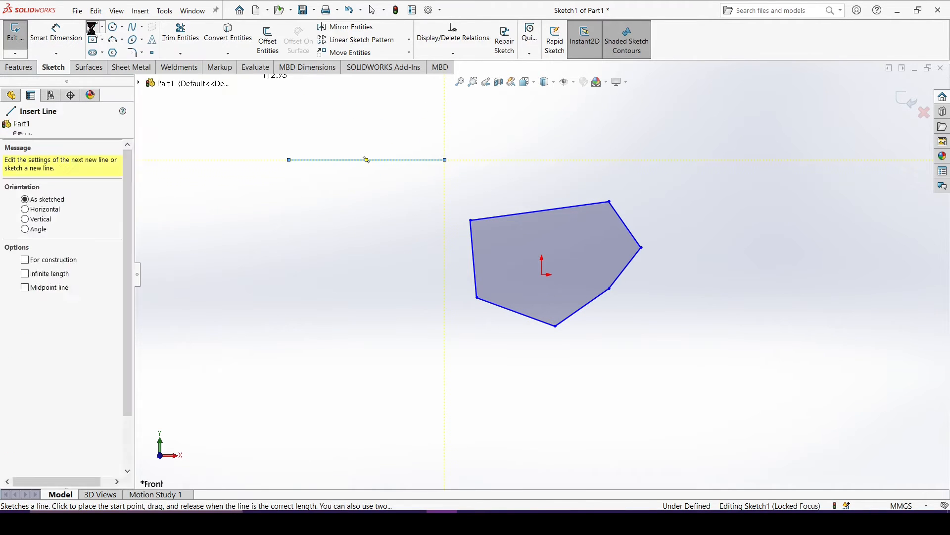
pyautogui.click(361, 238)
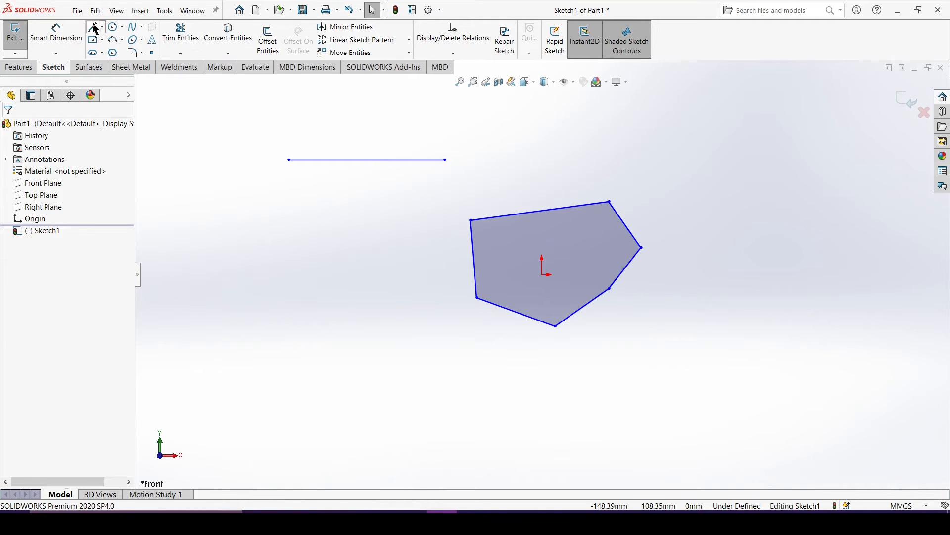
# - Sketch a center-point circle with a radius of about 42 mm to the left of the six-sided profile, level with the origin
pyautogui.click(111, 28)
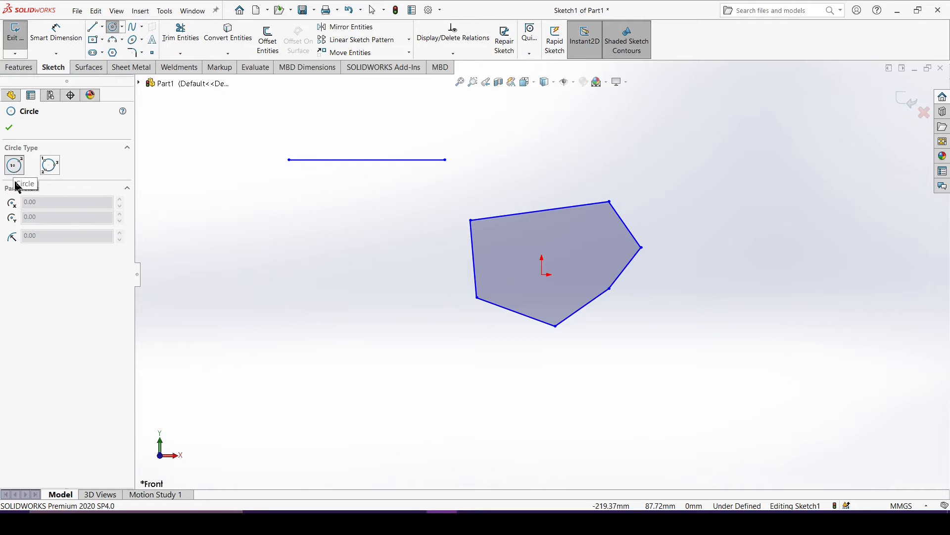
pyautogui.click(275, 275)
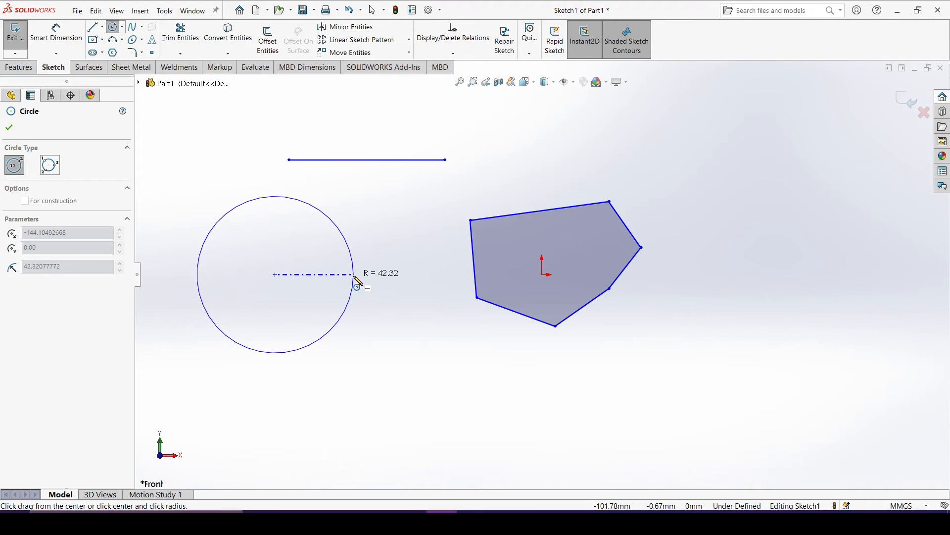
pyautogui.click(354, 276)
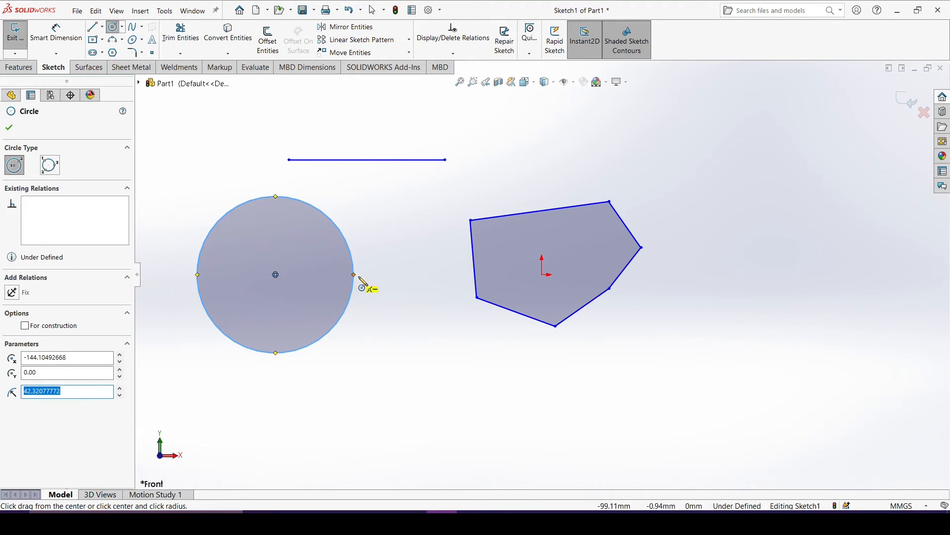
# - Sketch a three-point perimeter circle with a radius of about 34 mm to the right of the six-sided profile
pyautogui.click(47, 166)
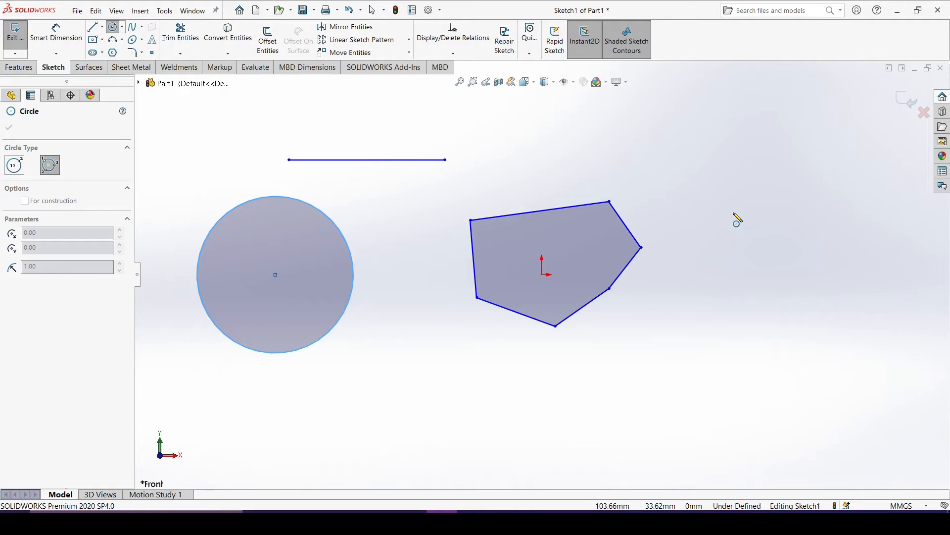
pyautogui.click(783, 172)
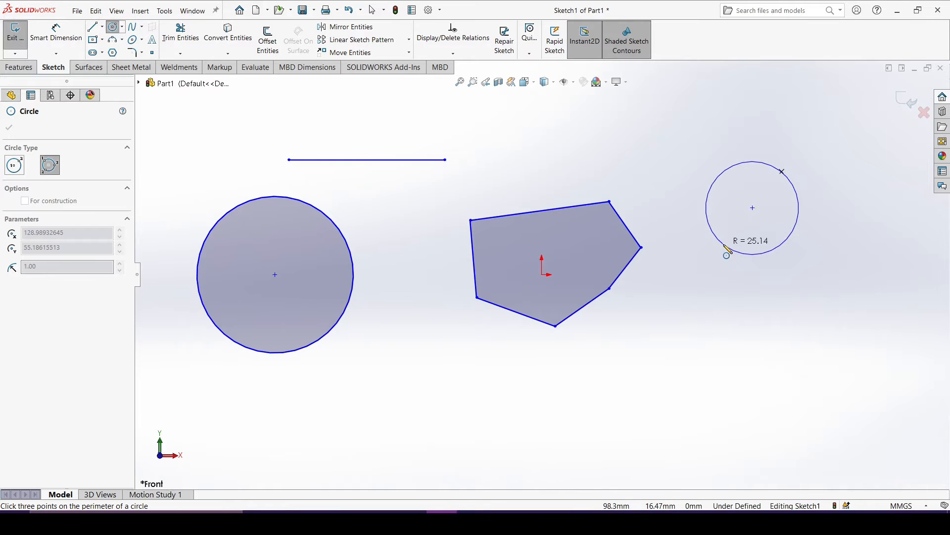
pyautogui.click(727, 247)
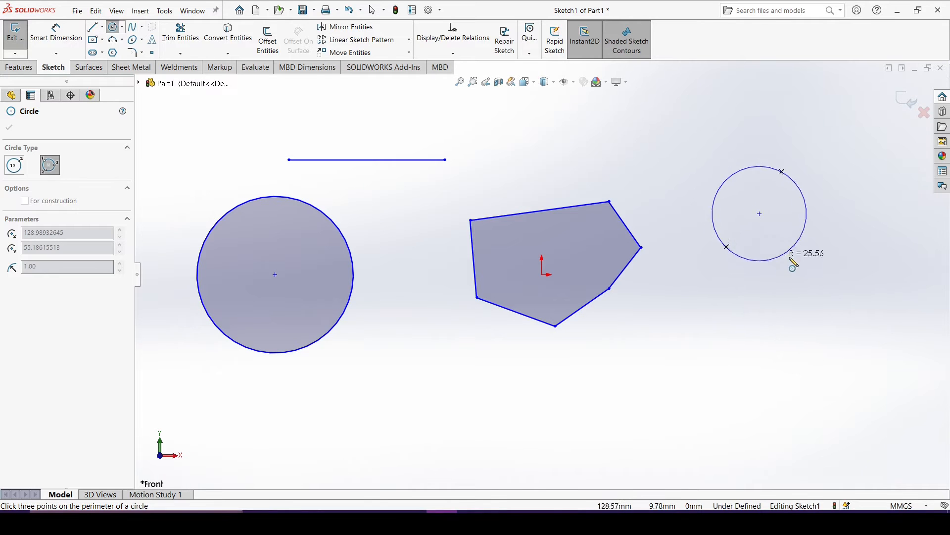
pyautogui.click(848, 262)
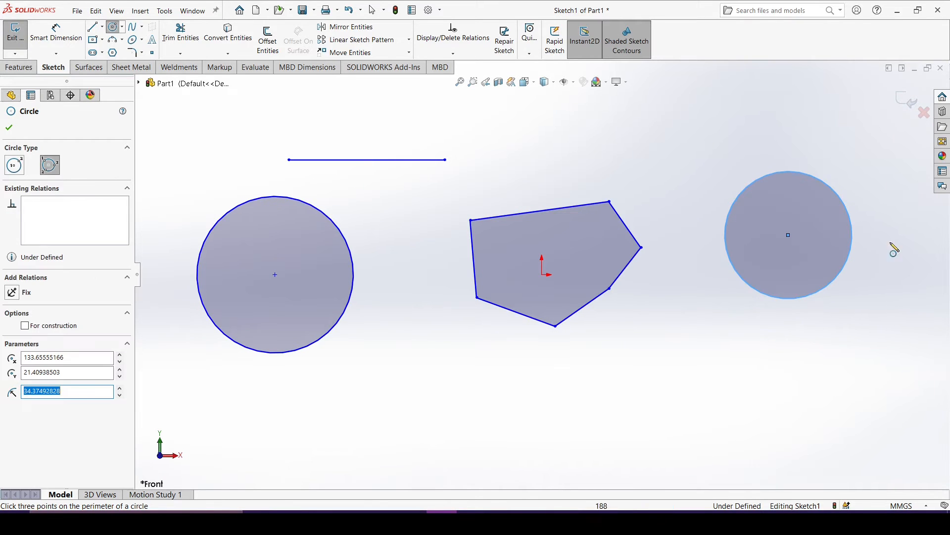
pyautogui.click(9, 129)
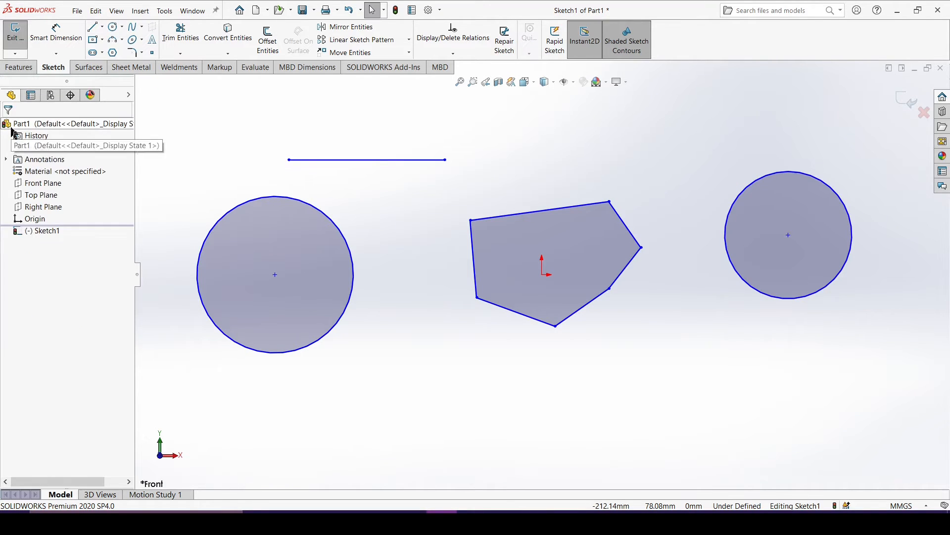
# - Sketch a corner rectangle about 48 mm by 25 mm above the six-sided profile
pyautogui.click(96, 43)
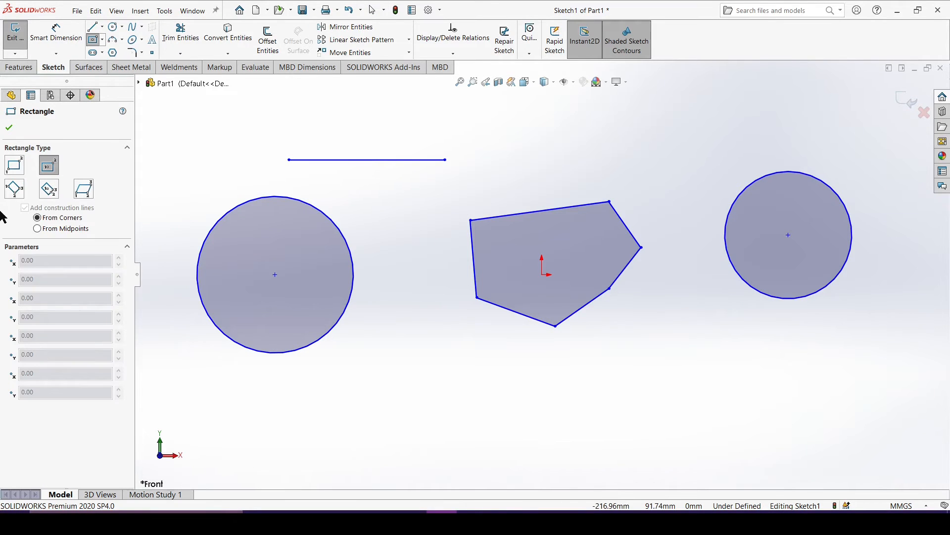
pyautogui.click(22, 170)
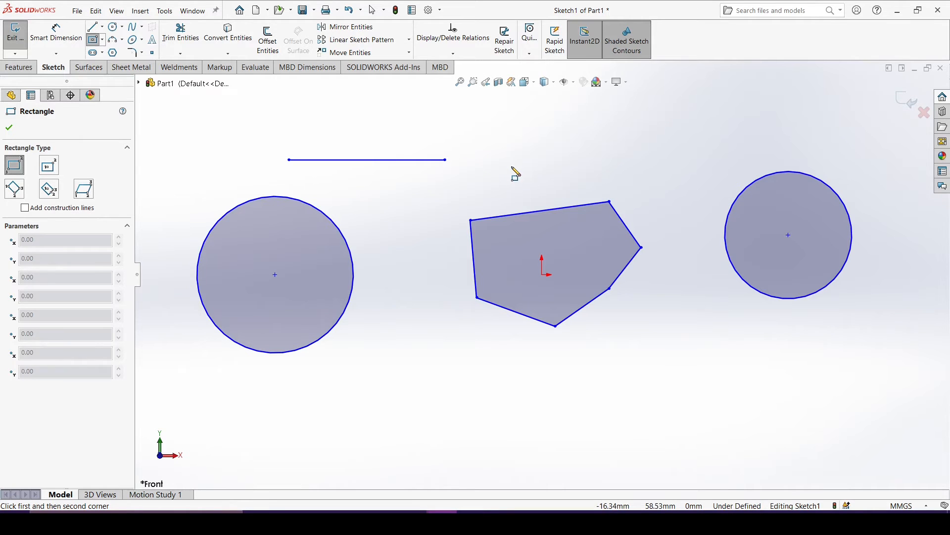
pyautogui.click(530, 159)
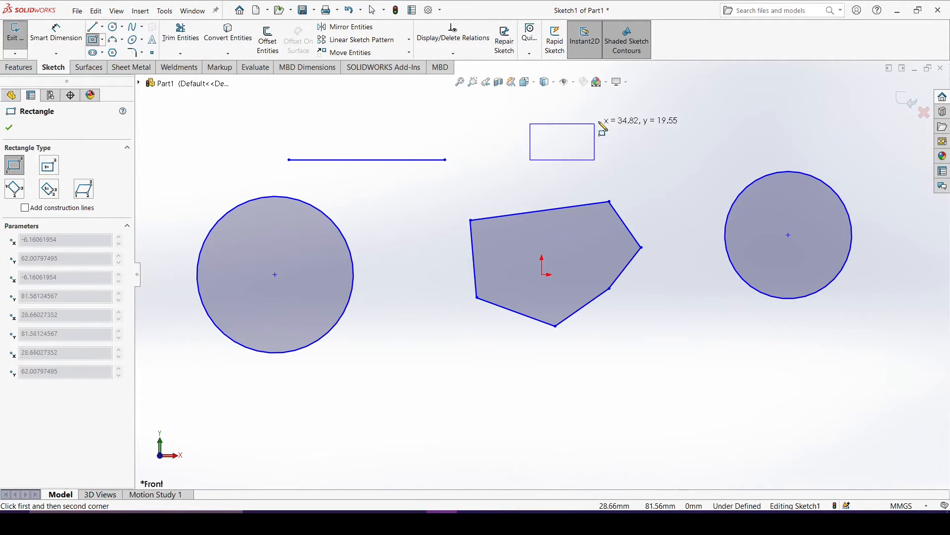
pyautogui.click(620, 113)
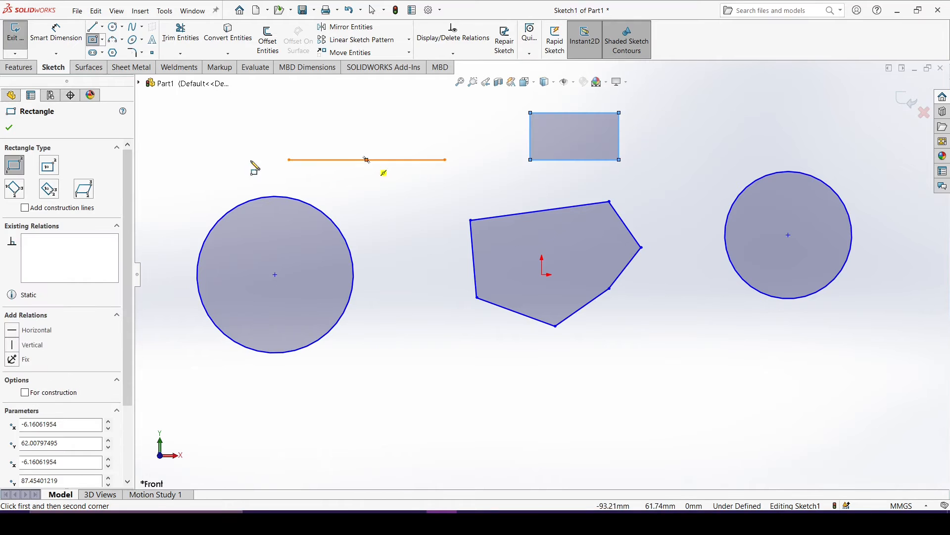
# - Sketch a center rectangle about 80 mm by 50 mm below and to the left of the six-sided profile
pyautogui.click(50, 169)
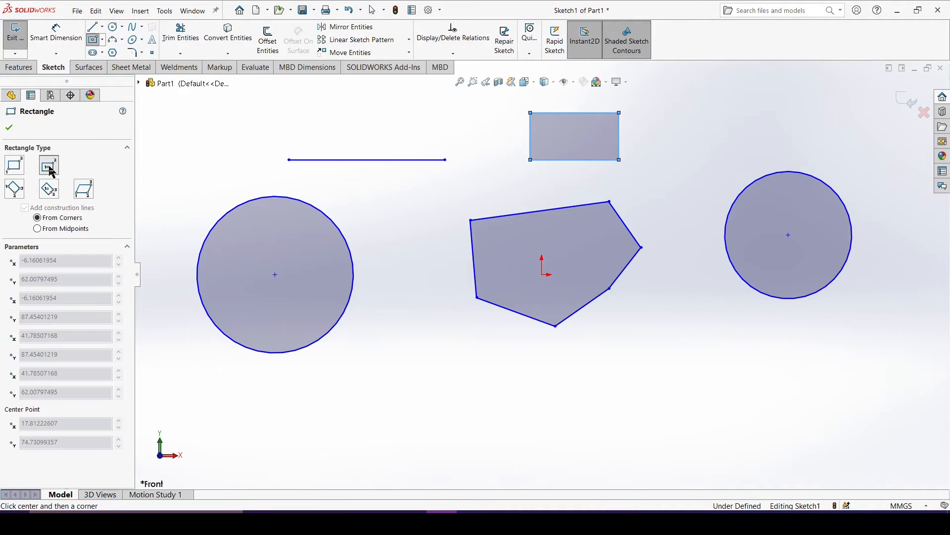
pyautogui.click(438, 398)
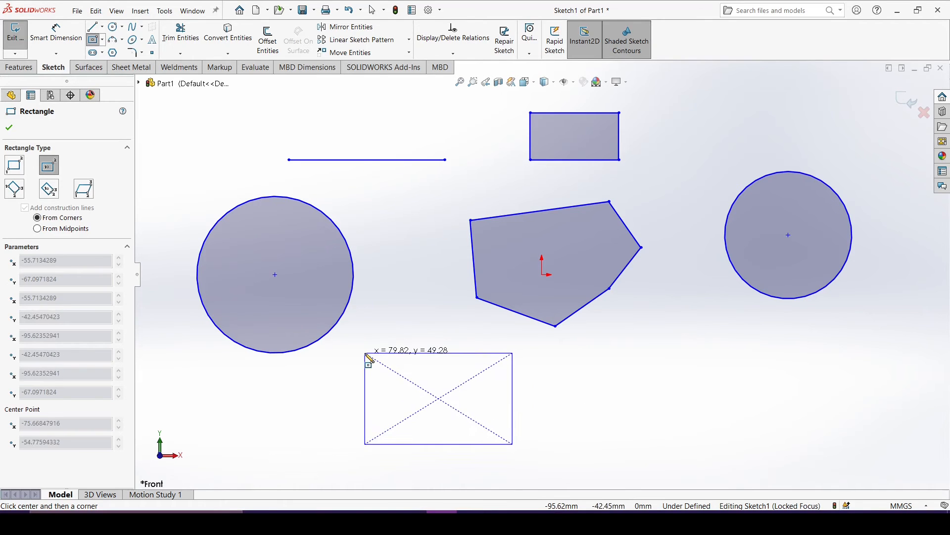
pyautogui.click(366, 353)
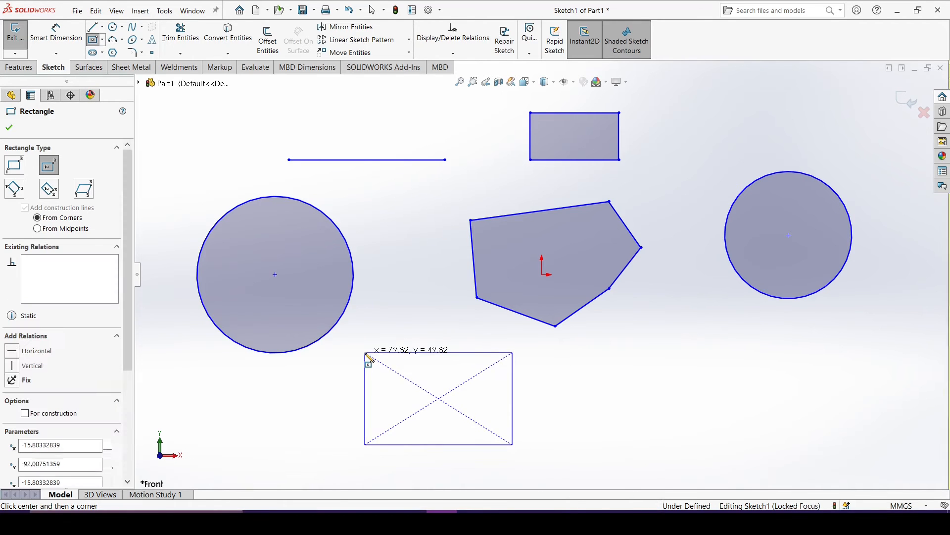
# - Sketch a tilted three-point corner rectangle about 53 mm long below the perimeter circle
pyautogui.click(15, 189)
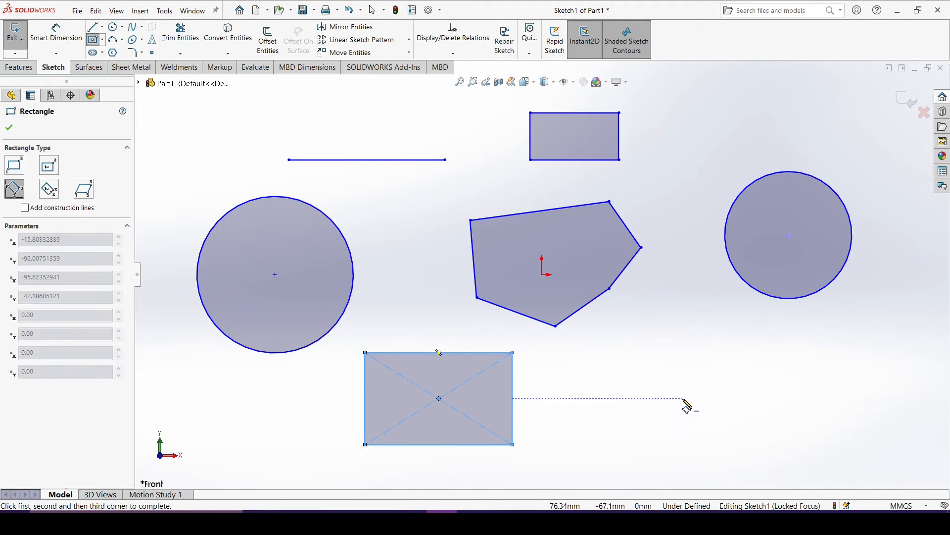
pyautogui.click(674, 412)
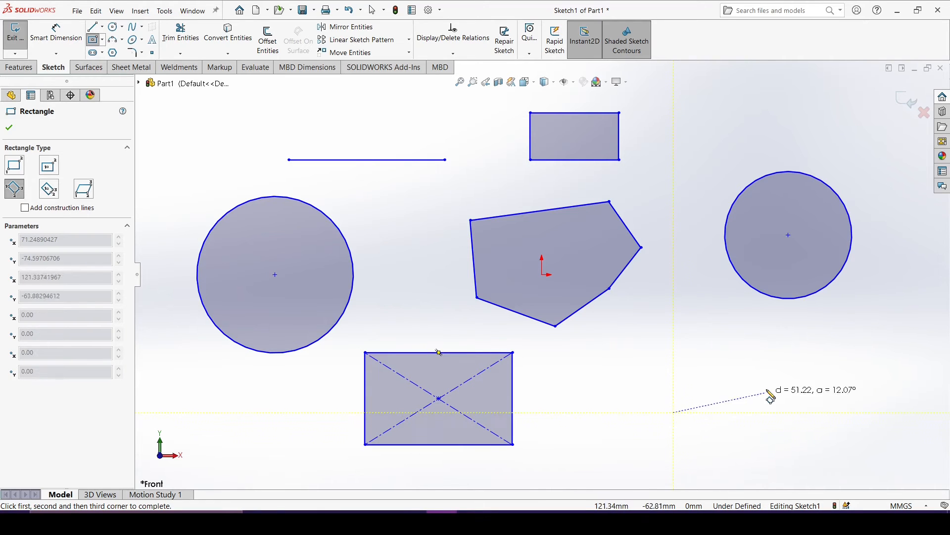
pyautogui.click(739, 339)
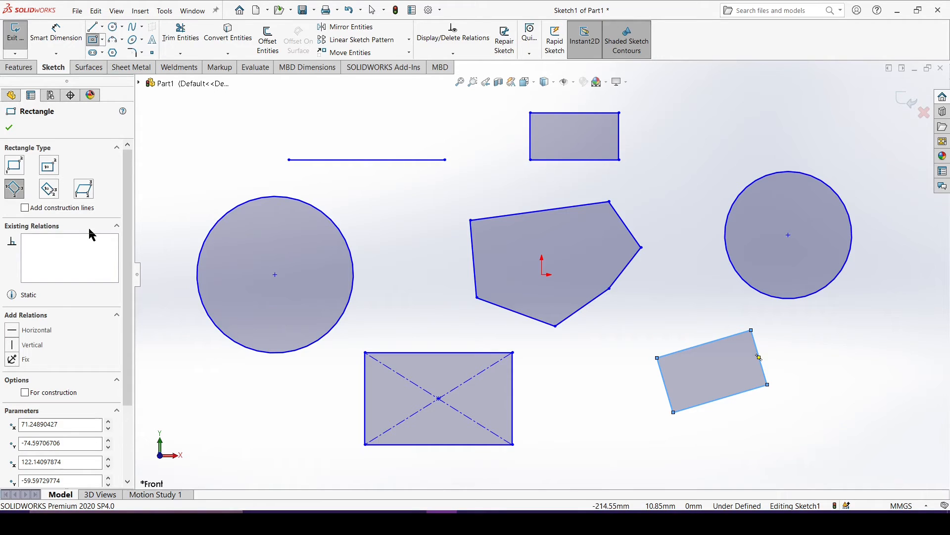
# - Sketch a three-point center rectangle about 45 mm by 36 mm above the perimeter circle
pyautogui.click(54, 196)
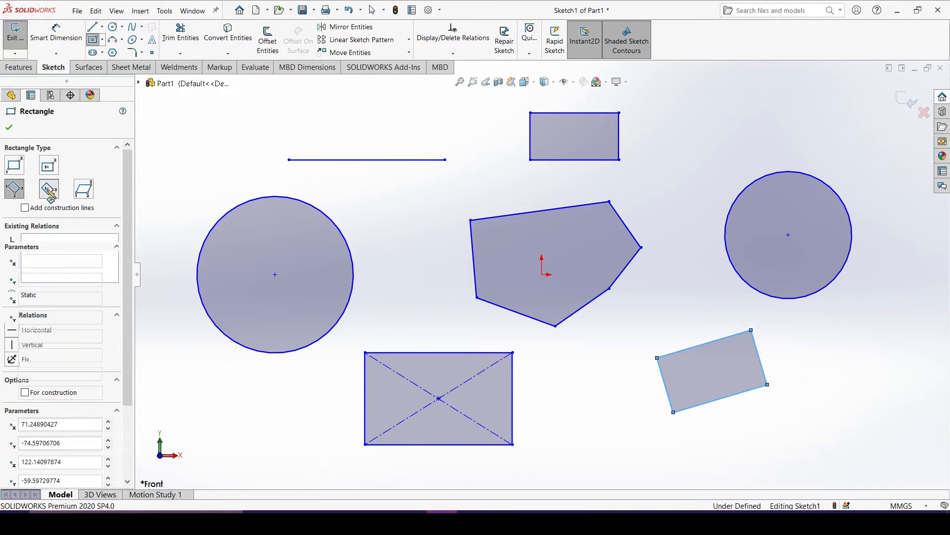
pyautogui.click(705, 119)
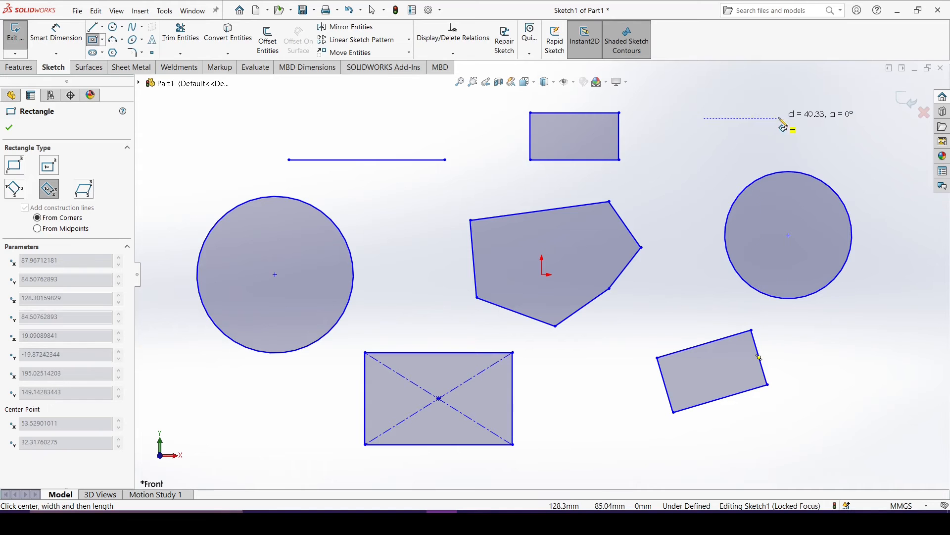
pyautogui.click(704, 151)
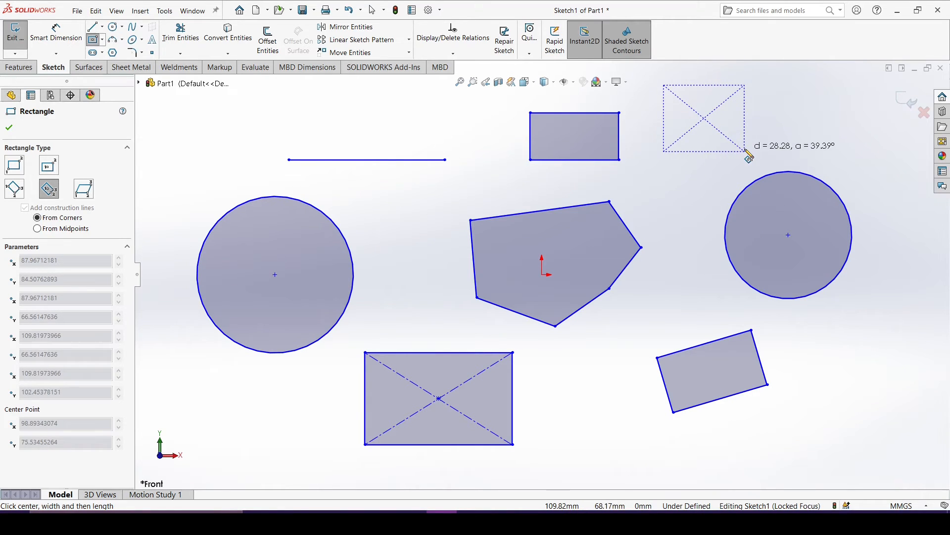
pyautogui.click(746, 152)
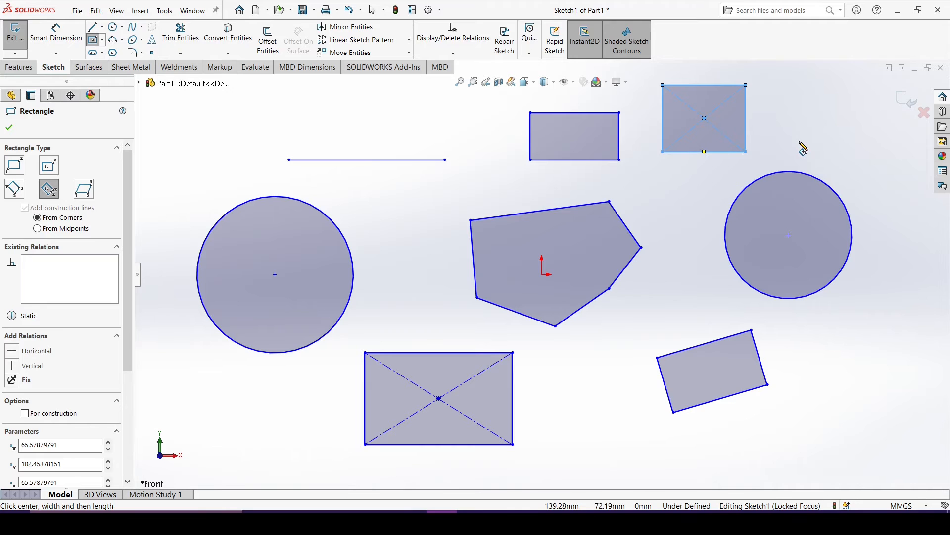
pyautogui.press('Escape')
# - Delete all entities from the current sketch
pyautogui.hotkey('ctrl', 'a')
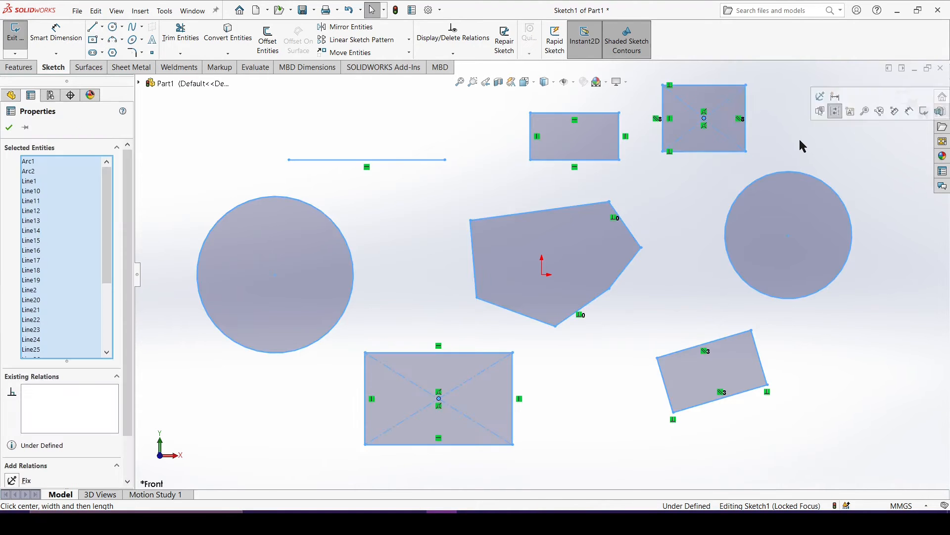
pyautogui.press('Delete')
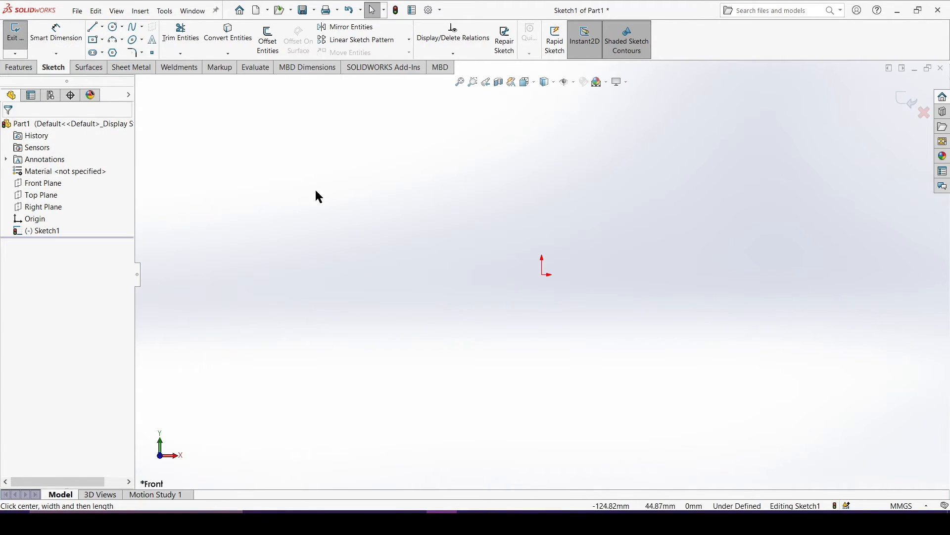
# - Sketch a parallelogram with a horizontal upper side about 65 mm long to the left of the origin
pyautogui.click(94, 39)
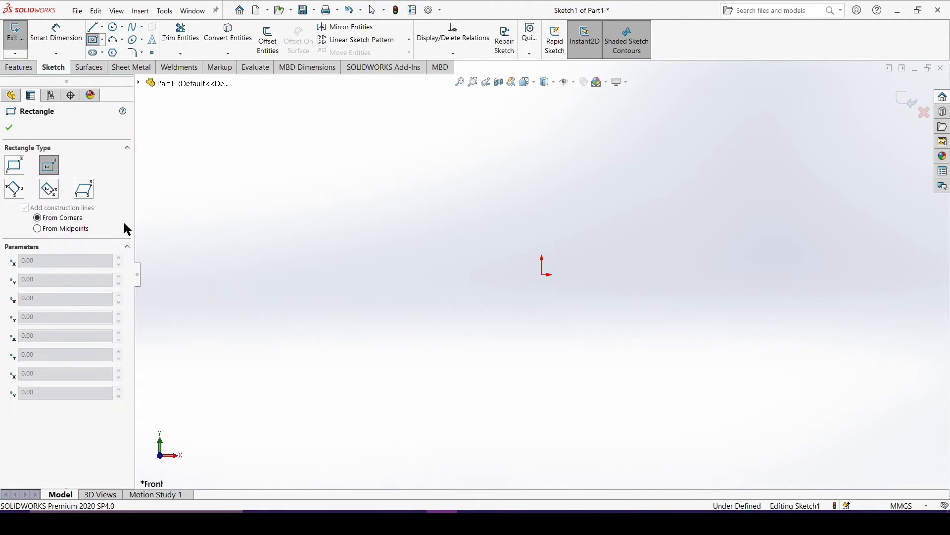
pyautogui.click(87, 192)
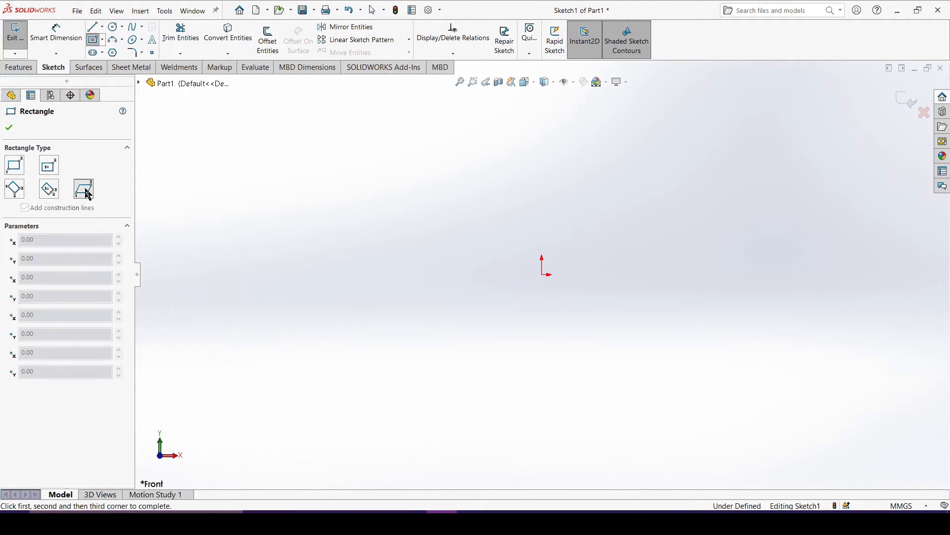
pyautogui.click(363, 241)
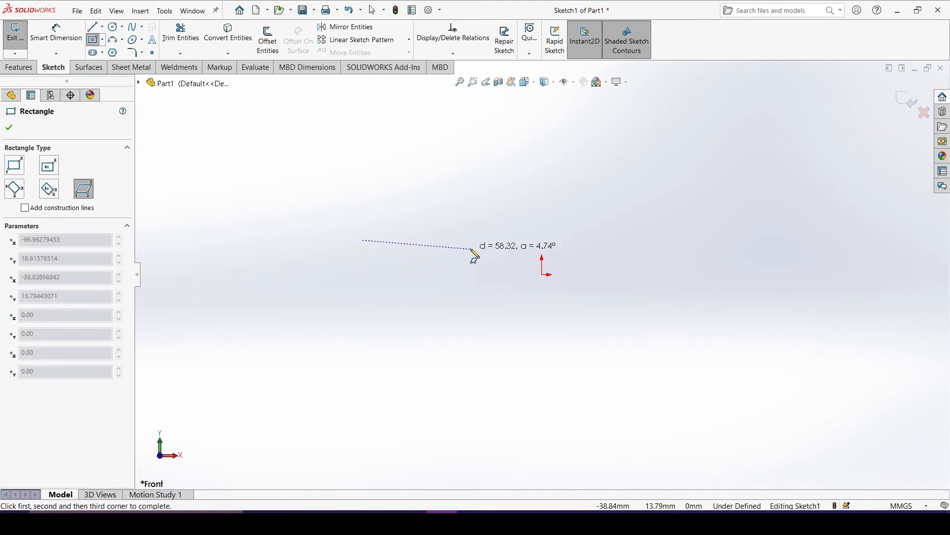
pyautogui.click(483, 241)
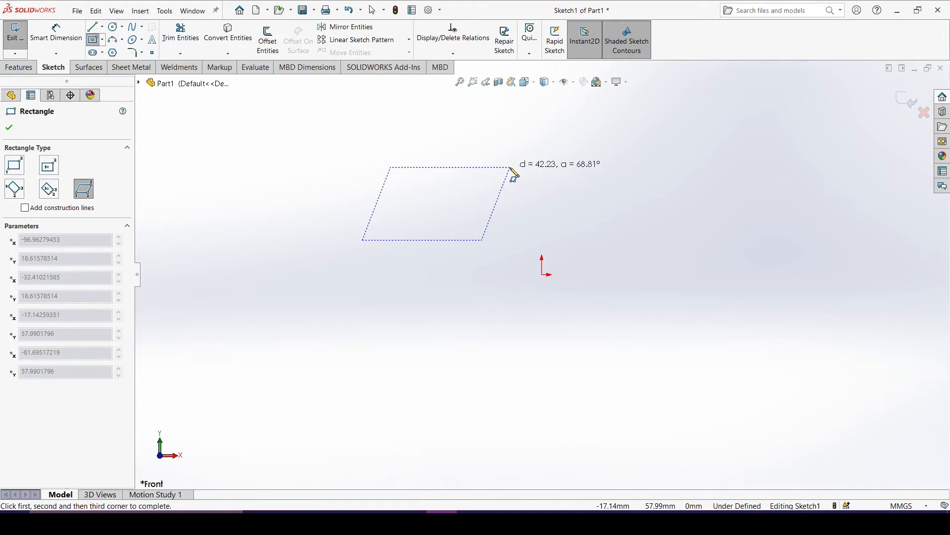
pyautogui.click(421, 297)
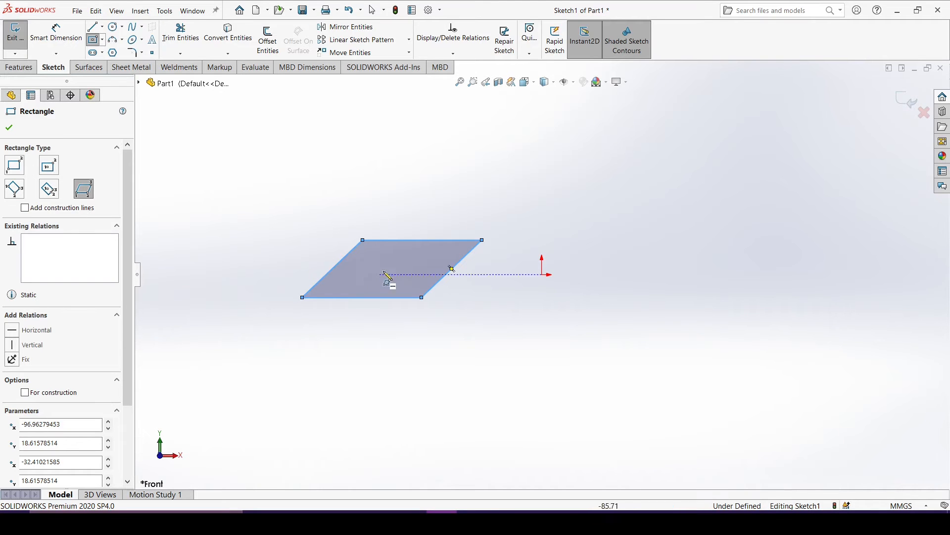
pyautogui.click(9, 127)
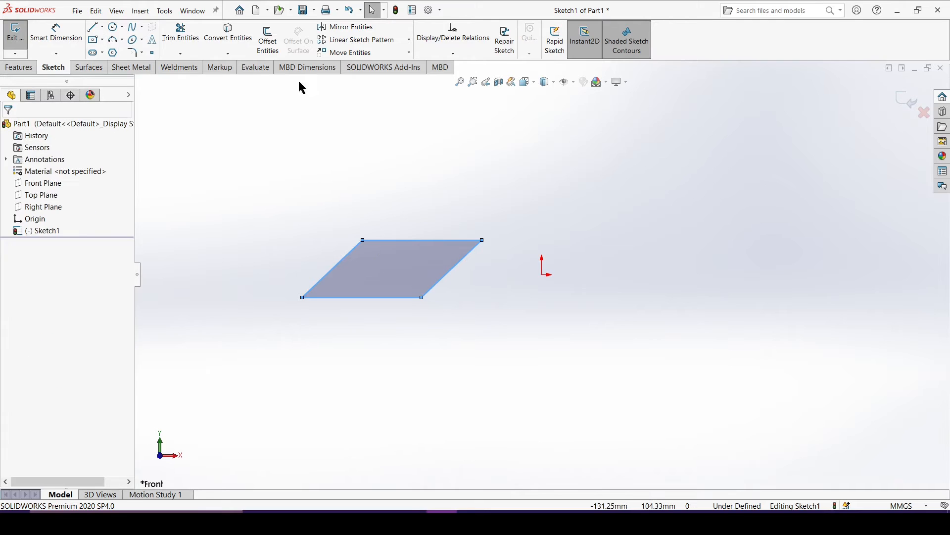
# - Sketch a centerpoint arc with a radius of about 37 mm above and to the right of the origin
pyautogui.click(113, 40)
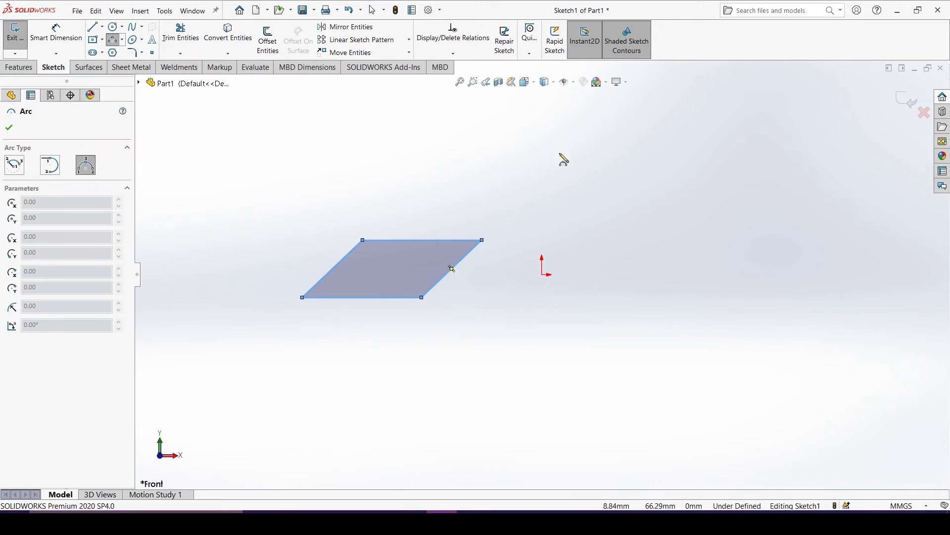
pyautogui.click(12, 168)
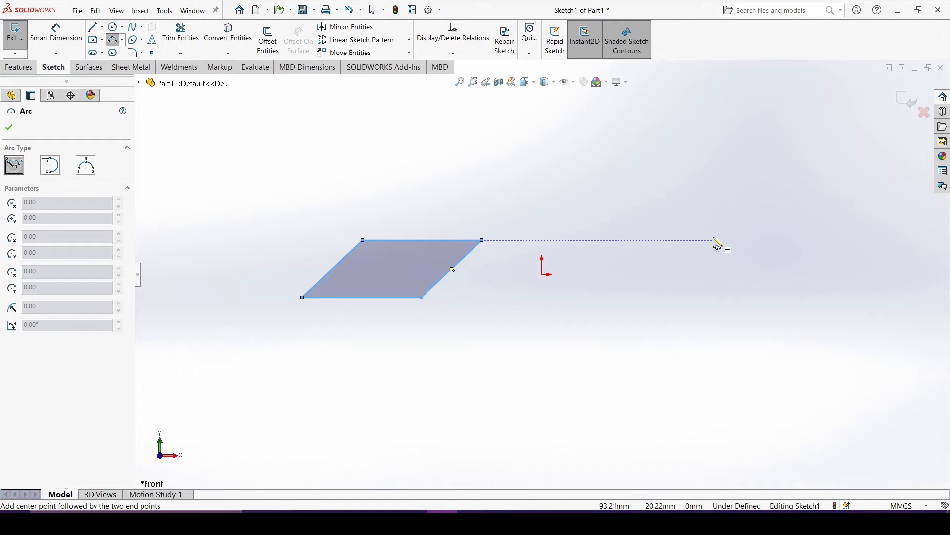
pyautogui.click(682, 202)
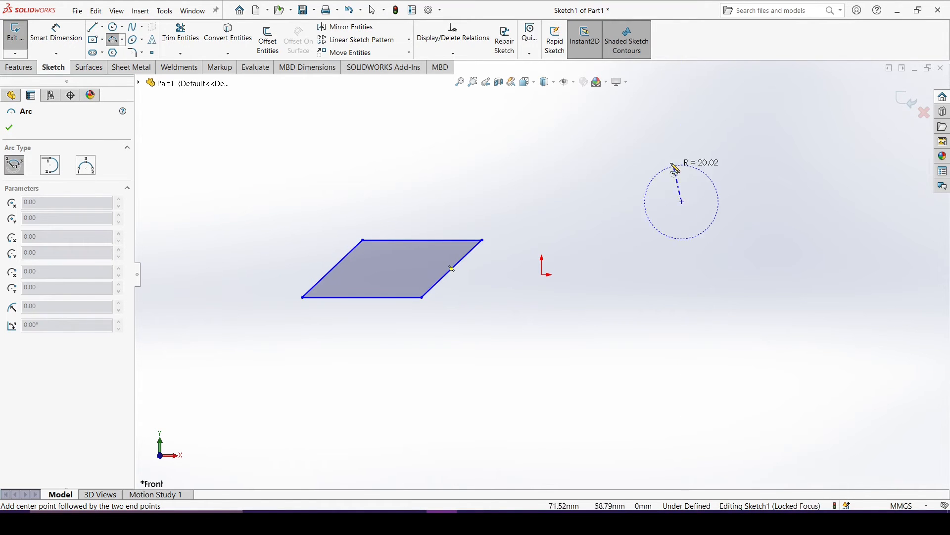
pyautogui.click(642, 147)
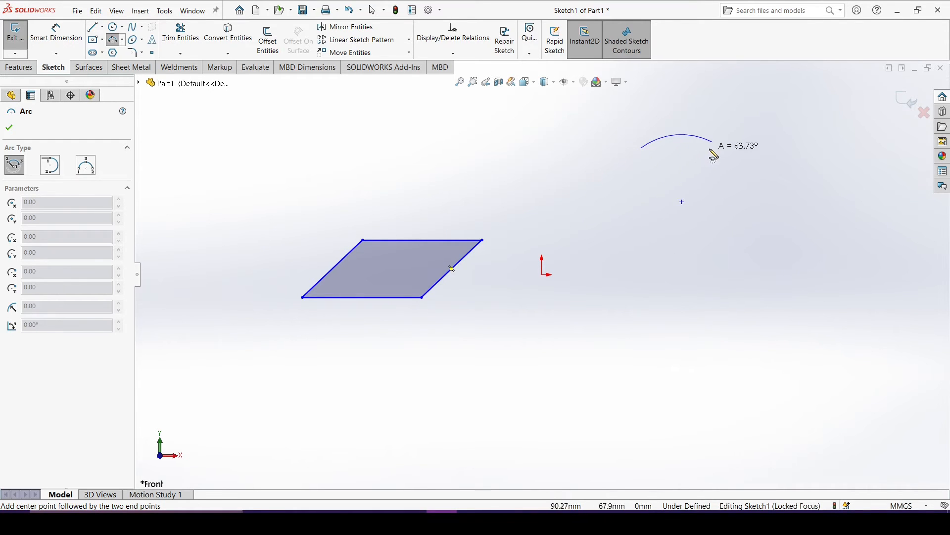
pyautogui.click(733, 158)
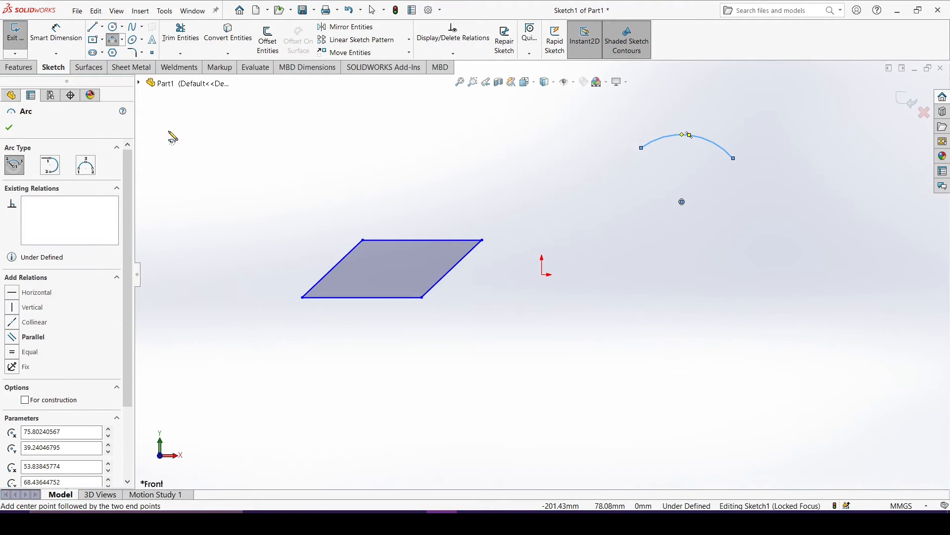
# - Sketch a chain of five tangent arcs from the parallelogram's upper-right corner, starting with a 90° arc of about 33 mm radius
pyautogui.click(48, 168)
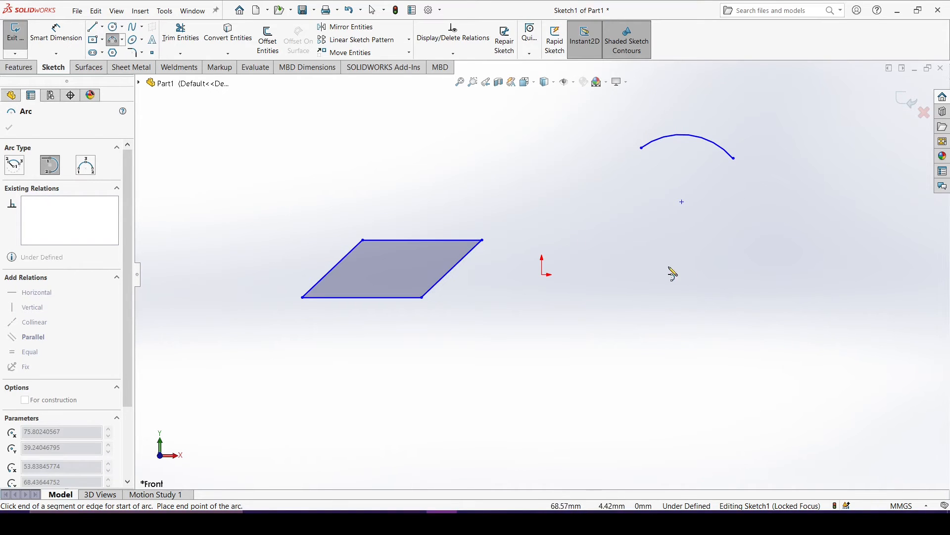
pyautogui.click(645, 295)
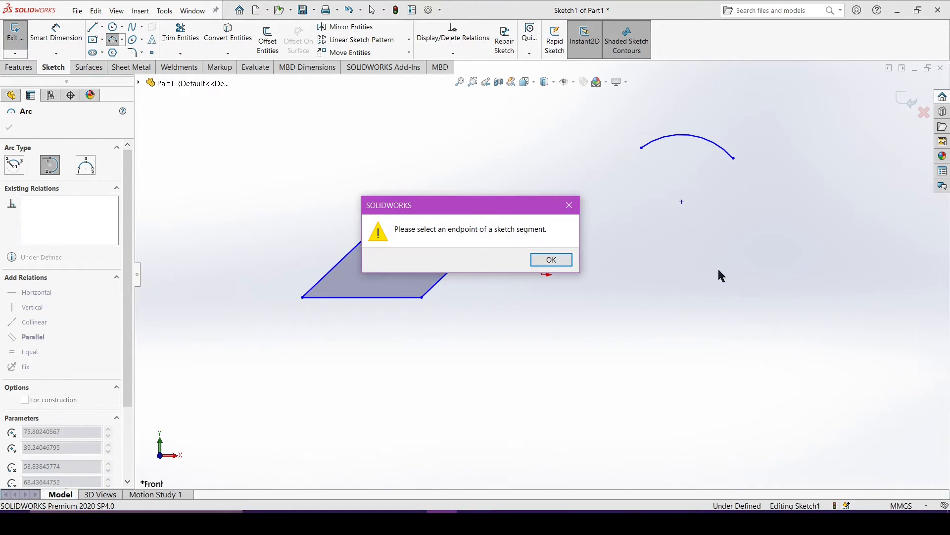
pyautogui.click(546, 259)
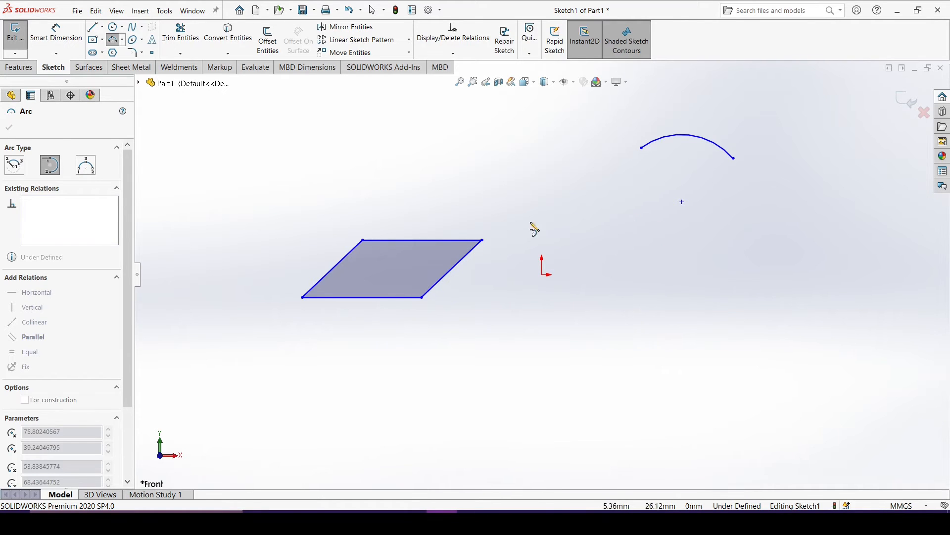
pyautogui.click(482, 241)
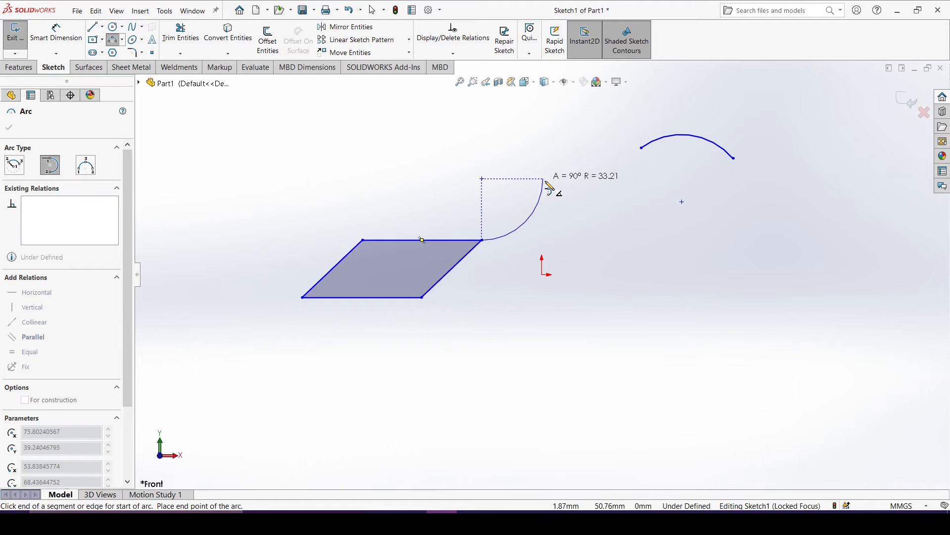
pyautogui.click(544, 178)
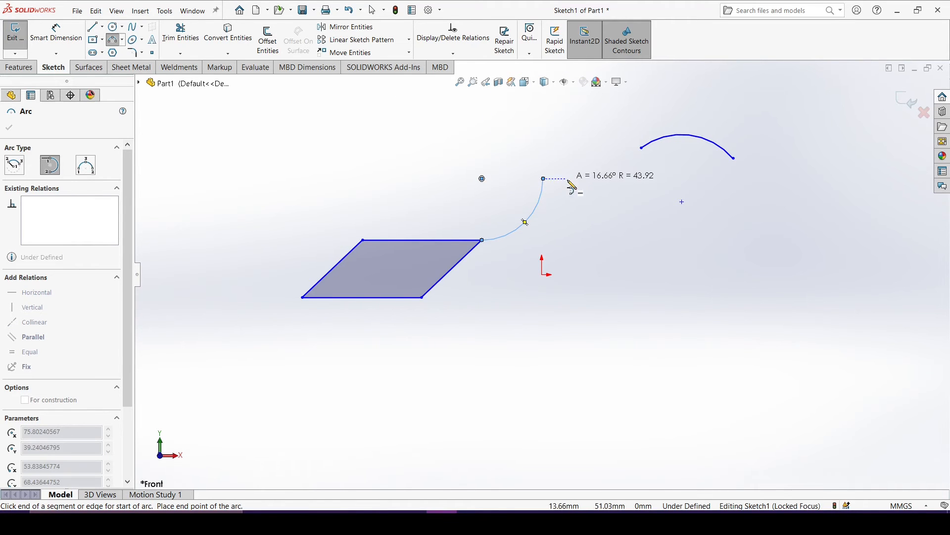
pyautogui.click(583, 143)
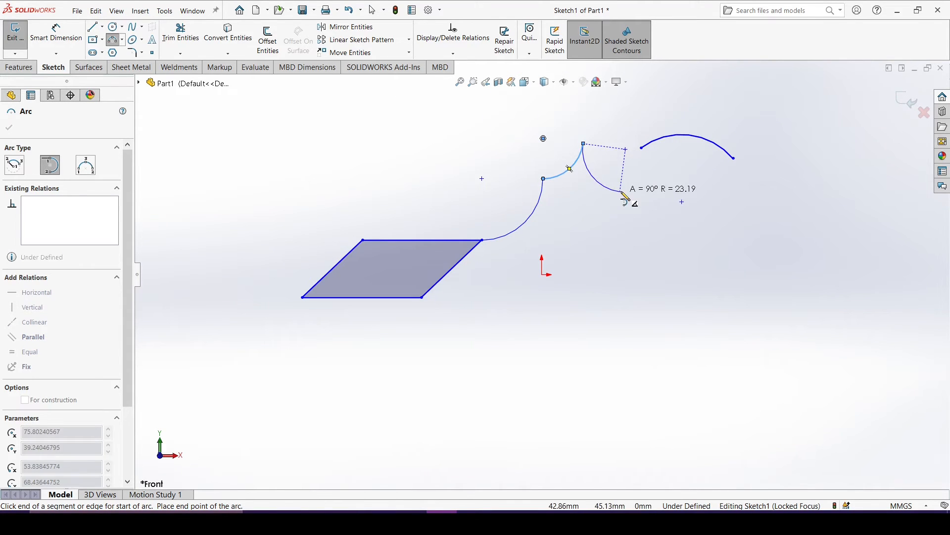
pyautogui.click(621, 192)
pyautogui.click(604, 236)
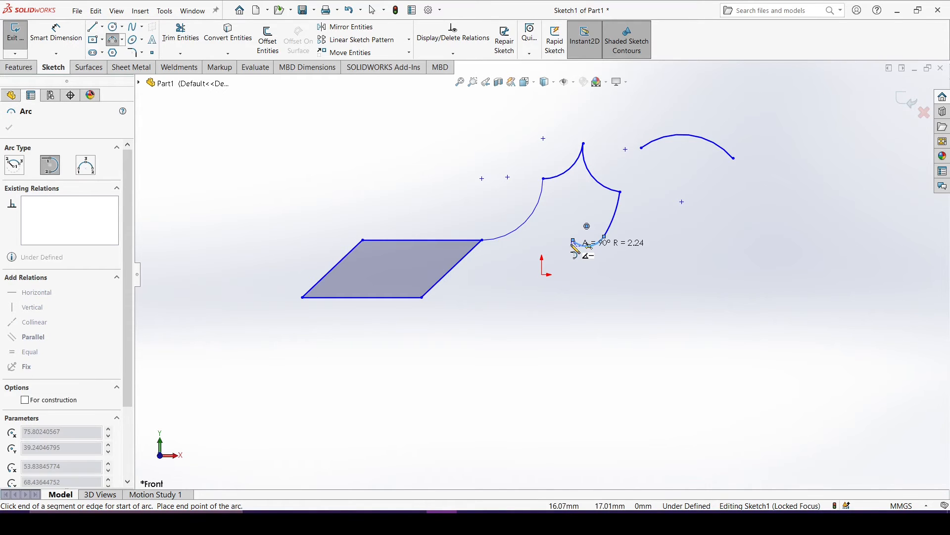
pyautogui.click(573, 240)
pyautogui.press('Escape')
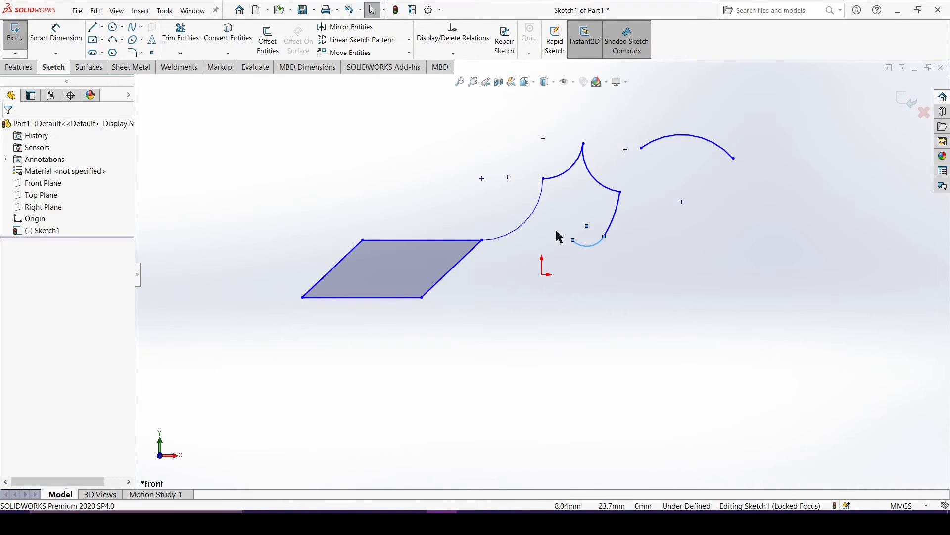
# - Sketch a three-point arc spanning 90° with a radius of about 42 mm, below and to the right of the centerpoint arc
pyautogui.click(115, 40)
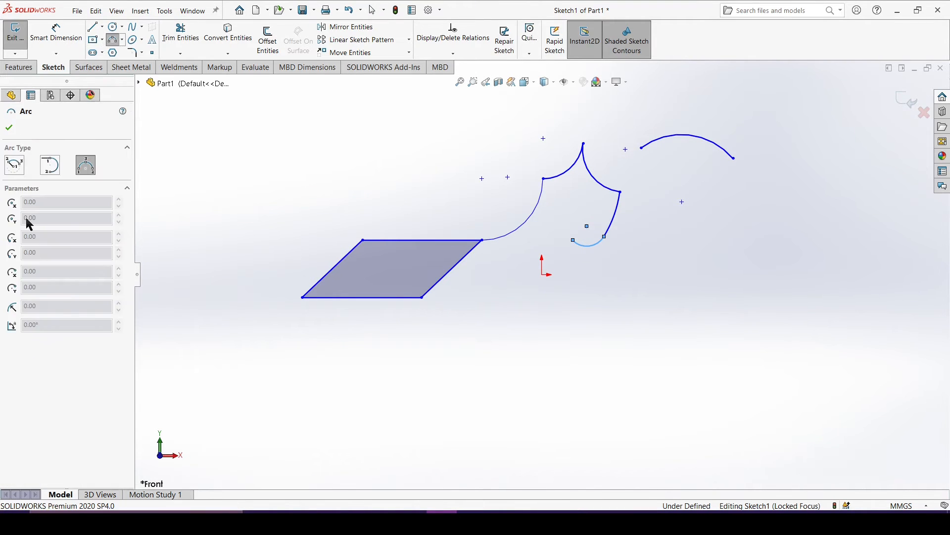
pyautogui.click(90, 172)
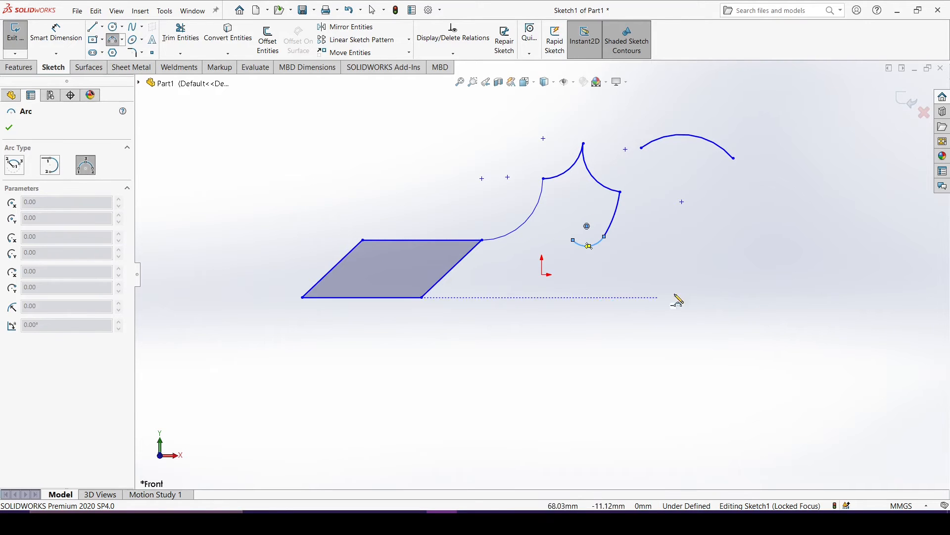
pyautogui.click(741, 267)
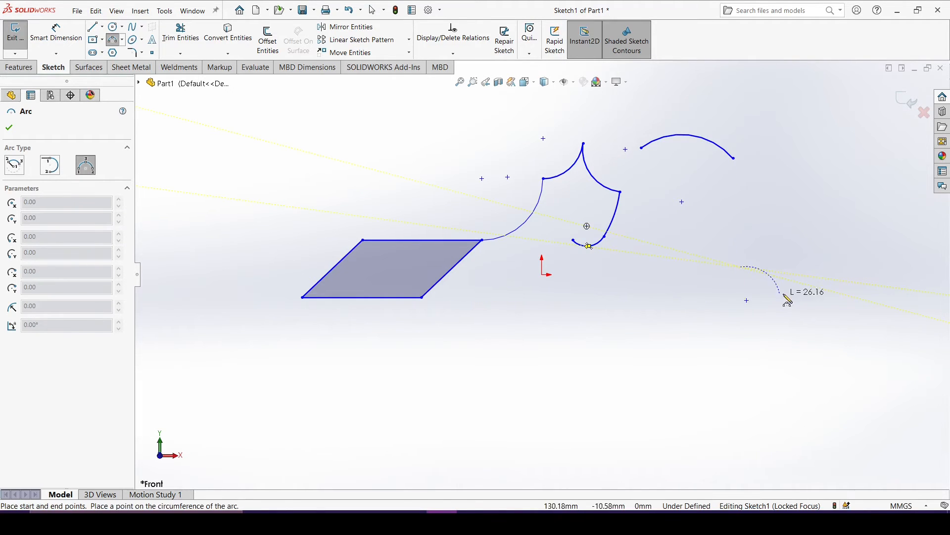
pyautogui.click(849, 245)
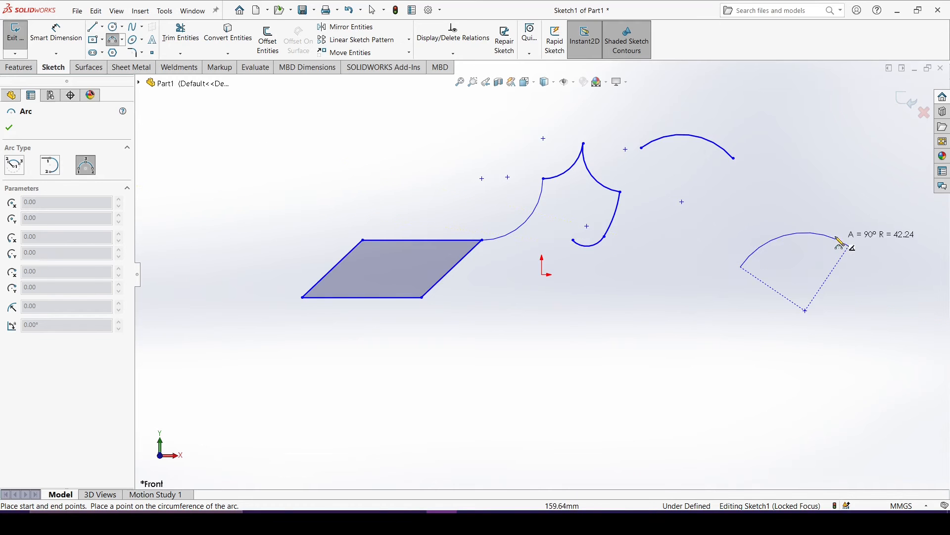
pyautogui.click(792, 234)
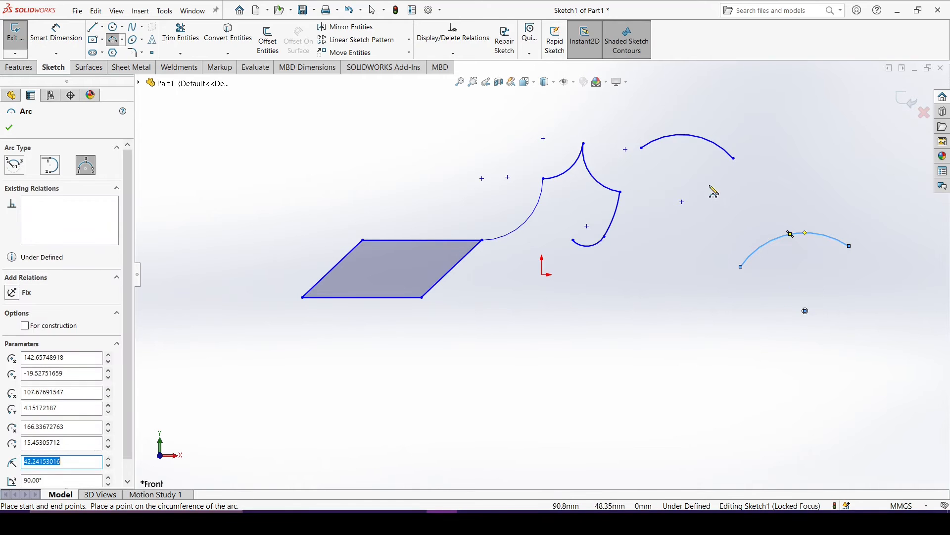
pyautogui.click(11, 129)
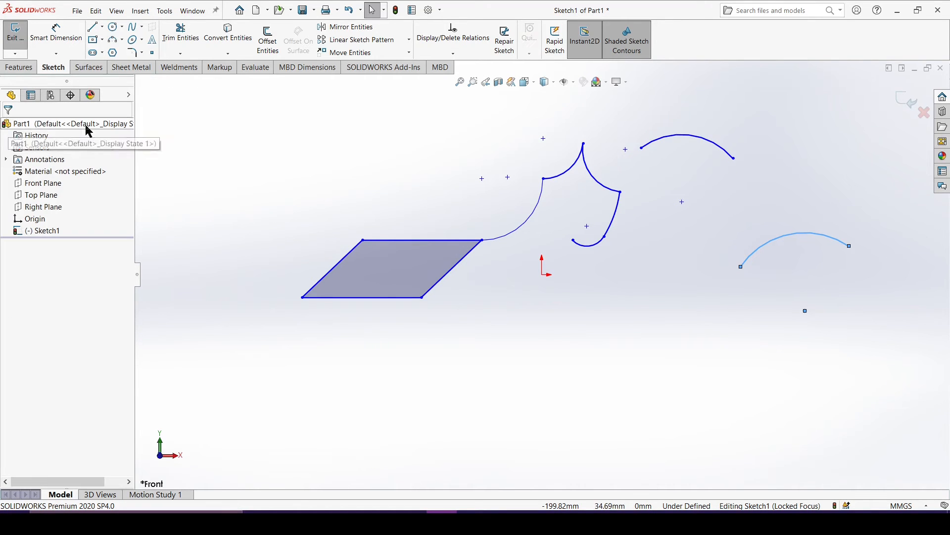
# - Sketch a horizontal ellipse with radii of about 54 mm and 19 mm above and to the left of the parallelogram
pyautogui.click(132, 41)
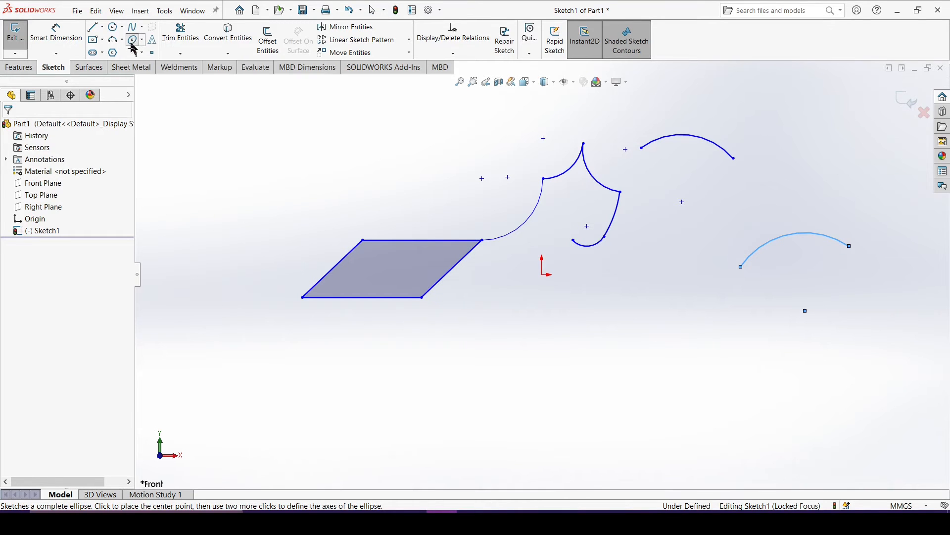
pyautogui.click(271, 149)
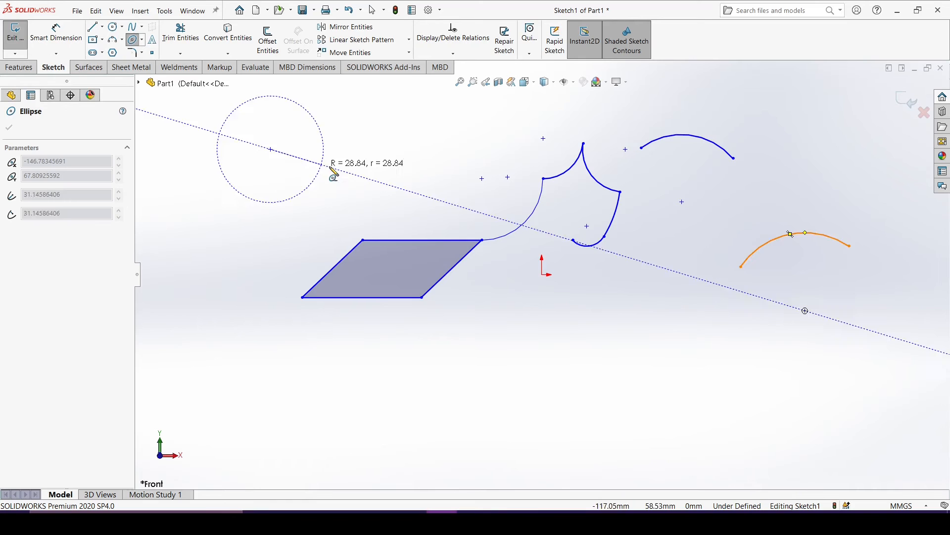
pyautogui.click(373, 153)
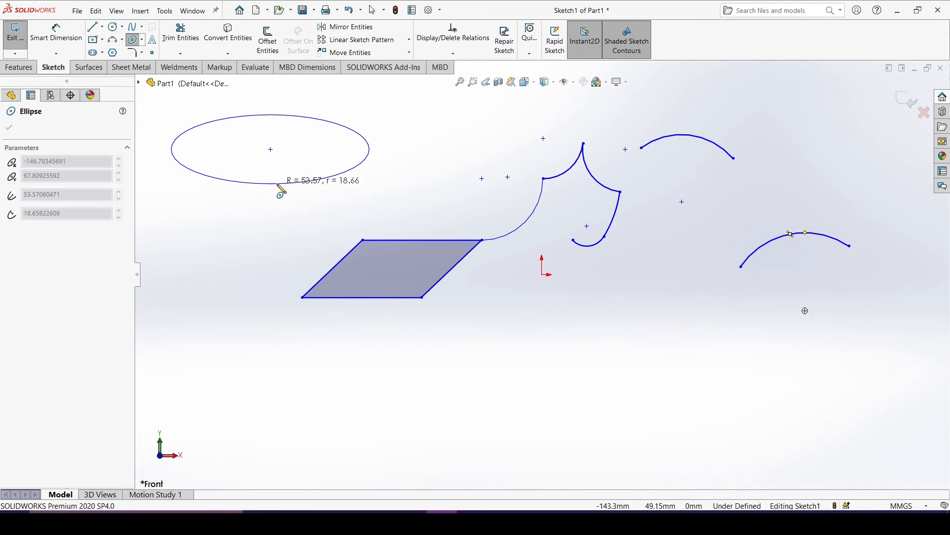
pyautogui.click(278, 186)
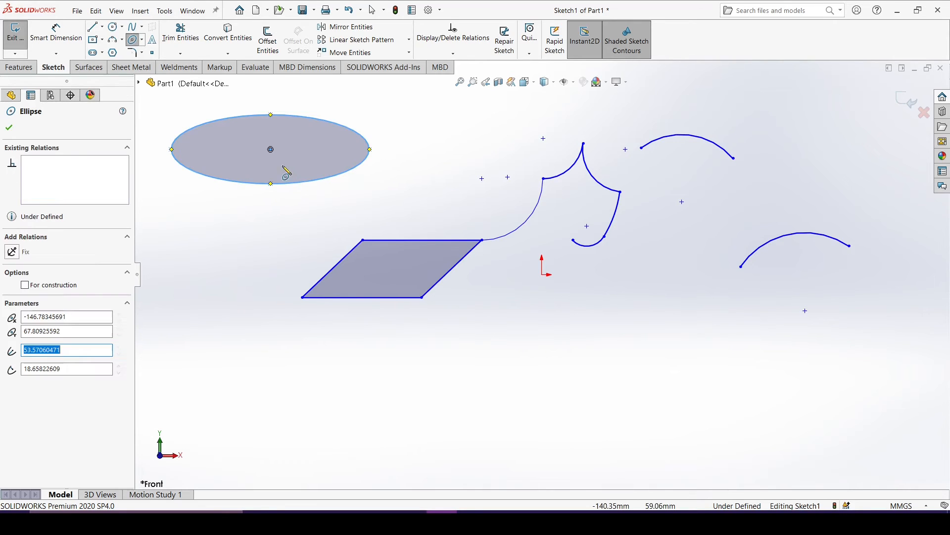
# - Sketch a horizontal straight slot about 57 mm between centers and 21 mm wide, below and to the right of the origin
pyautogui.click(93, 53)
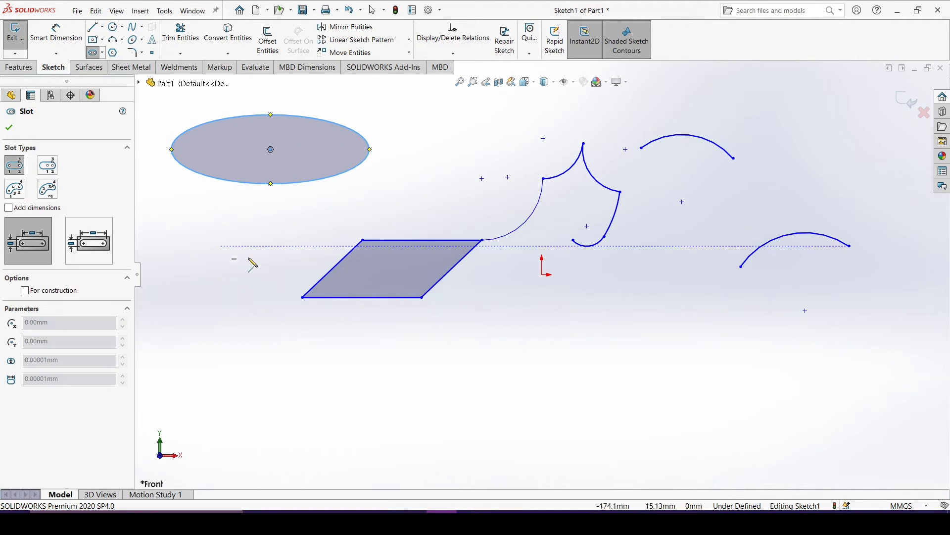
pyautogui.click(615, 356)
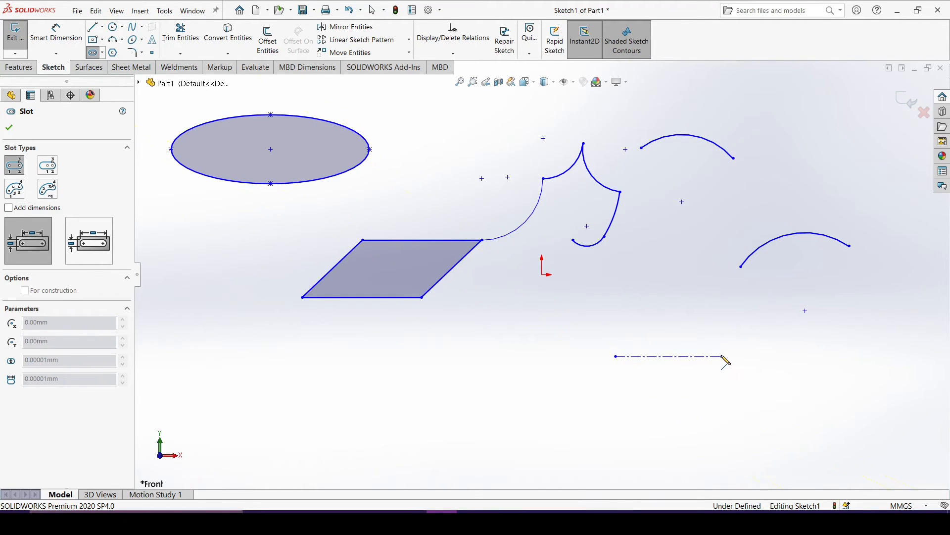
pyautogui.click(723, 356)
pyautogui.click(731, 380)
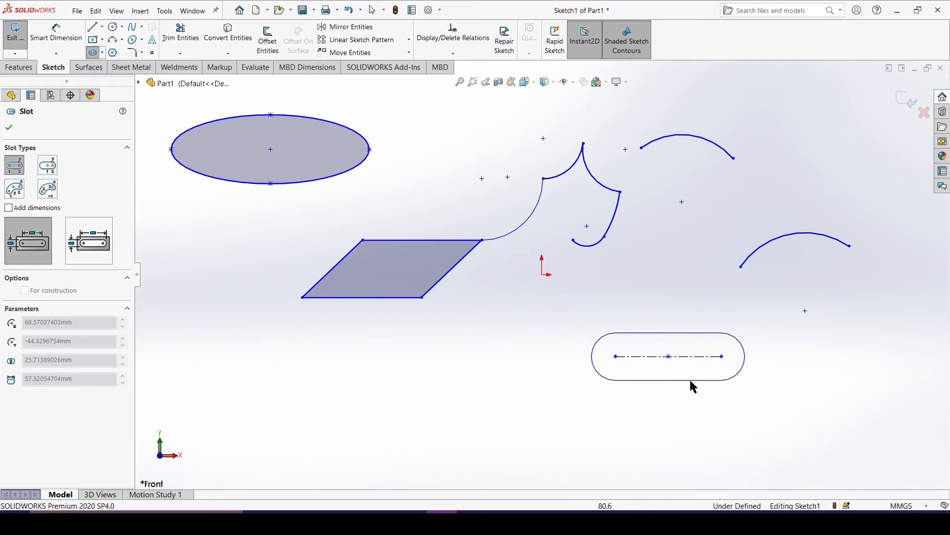
pyautogui.click(666, 377)
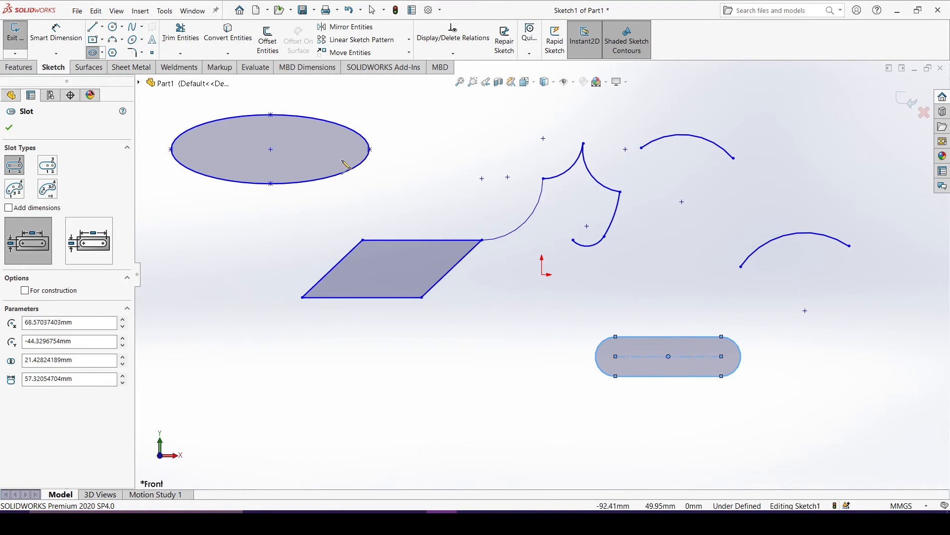
pyautogui.press('Escape')
# - Sketch a five-sided polygon around an inscribed circle of about 58 mm diameter below the parallelogram
pyautogui.click(114, 54)
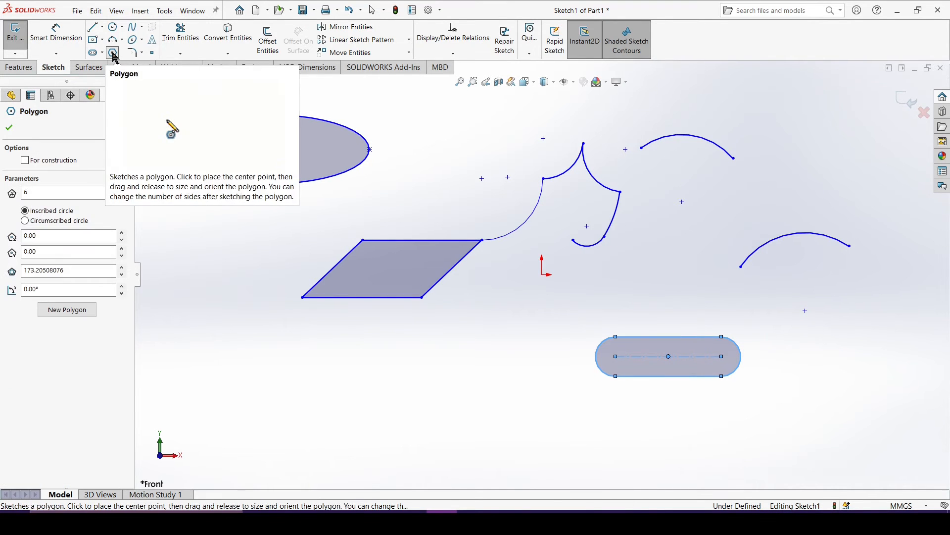
pyautogui.doubleClick(23, 198)
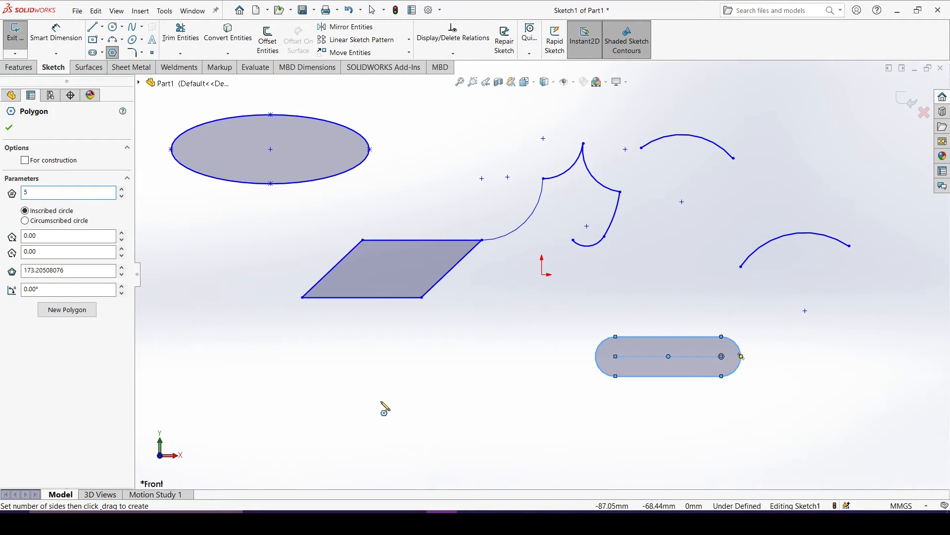
pyautogui.moveTo(381, 402)
pyautogui.mouseDown()
pyautogui.moveTo(423, 414)
pyautogui.moveTo(429, 401)
pyautogui.moveTo(372, 408)
pyautogui.moveTo(446, 404)
pyautogui.moveTo(430, 366)
pyautogui.moveTo(374, 354)
pyautogui.moveTo(438, 380)
pyautogui.moveTo(378, 440)
pyautogui.moveTo(341, 354)
pyautogui.moveTo(446, 358)
pyautogui.moveTo(463, 401)
pyautogui.moveTo(467, 378)
pyautogui.moveTo(452, 381)
pyautogui.moveTo(453, 401)
pyautogui.moveTo(448, 375)
pyautogui.moveTo(444, 382)
pyautogui.mouseUp()
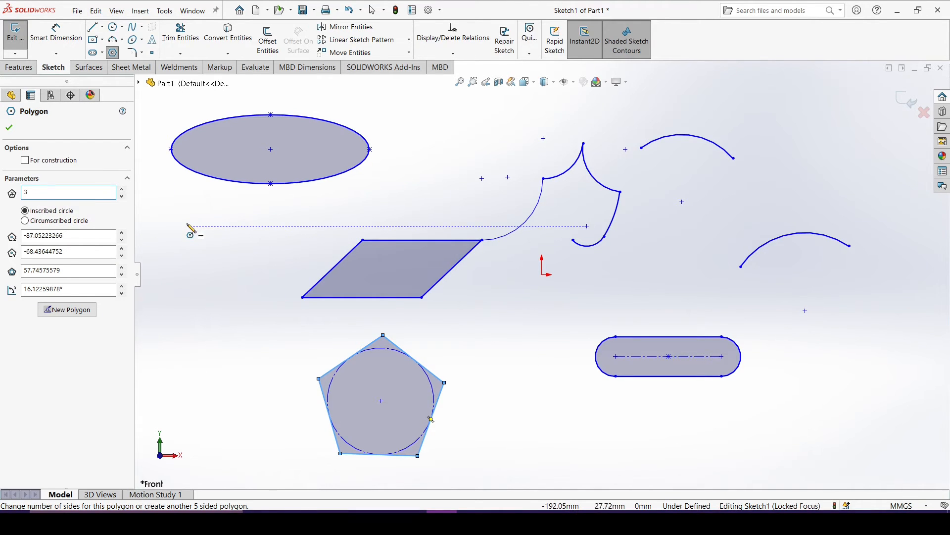
# - Sketch a three-sided polygon with an inscribed diameter of about 22 mm below the ellipse and an eight-sided one of about 61 mm right of the origin
pyautogui.moveTo(188, 229); pyautogui.dragTo(179, 270)
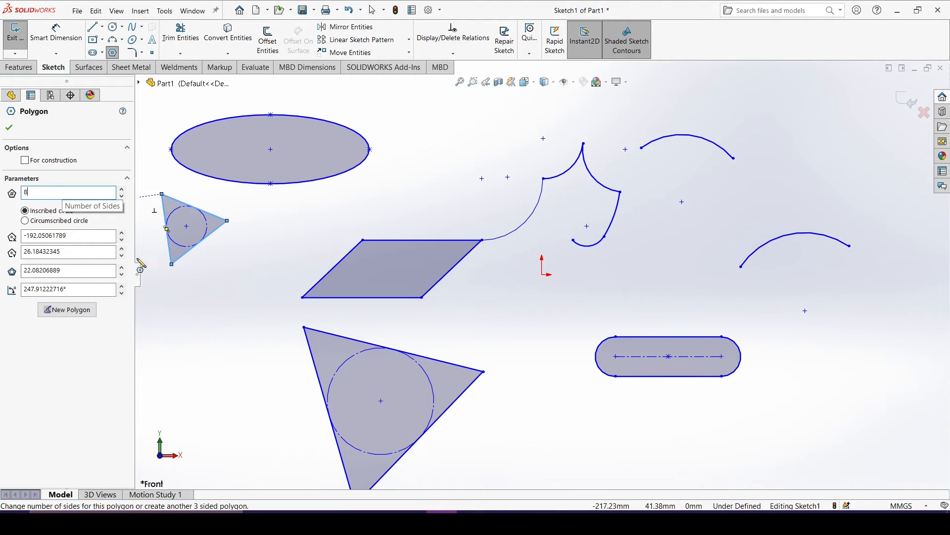
pyautogui.moveTo(665, 258); pyautogui.dragTo(724, 234)
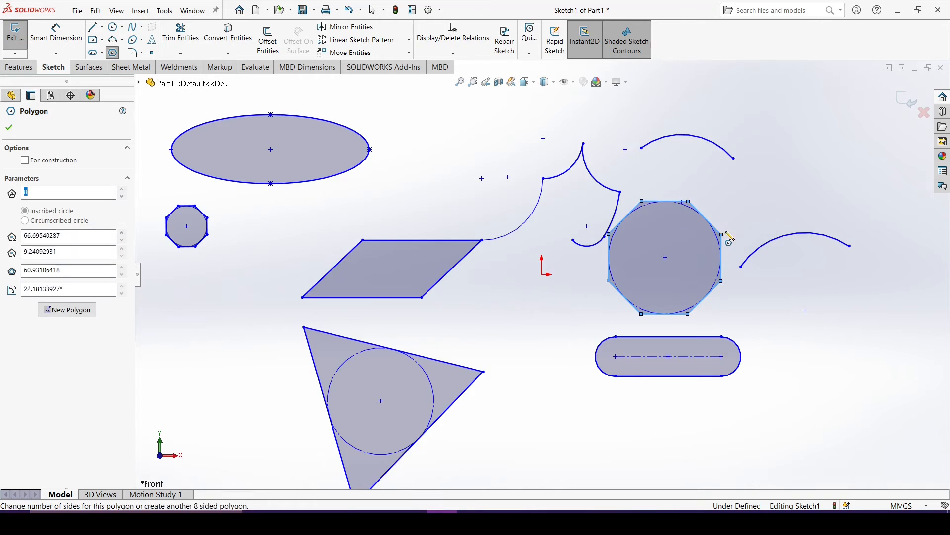
pyautogui.click(12, 130)
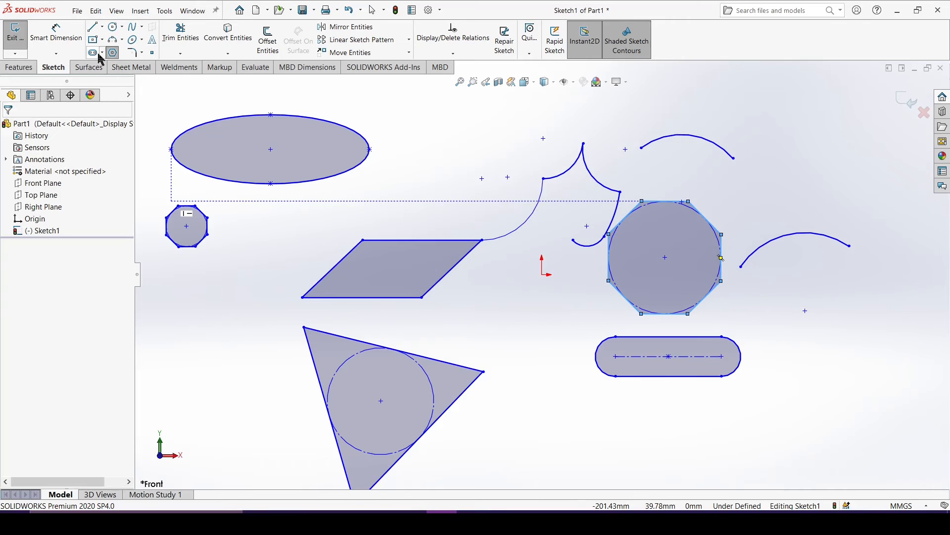
# - Sketch an open five-point spline to the right of the centerpoint arc, curving down toward the three-point arc
pyautogui.click(133, 28)
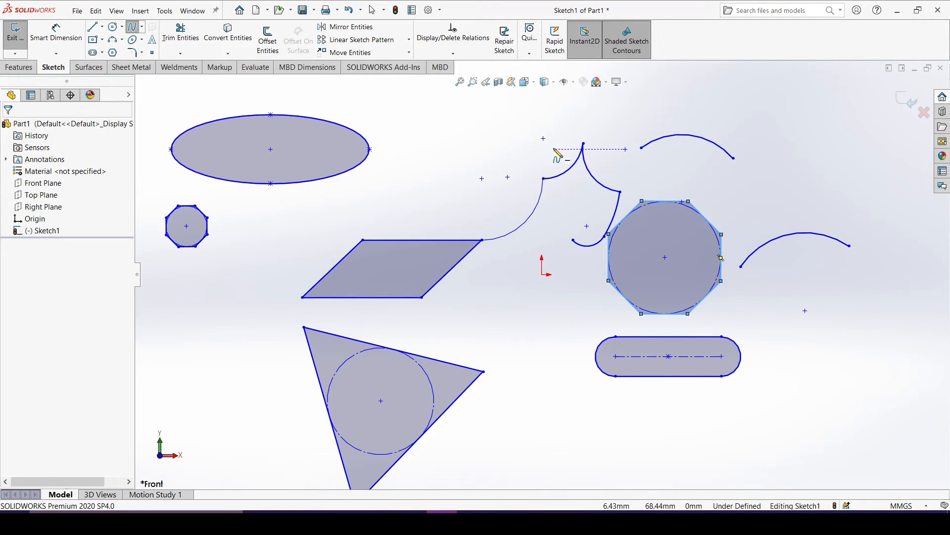
pyautogui.click(760, 122)
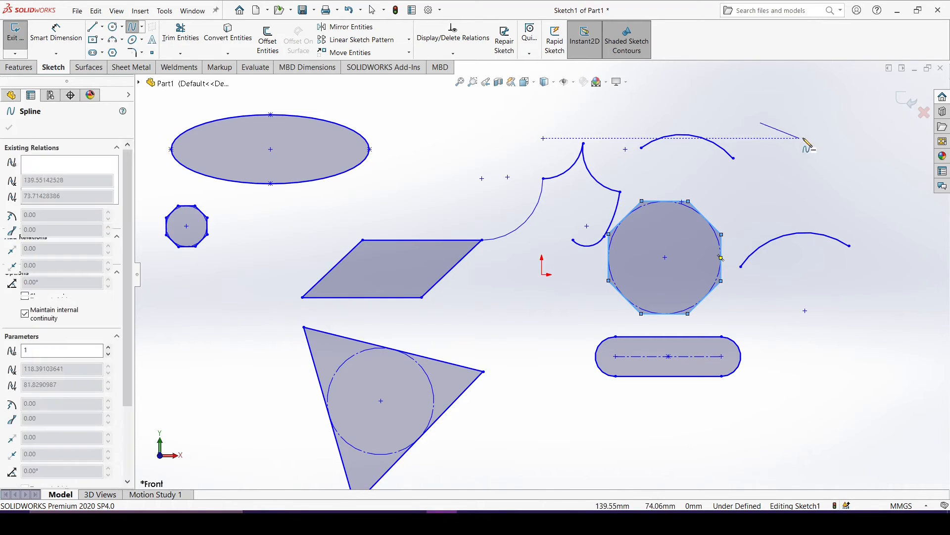
pyautogui.click(840, 122)
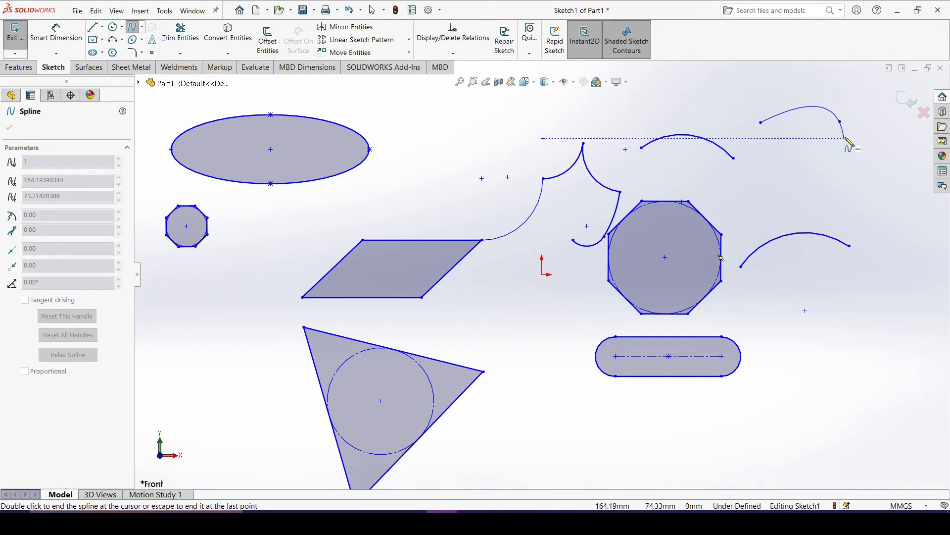
pyautogui.click(872, 164)
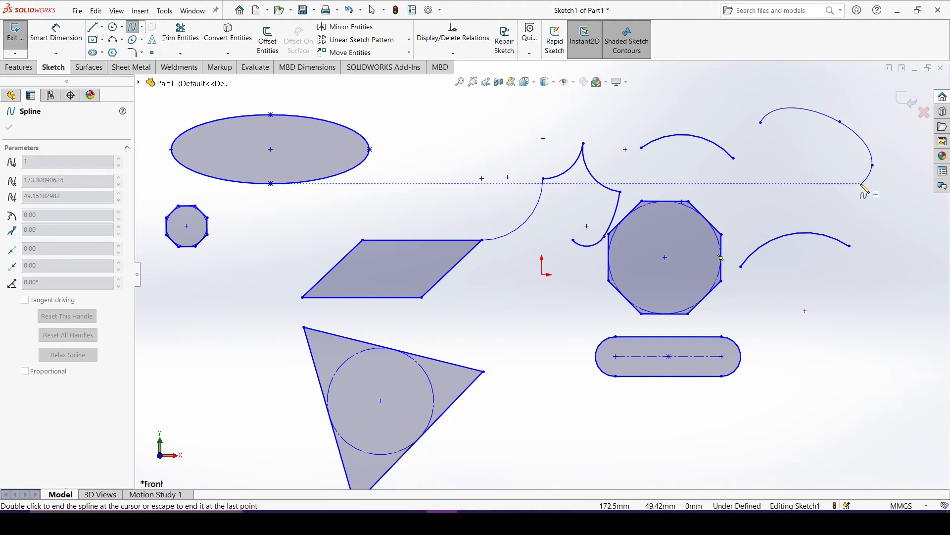
pyautogui.click(835, 201)
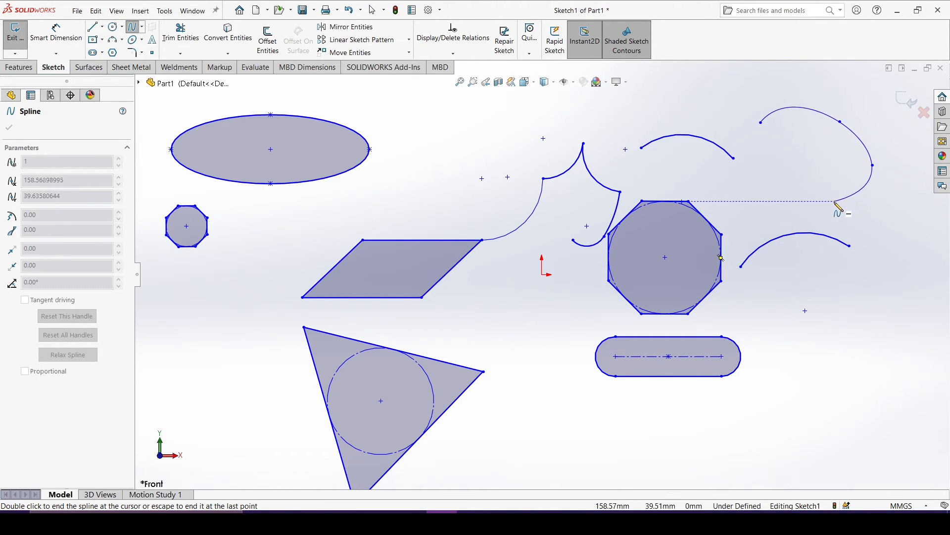
pyautogui.click(863, 226)
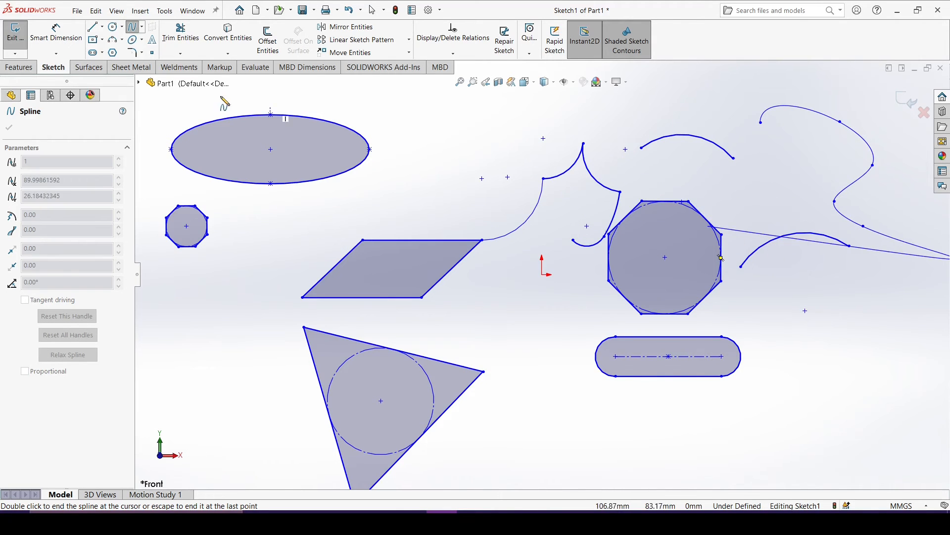
pyautogui.click(134, 29)
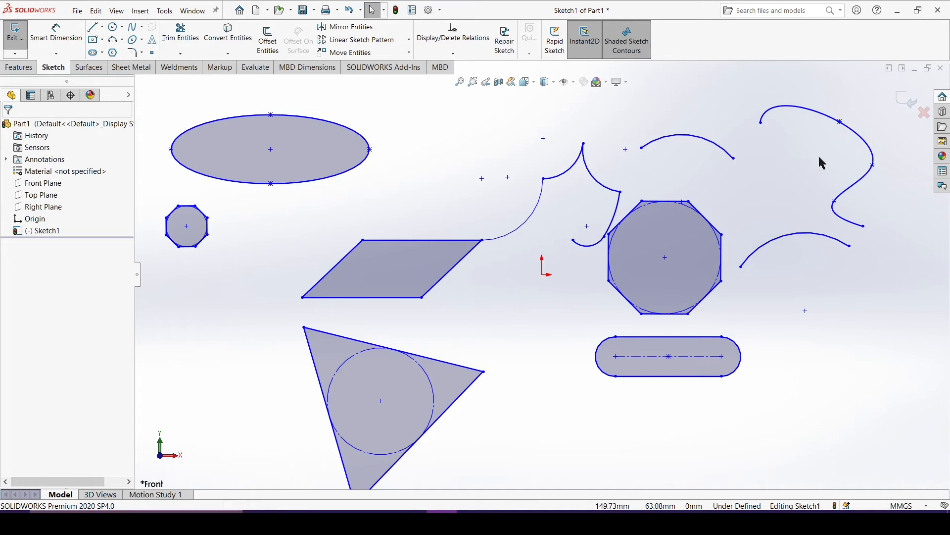
# - Reshape the spline by moving its three interior points, placing the lower two at about X 173, Y 60 mm and X 156, Y 45 mm
pyautogui.moveTo(841, 126)
pyautogui.mouseDown()
pyautogui.moveTo(826, 94)
pyautogui.moveTo(824, 106)
pyautogui.moveTo(859, 98)
pyautogui.moveTo(856, 148)
pyautogui.moveTo(848, 101)
pyautogui.moveTo(841, 106)
pyautogui.mouseUp()
pyautogui.moveTo(872, 169)
pyautogui.mouseDown()
pyautogui.moveTo(859, 156)
pyautogui.moveTo(865, 169)
pyautogui.mouseUp()
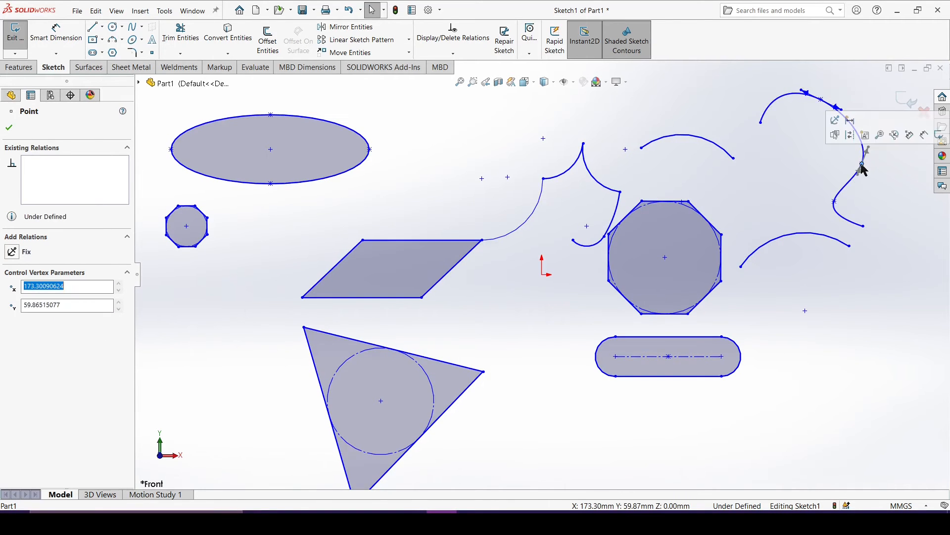
pyautogui.moveTo(837, 204); pyautogui.dragTo(830, 193)
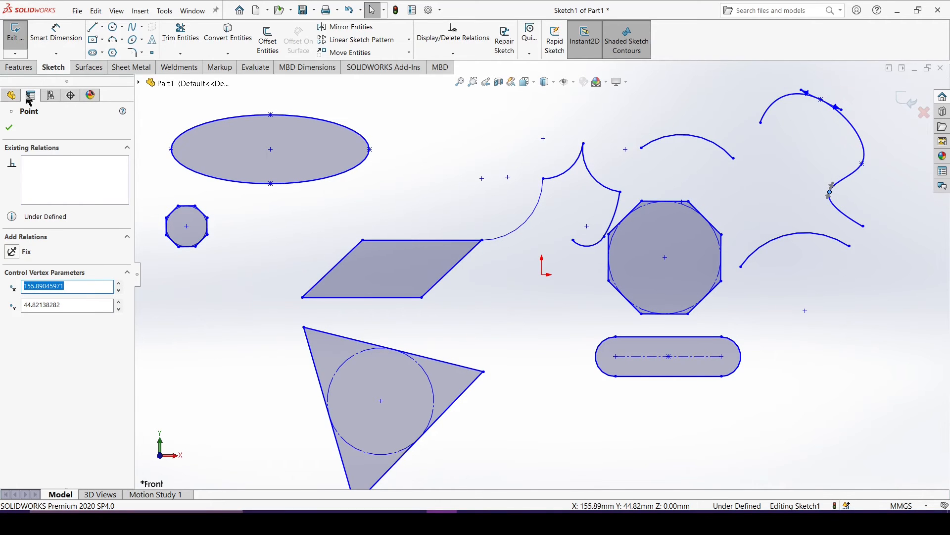
pyautogui.click(9, 129)
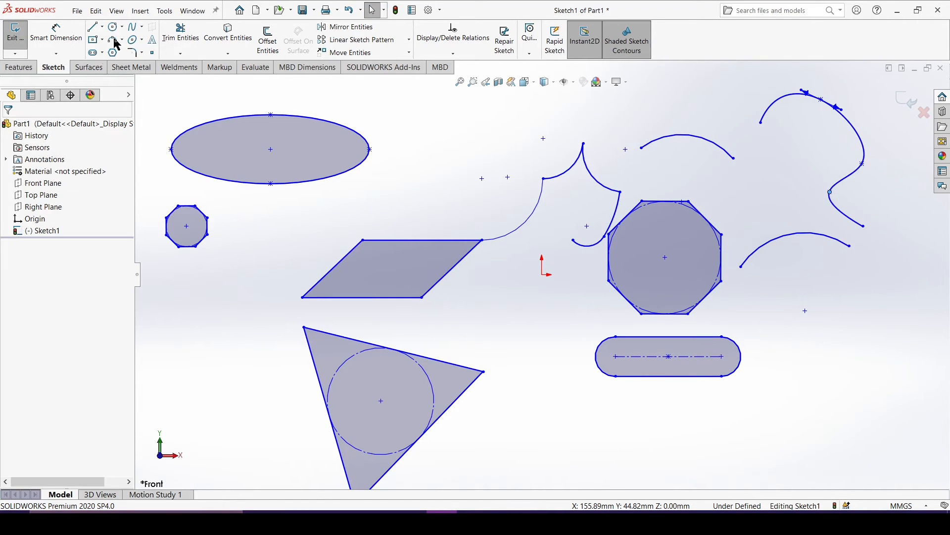
# - Select the parallelogram's lower-right corner for a 20 mm sketch fillet and try to add its lower-left corner
pyautogui.click(142, 53)
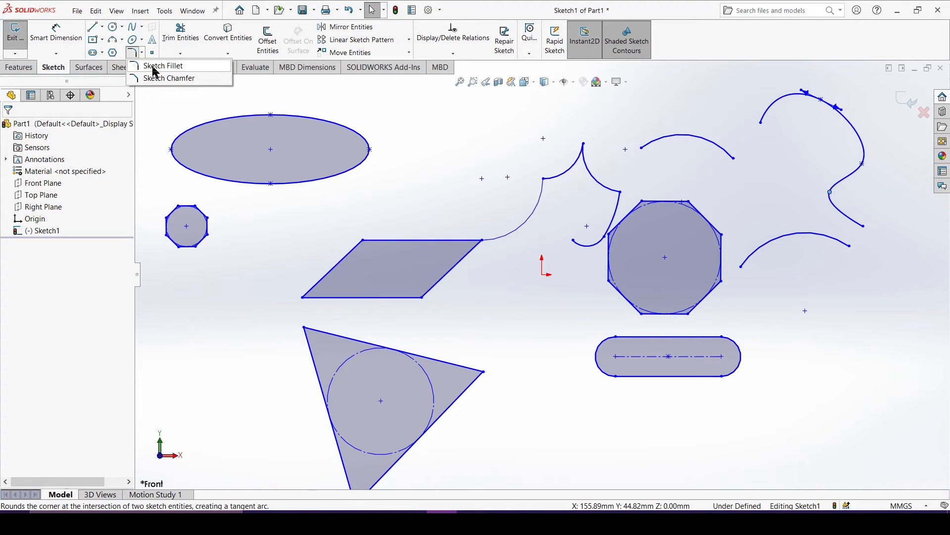
pyautogui.click(154, 69)
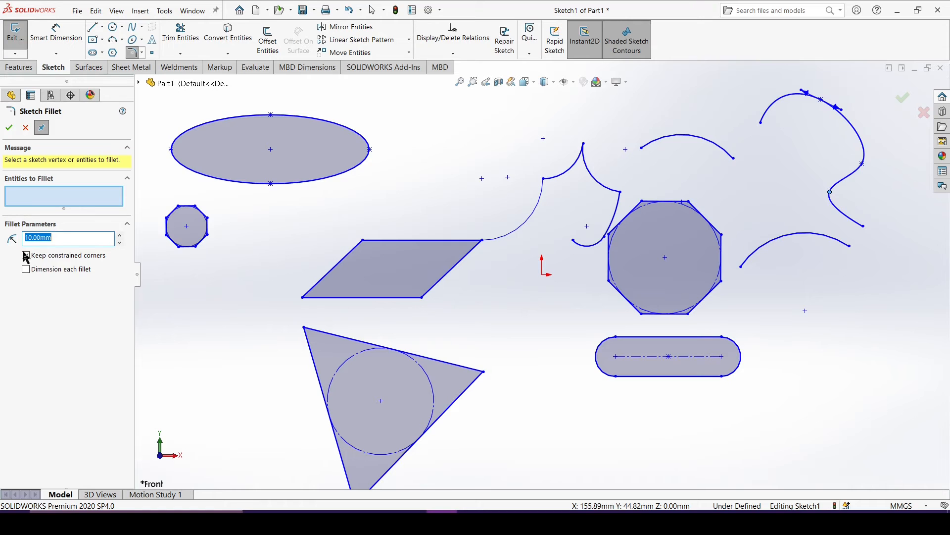
pyautogui.click(121, 236)
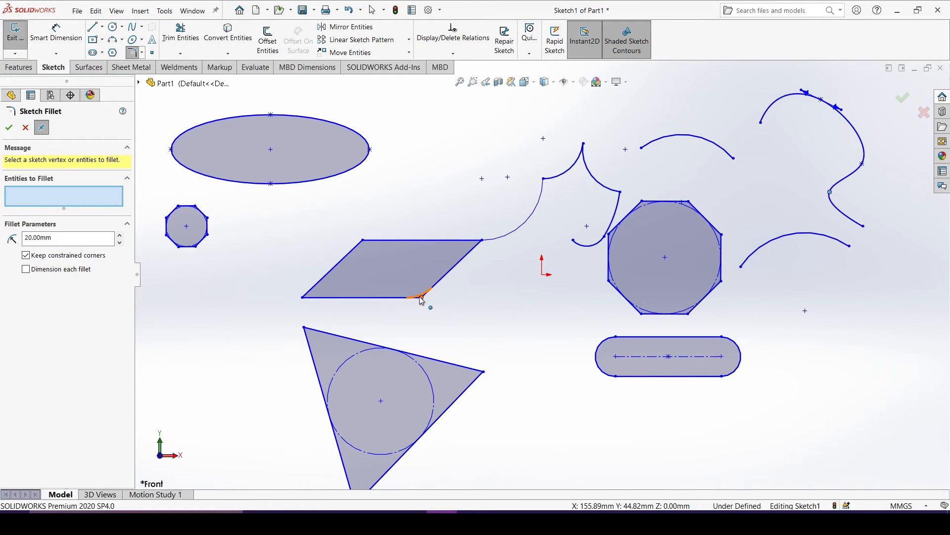
pyautogui.scroll(-3, 421, 300)
pyautogui.scroll(5, 496, 299)
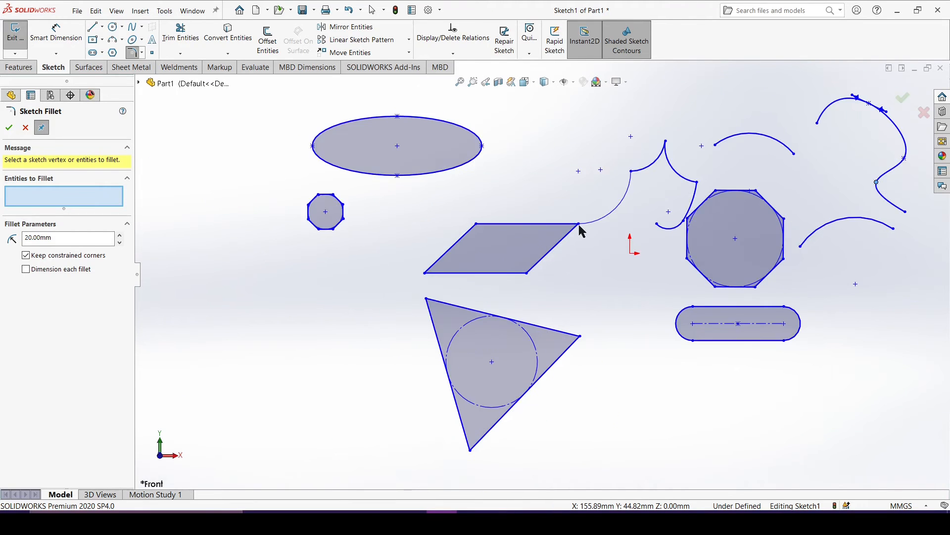
pyautogui.scroll(-2, 582, 230)
pyautogui.scroll(2, 609, 182)
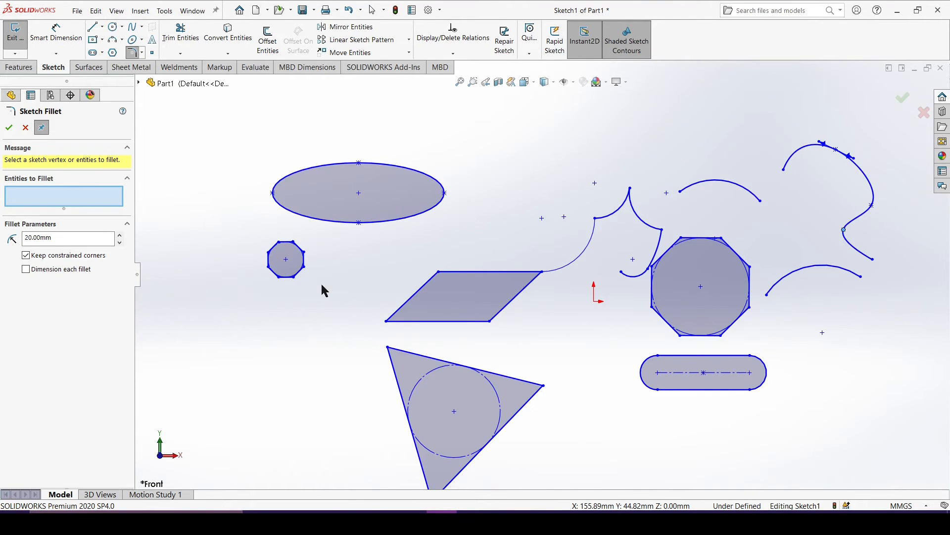
pyautogui.scroll(-3, 485, 324)
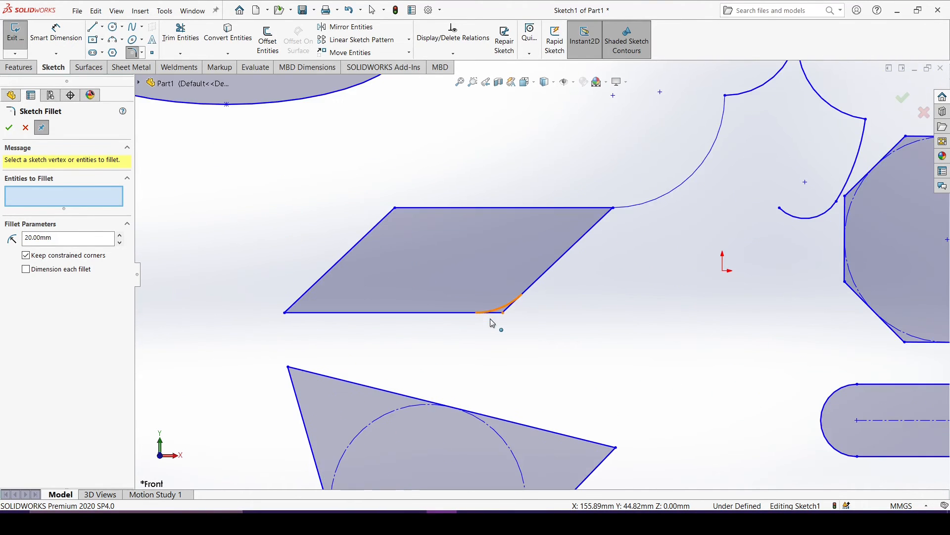
pyautogui.scroll(-2, 536, 339)
pyautogui.scroll(5, 490, 317)
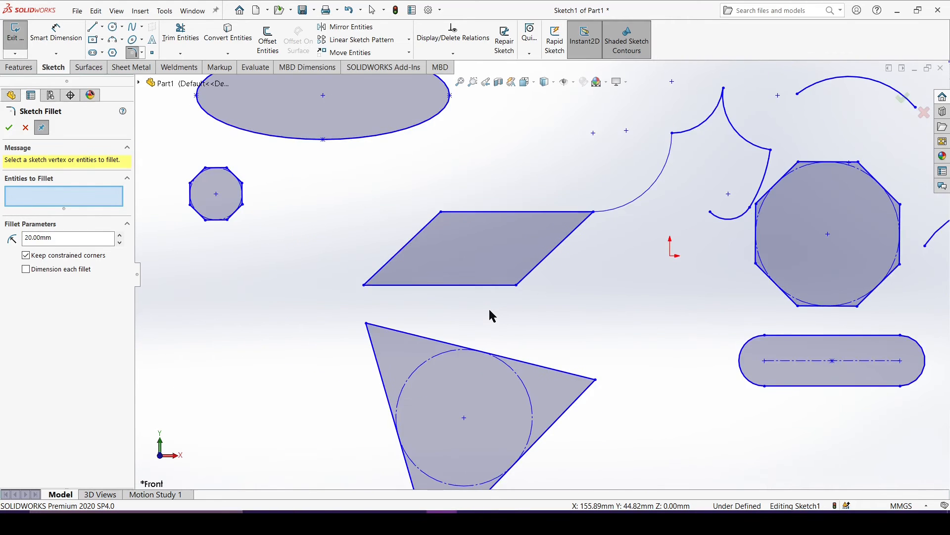
pyautogui.scroll(3, 535, 229)
pyautogui.scroll(-6, 537, 275)
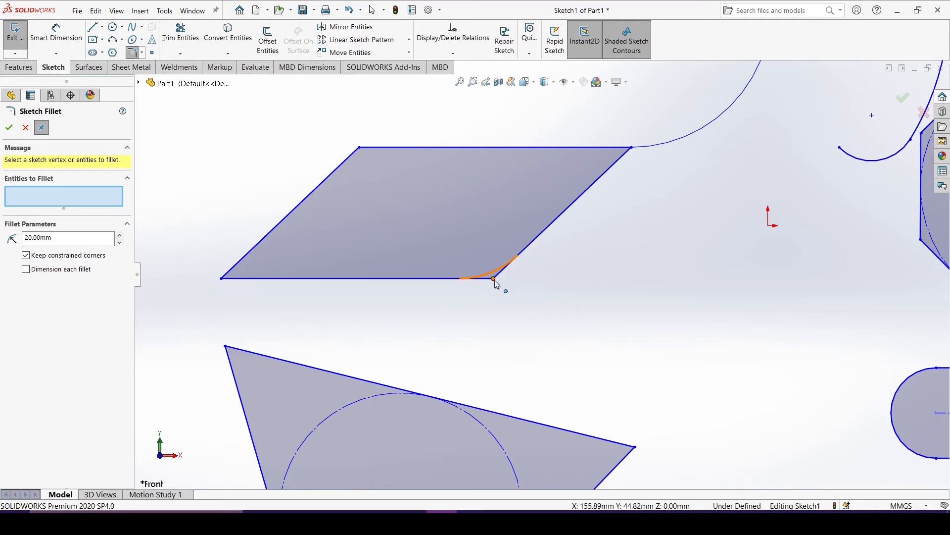
pyautogui.click(494, 279)
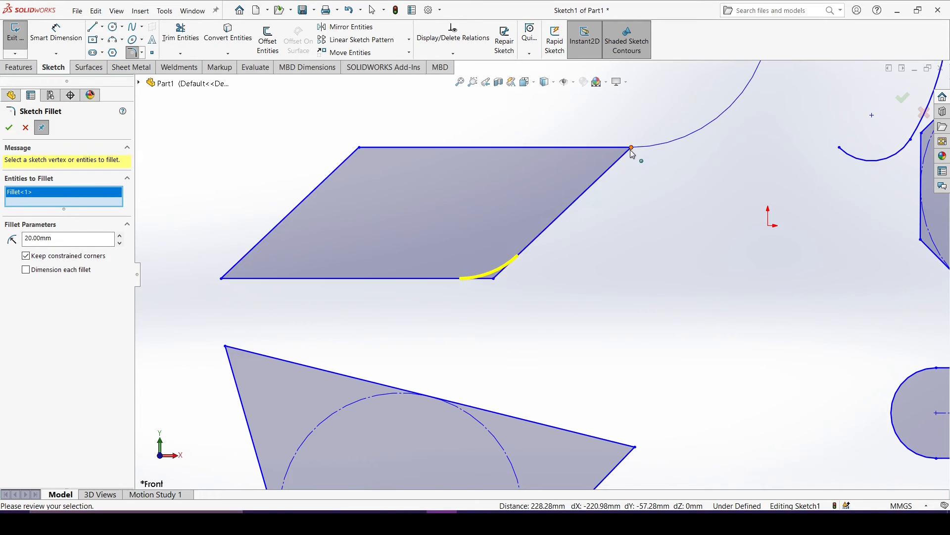
pyautogui.click(222, 279)
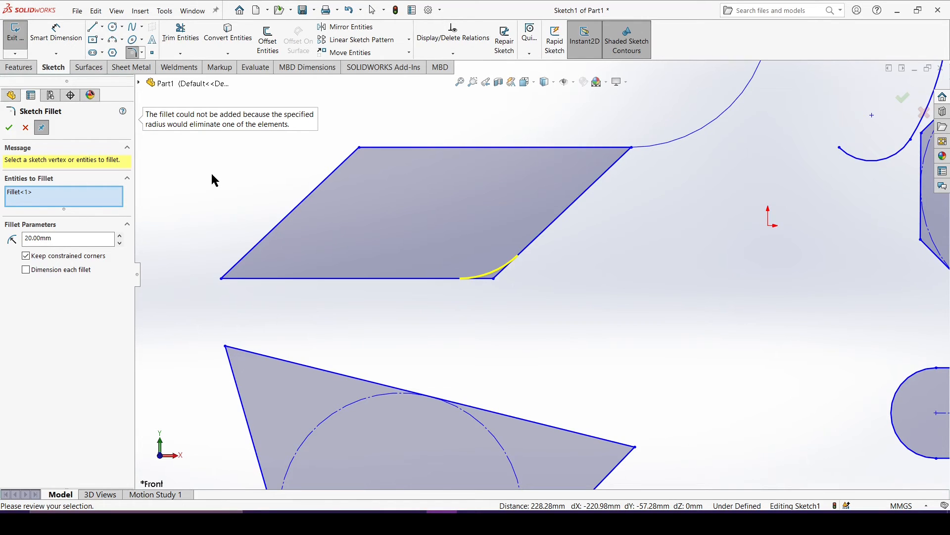
# - Add the large octagon's two lower-left corners to the 20 mm sketch fillet and apply all the fillets
pyautogui.scroll(2, 474, 191)
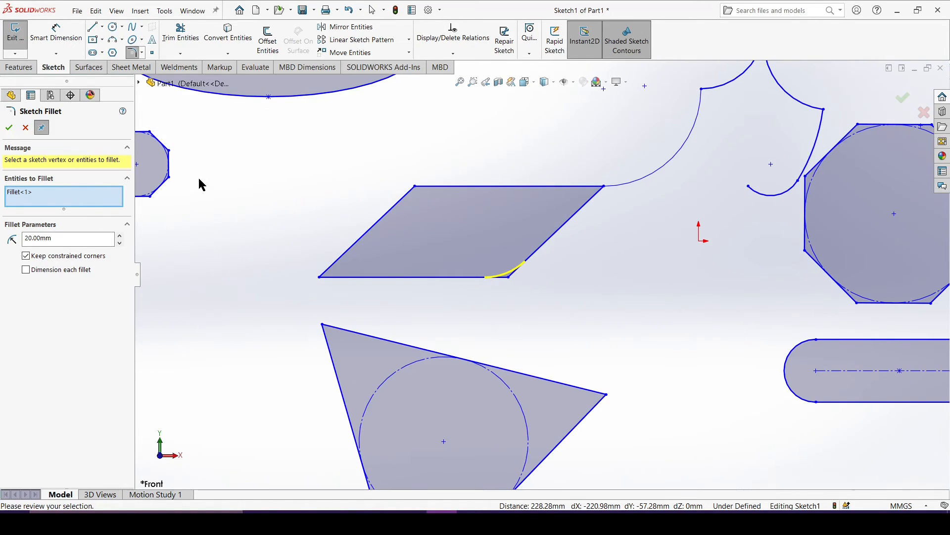
pyautogui.scroll(2, 460, 183)
pyautogui.scroll(-3, 812, 228)
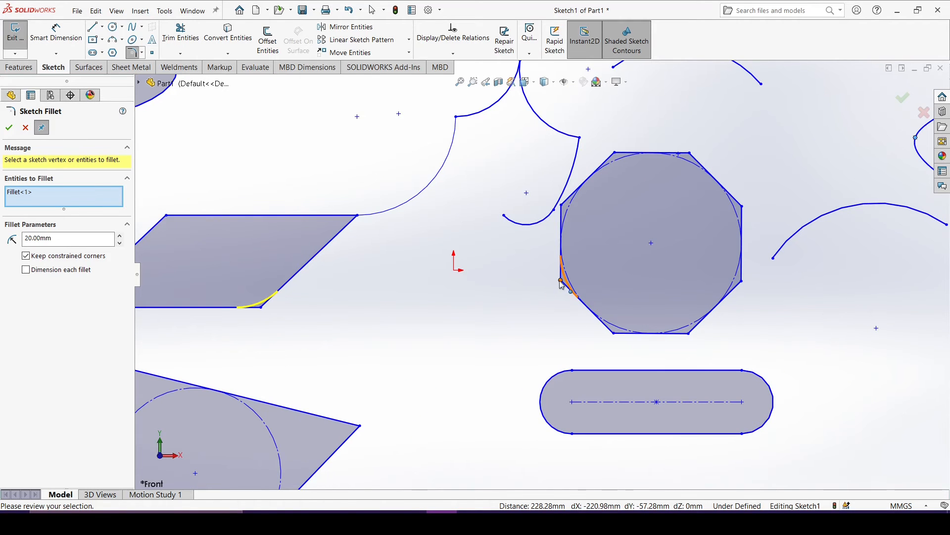
pyautogui.click(561, 283)
pyautogui.click(615, 331)
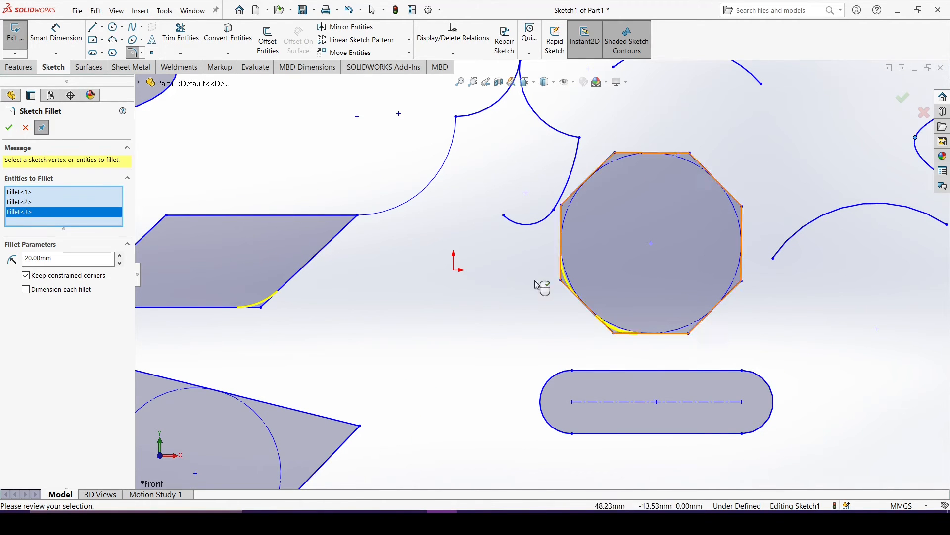
pyautogui.click(10, 131)
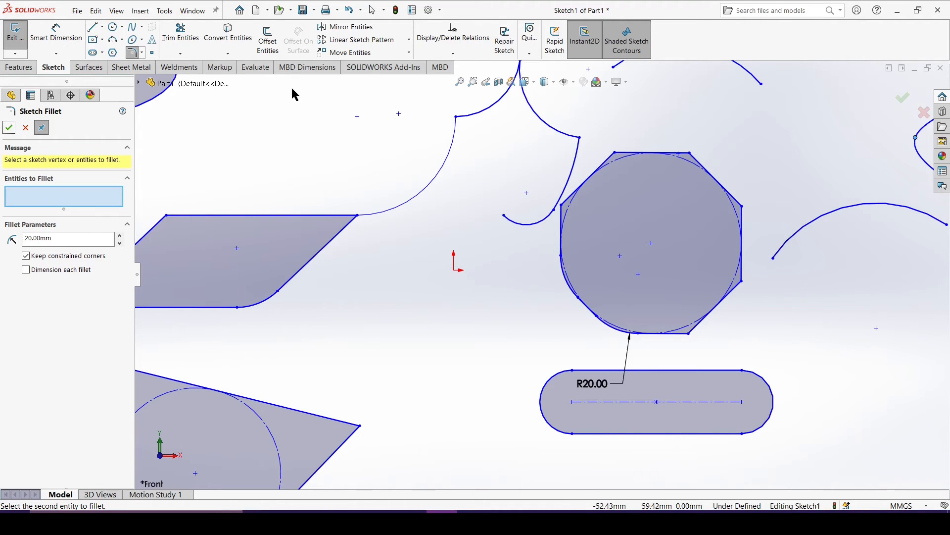
pyautogui.click(142, 53)
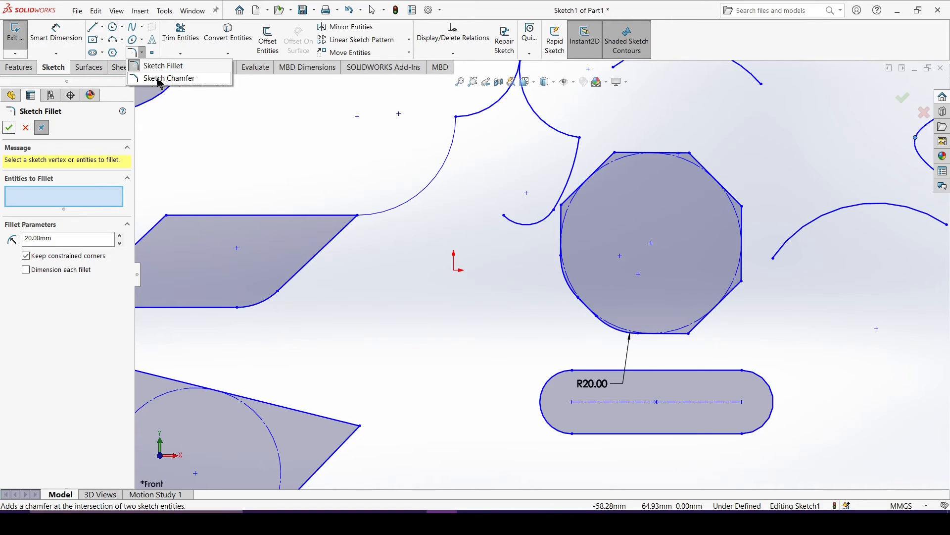
pyautogui.click(160, 79)
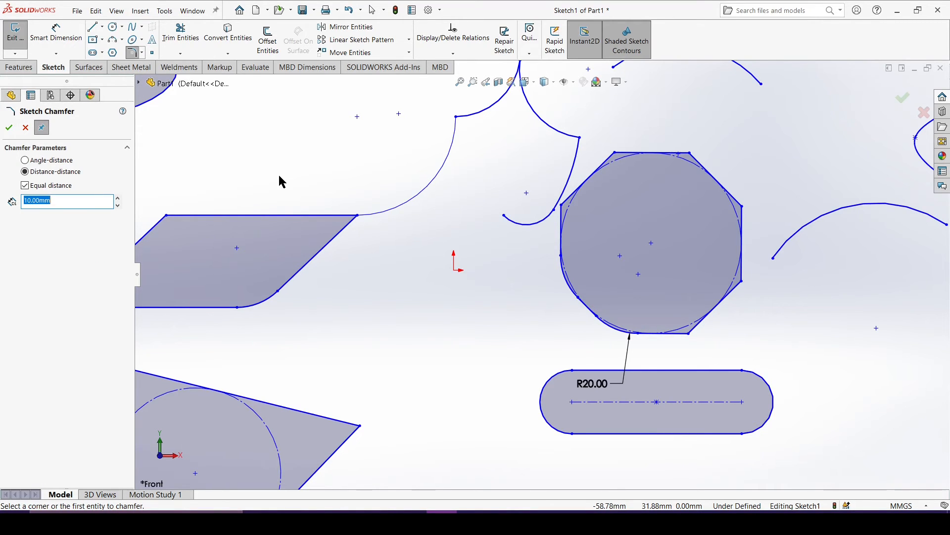
pyautogui.press('f')
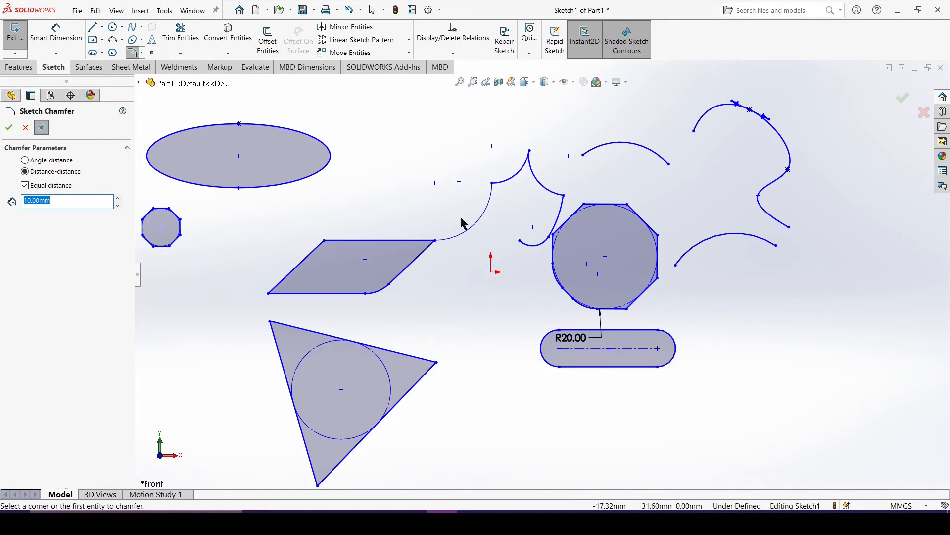
pyautogui.click(9, 127)
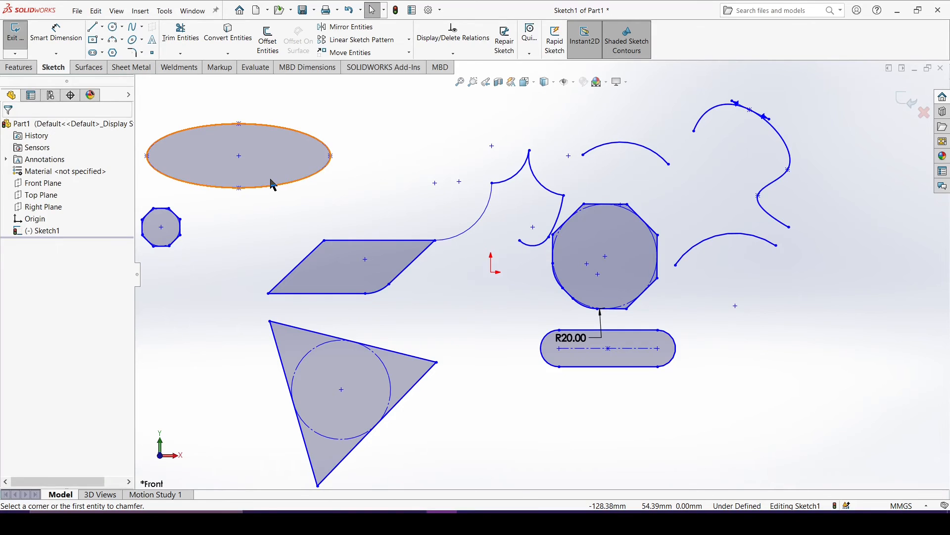
# - Delete all sketch entities and draw a corner rectangle about 73 mm tall, starting at about X 40, Y 37 mm
pyautogui.hotkey('ctrl', 'a')
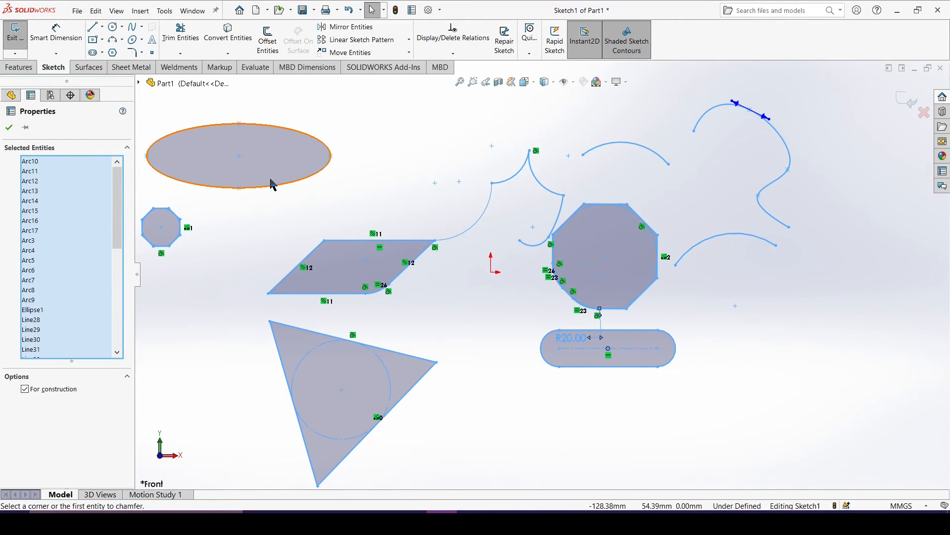
pyautogui.press('Delete')
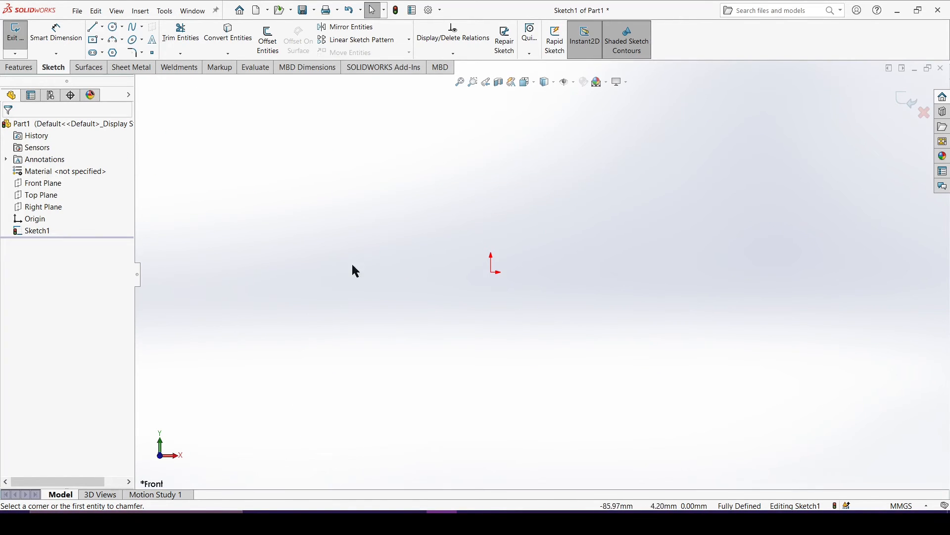
pyautogui.click(102, 40)
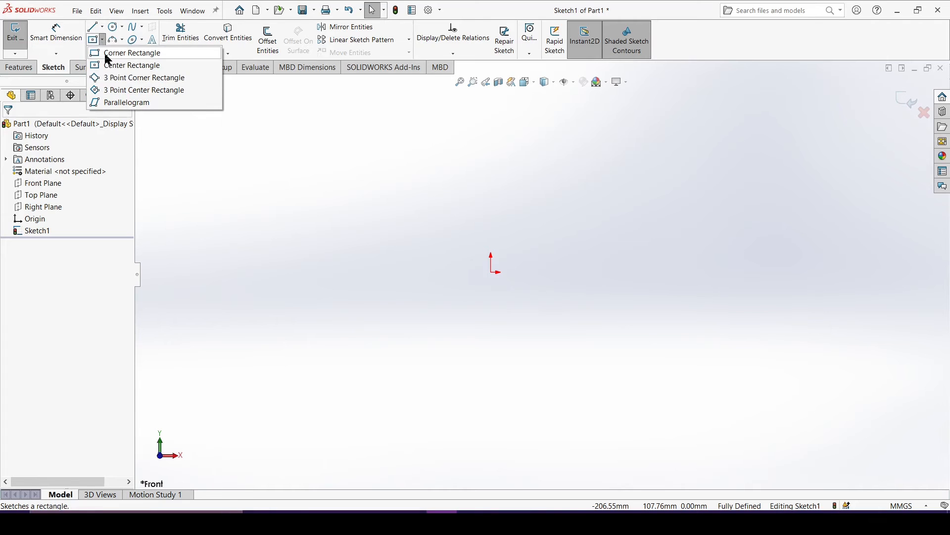
pyautogui.click(126, 53)
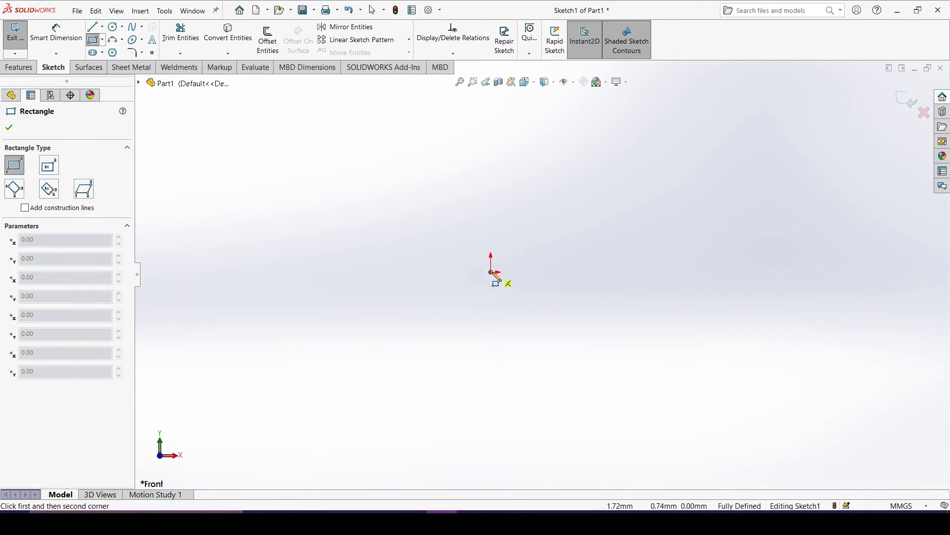
pyautogui.click(559, 208)
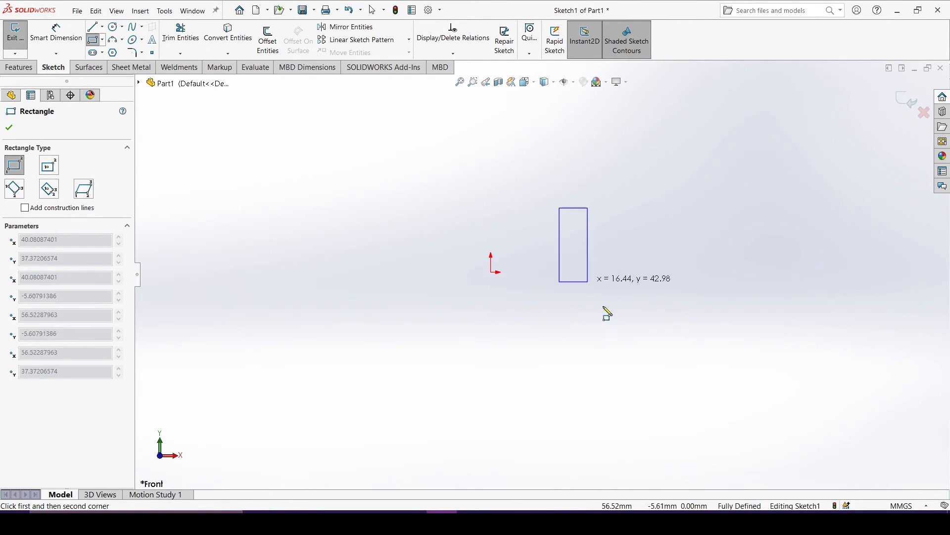
pyautogui.click(739, 333)
pyautogui.click(9, 128)
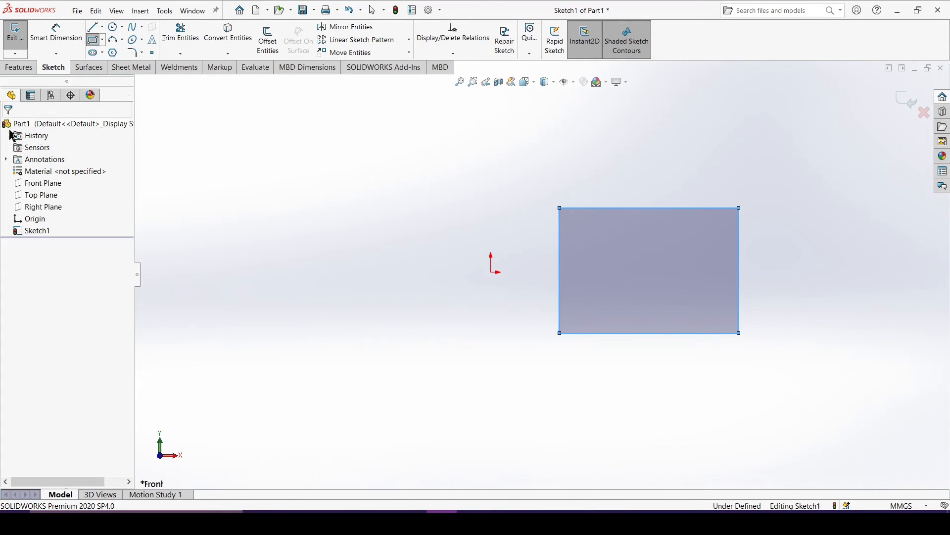
# - Chamfer the rectangle's upper-left corner with a 10 mm equal-distance sketch chamfer
pyautogui.scroll(-2, 838, 246)
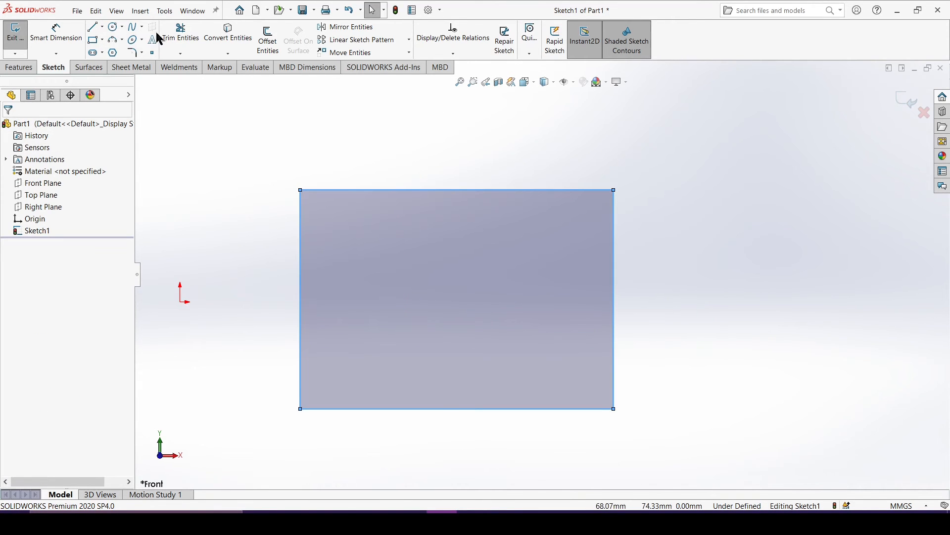
pyautogui.click(141, 53)
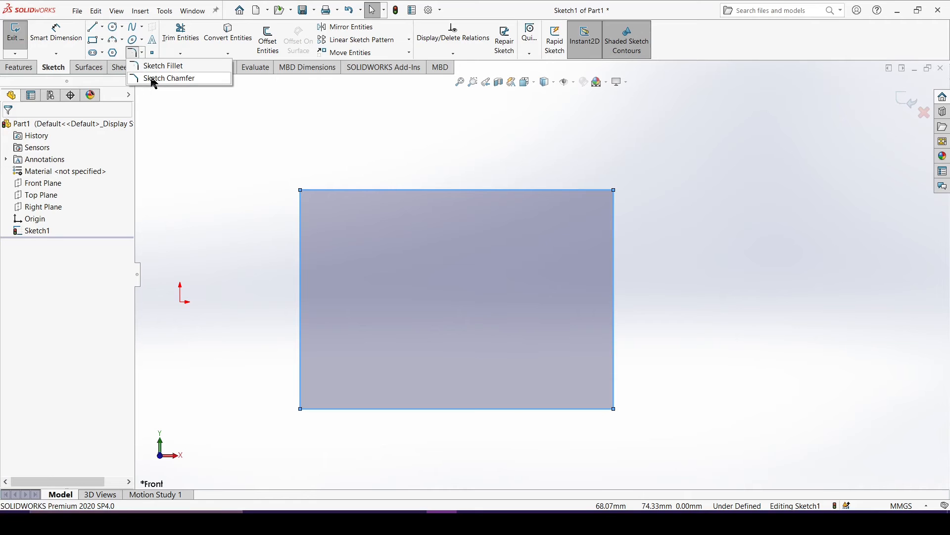
pyautogui.click(153, 79)
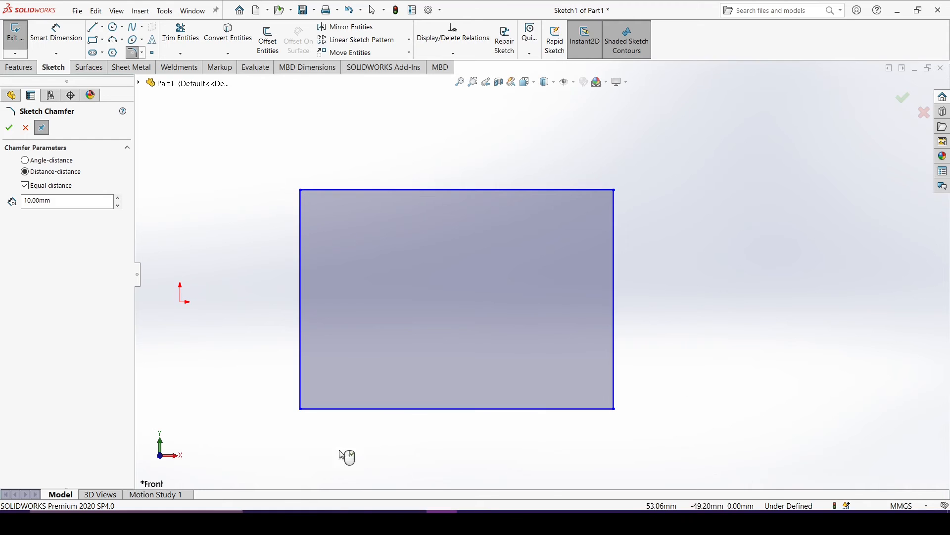
pyautogui.moveTo(380, 520)
pyautogui.click(400, 483)
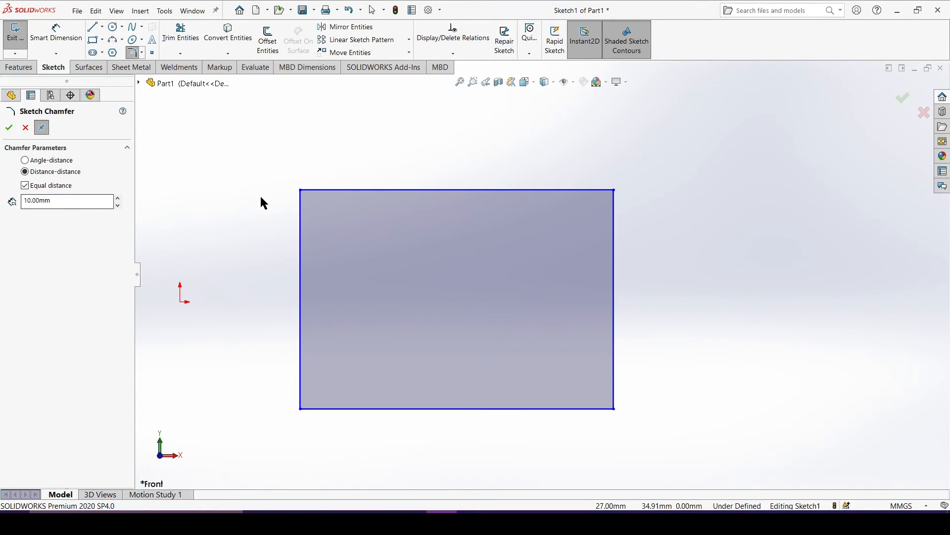
pyautogui.click(300, 190)
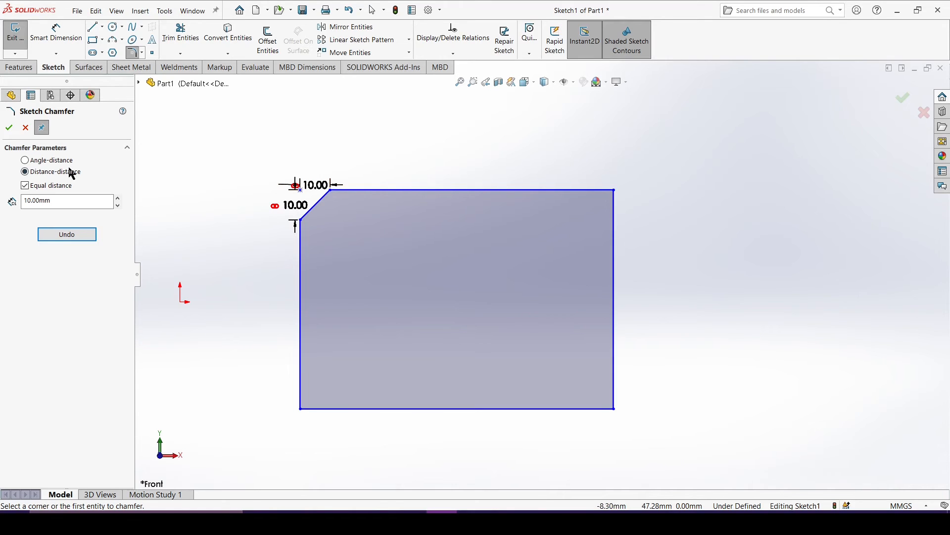
# - Chamfer the rectangle's lower-left corner with an angle-distance sketch chamfer of 10 mm and 30 degrees, and finish the command
pyautogui.click(26, 161)
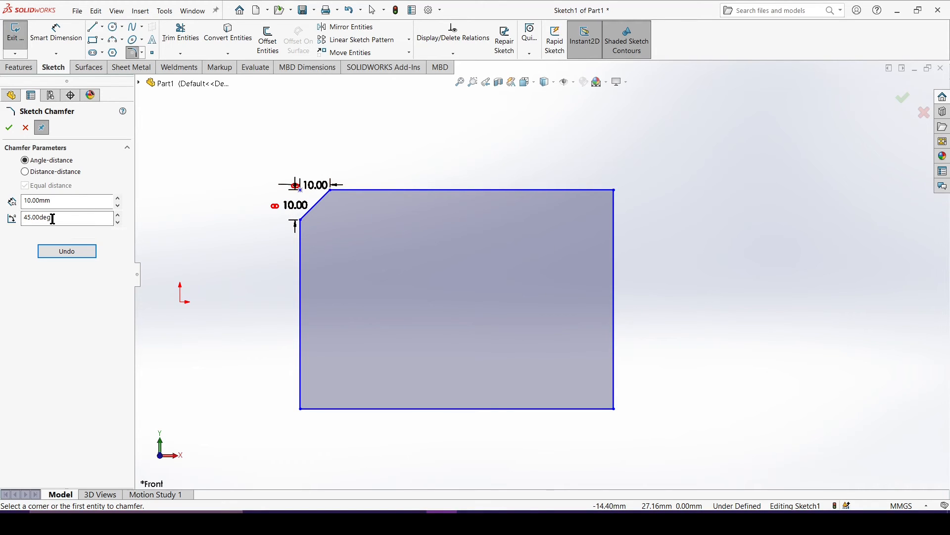
pyautogui.moveTo(68, 218); pyautogui.dragTo(13, 218)
pyautogui.write('30')
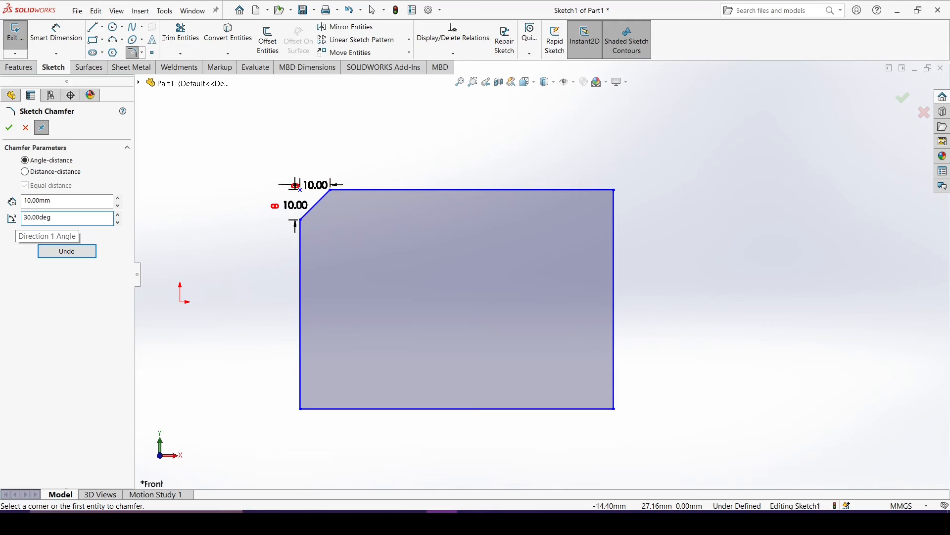
pyautogui.click(301, 410)
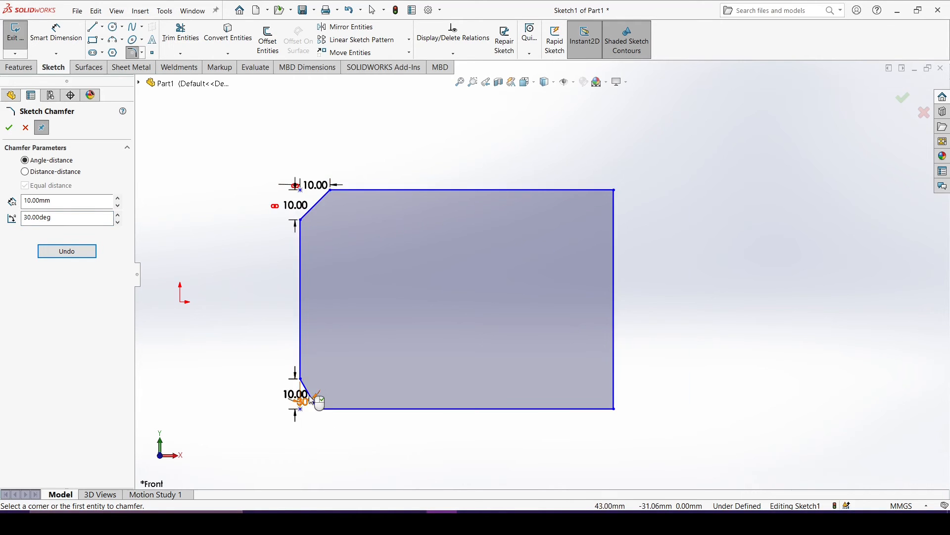
pyautogui.scroll(-4, 314, 403)
pyautogui.scroll(-3, 358, 382)
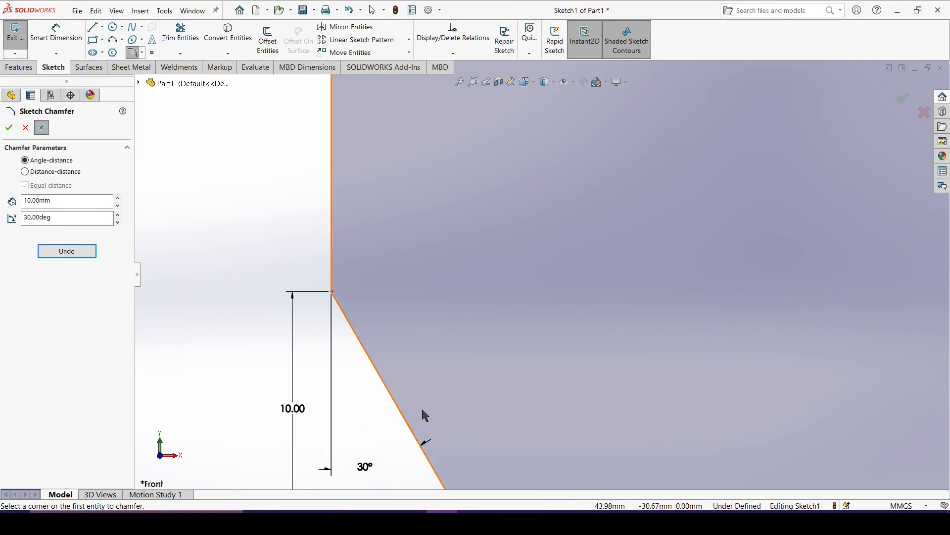
pyautogui.scroll(2, 436, 377)
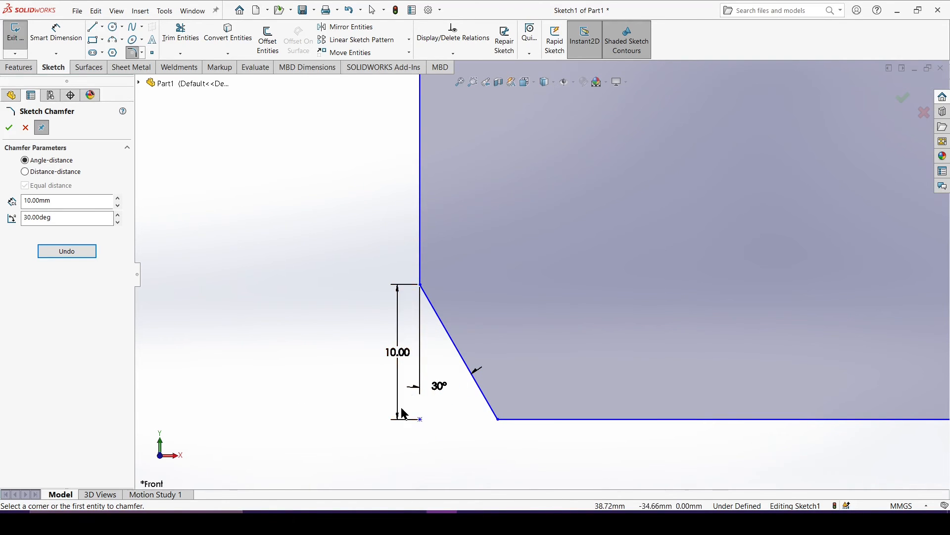
pyautogui.scroll(6, 411, 300)
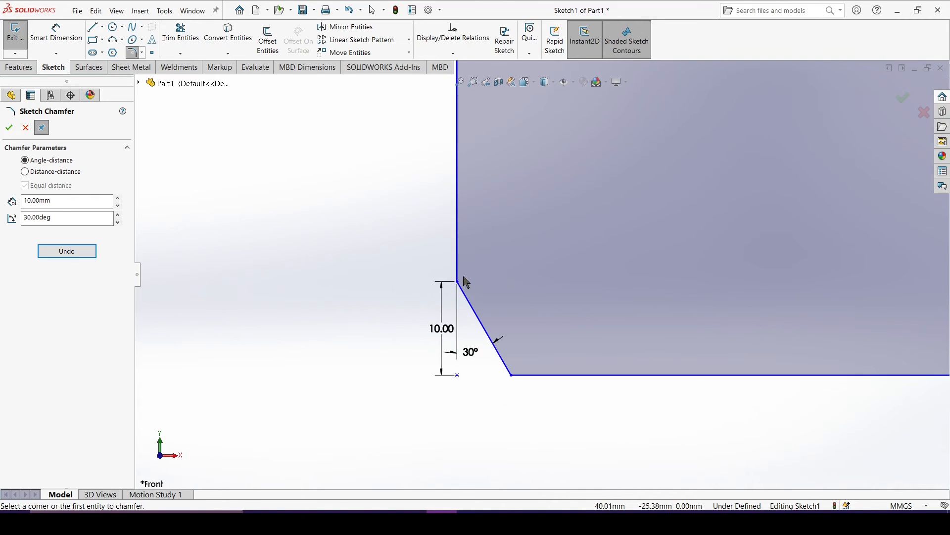
pyautogui.scroll(-3, 533, 168)
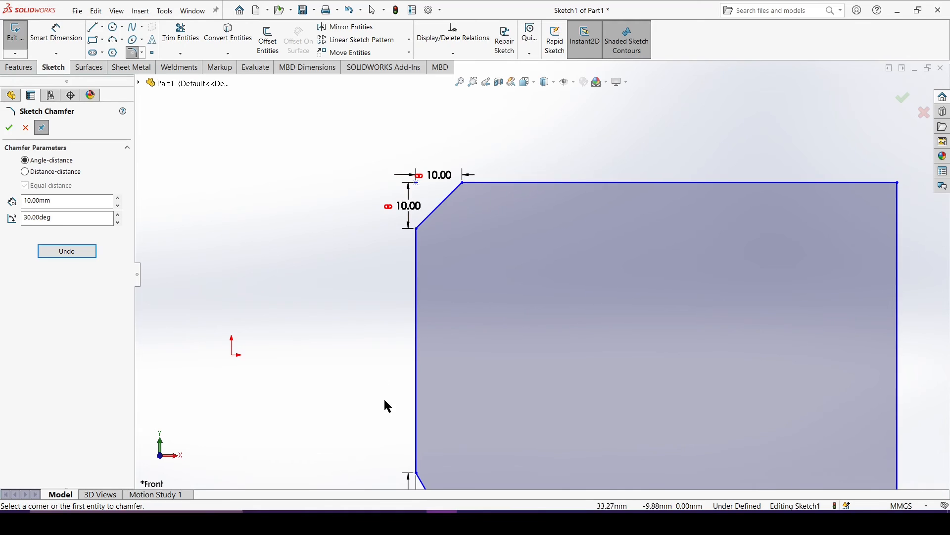
pyautogui.scroll(2, 504, 403)
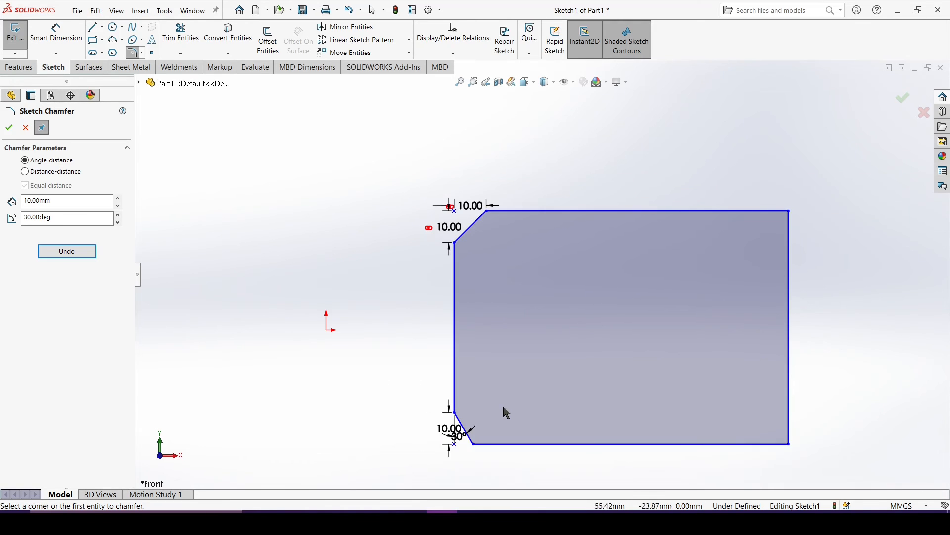
pyautogui.click(9, 130)
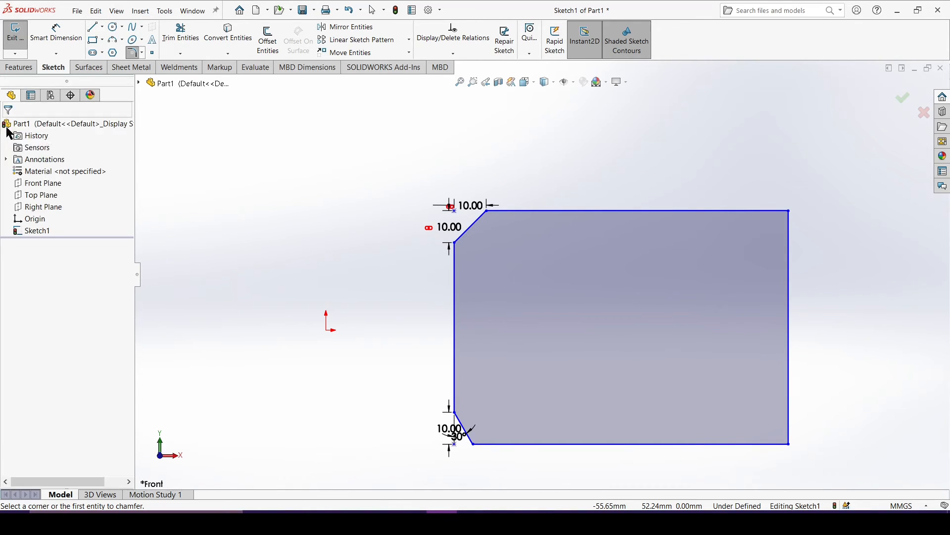
# - Exit the sketch and clear the selection of Sketch1
pyautogui.click(908, 101)
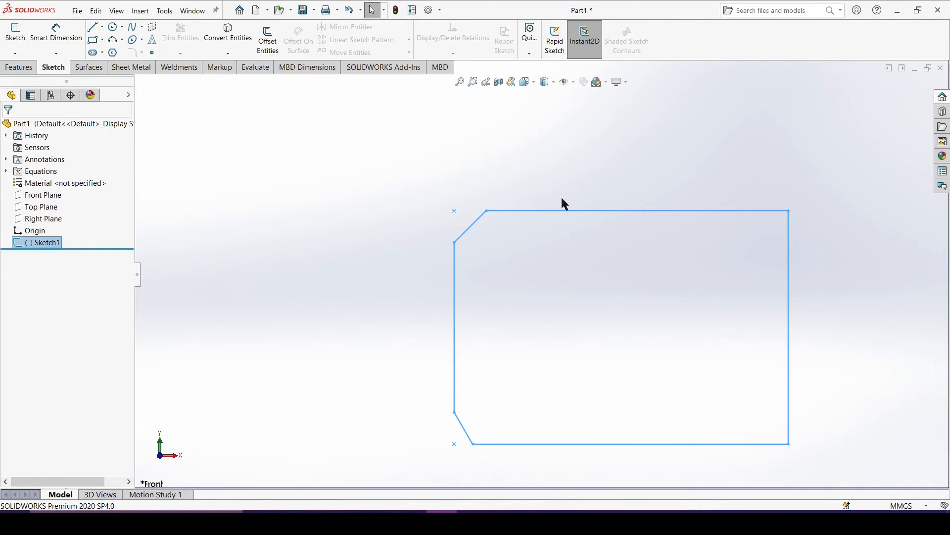
pyautogui.scroll(3, 777, 296)
pyautogui.scroll(-2, 278, 98)
pyautogui.scroll(3, 754, 379)
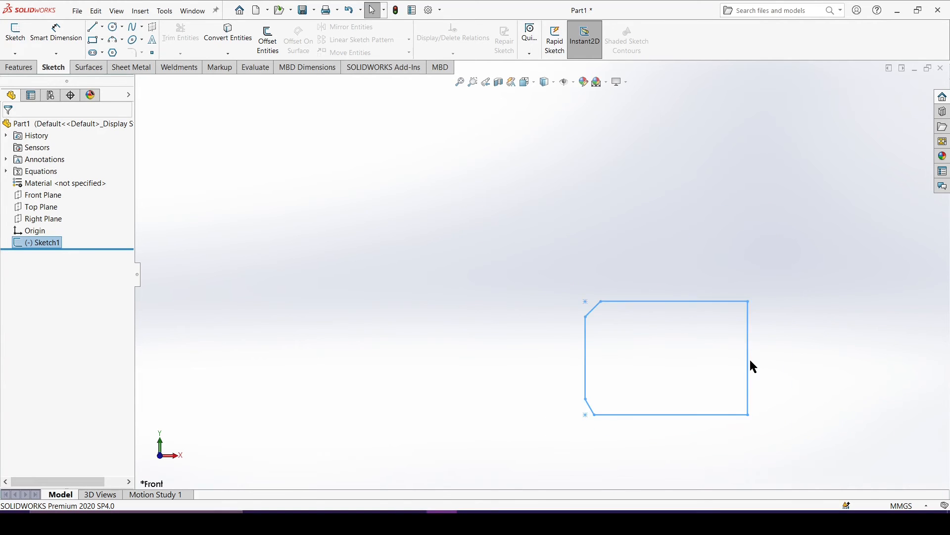
pyautogui.scroll(-1, 764, 369)
pyautogui.scroll(-2, 758, 373)
pyautogui.click(217, 195)
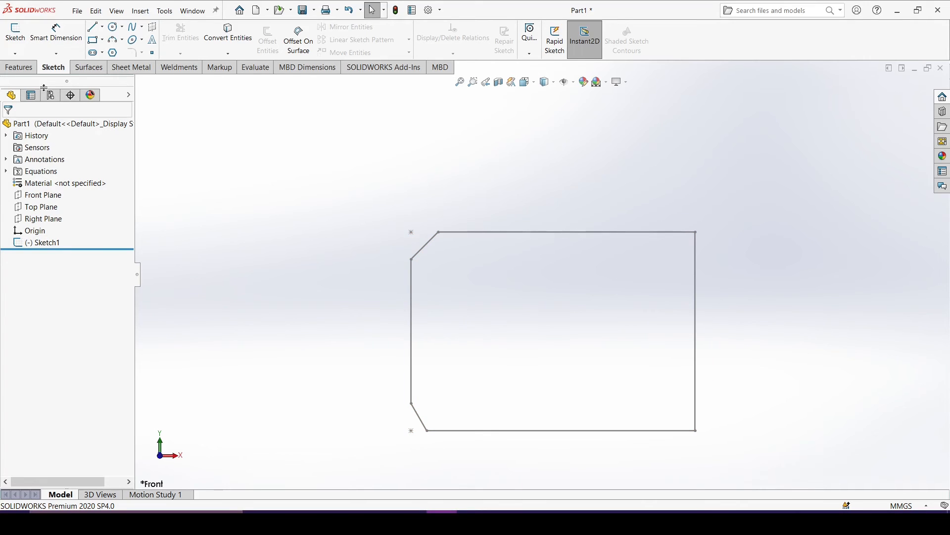
# - Reopen Sketch1 for editing
pyautogui.click(41, 243)
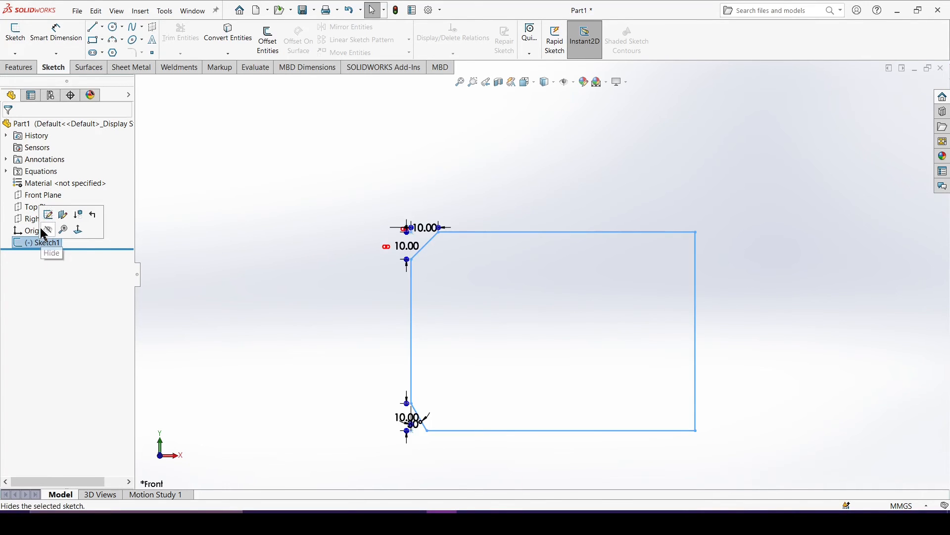
pyautogui.click(46, 214)
pyautogui.scroll(1, 554, 322)
pyautogui.scroll(-2, 596, 278)
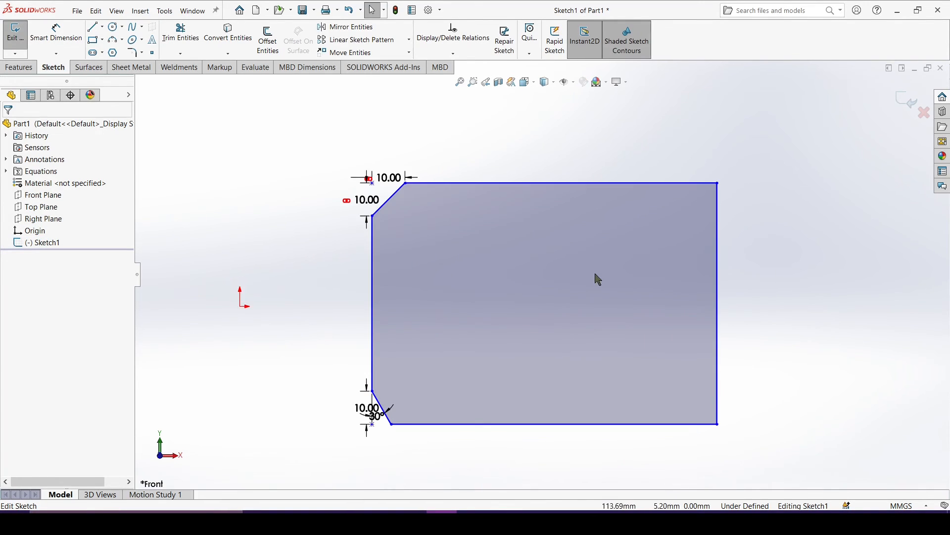
# - Dimension the rectangle's right vertical edge with Smart Dimension and set it to 80 mm
pyautogui.click(71, 38)
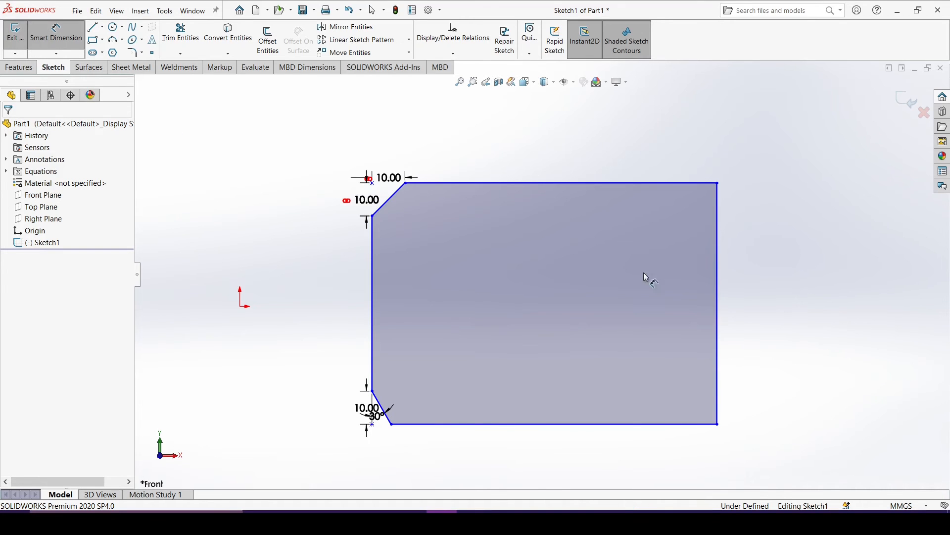
pyautogui.click(719, 255)
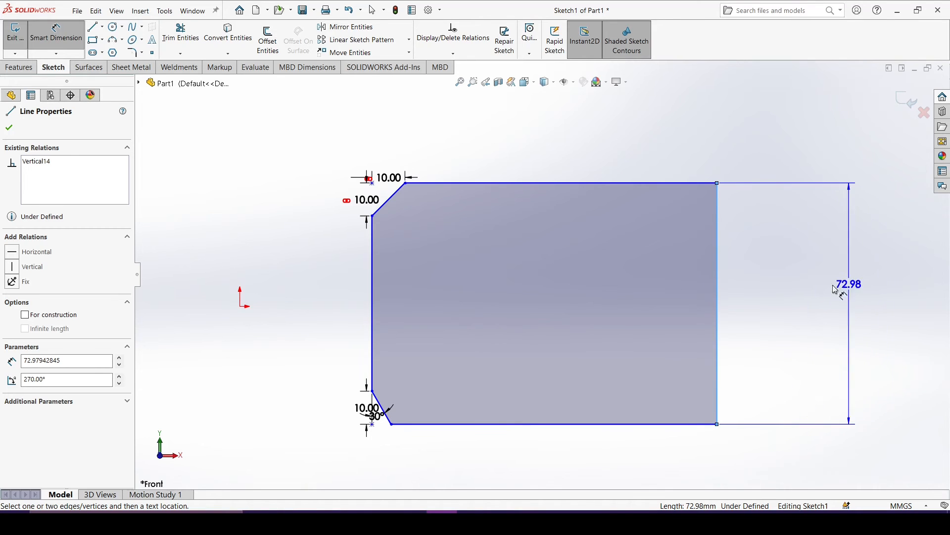
pyautogui.click(842, 278)
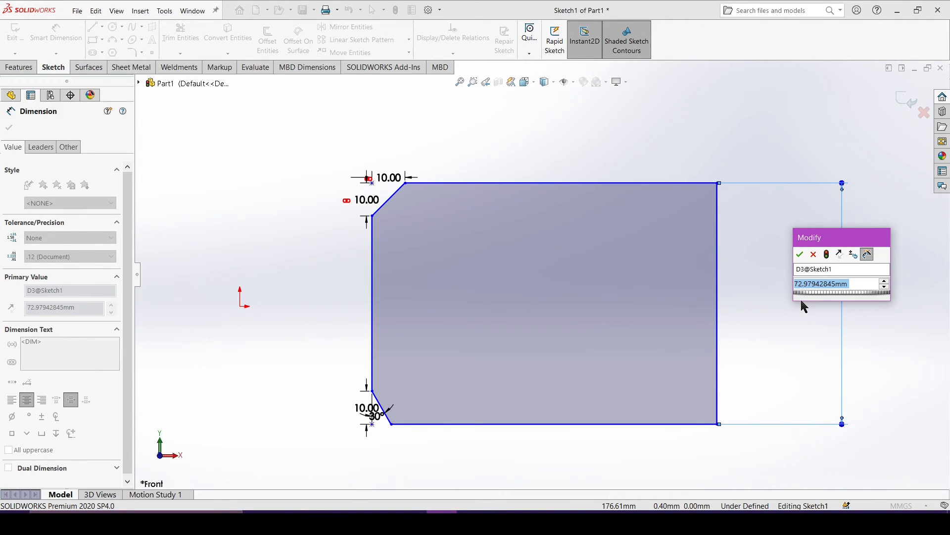
pyautogui.write('80')
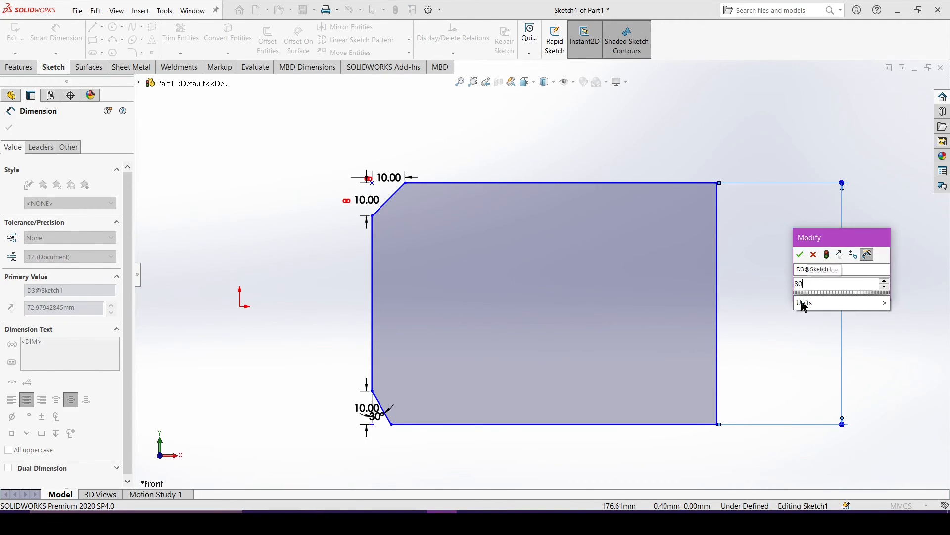
pyautogui.press('Return')
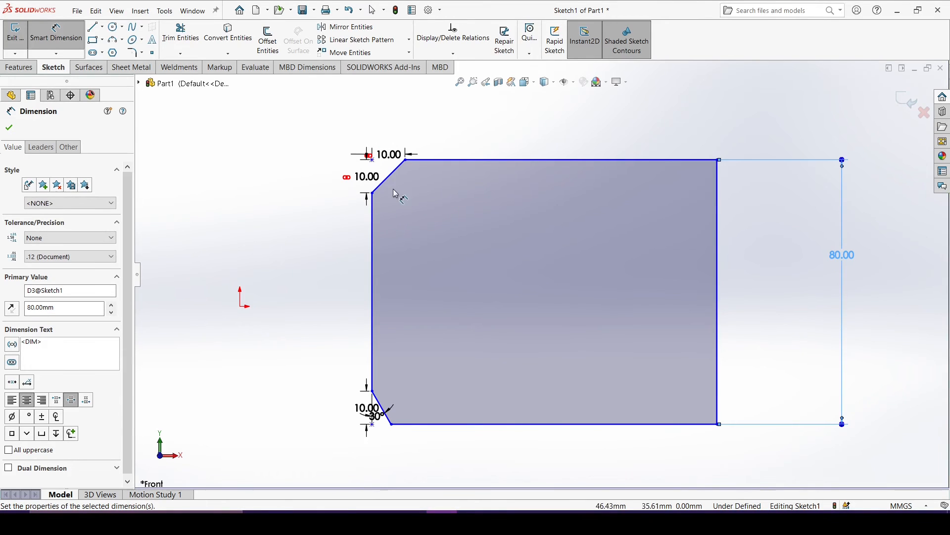
# - Dimension the chamfered rectangle's top edge with Smart Dimension, set it to 80 mm, and finish the command
pyautogui.click(536, 164)
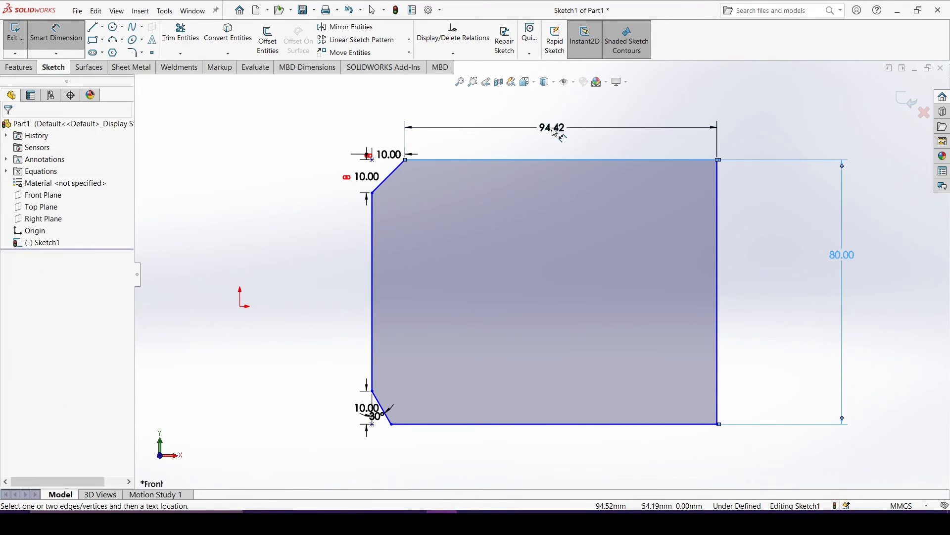
pyautogui.click(551, 127)
pyautogui.write('80')
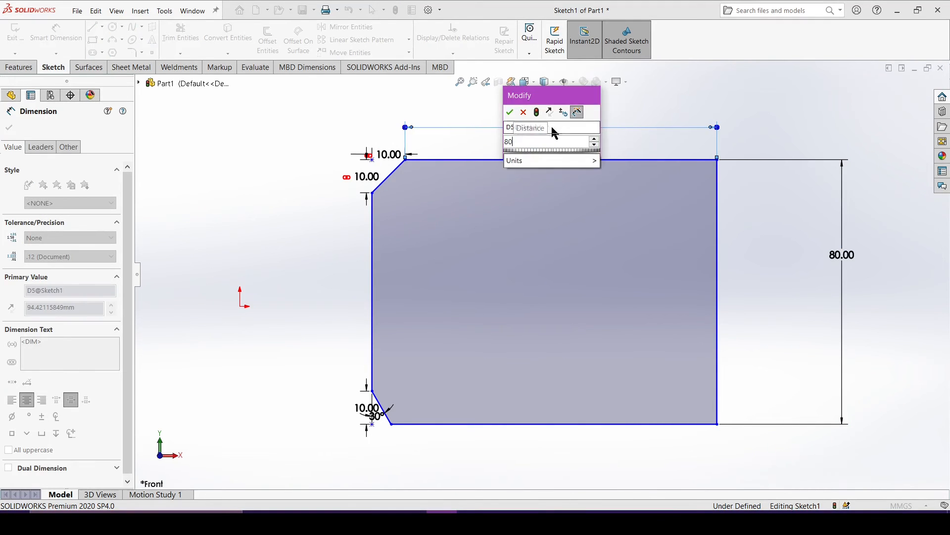
pyautogui.press('Return')
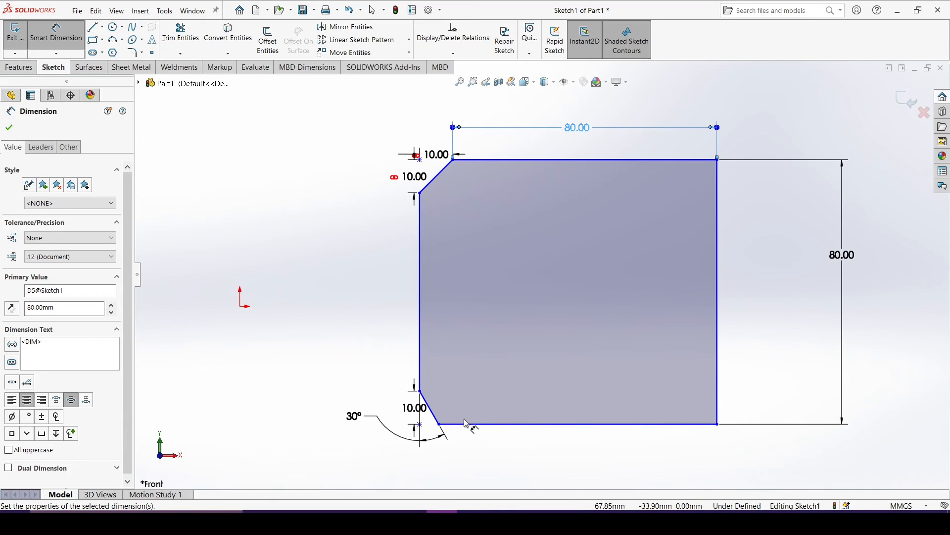
pyautogui.scroll(-2, 465, 423)
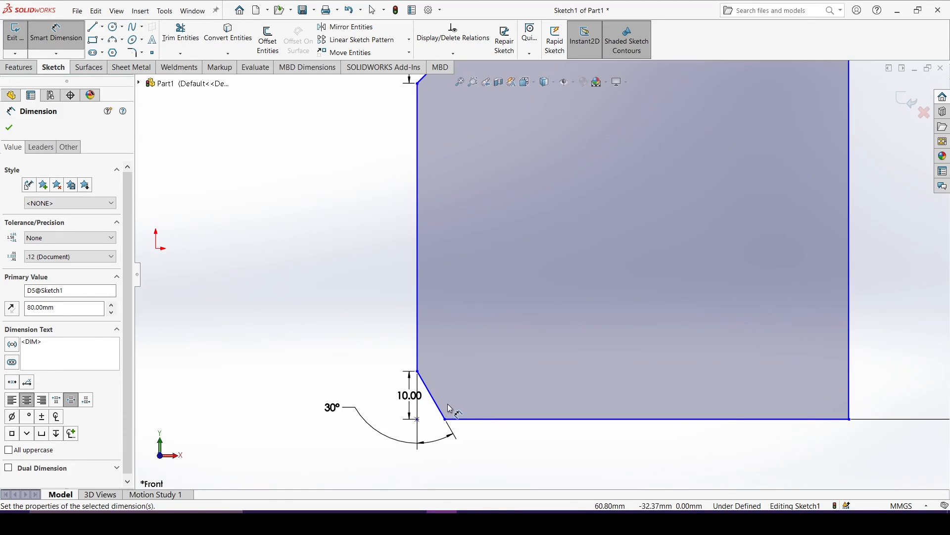
pyautogui.click(10, 129)
# - Sketch a center-point circle of about 43.6 mm radius beside the rectangle, on the other side of the origin
pyautogui.scroll(4, 372, 194)
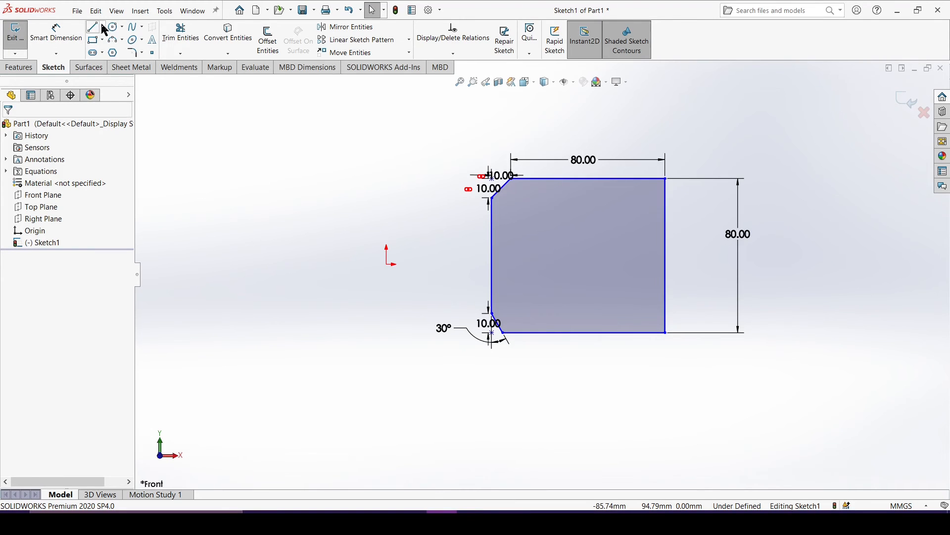
pyautogui.click(113, 27)
pyautogui.click(281, 217)
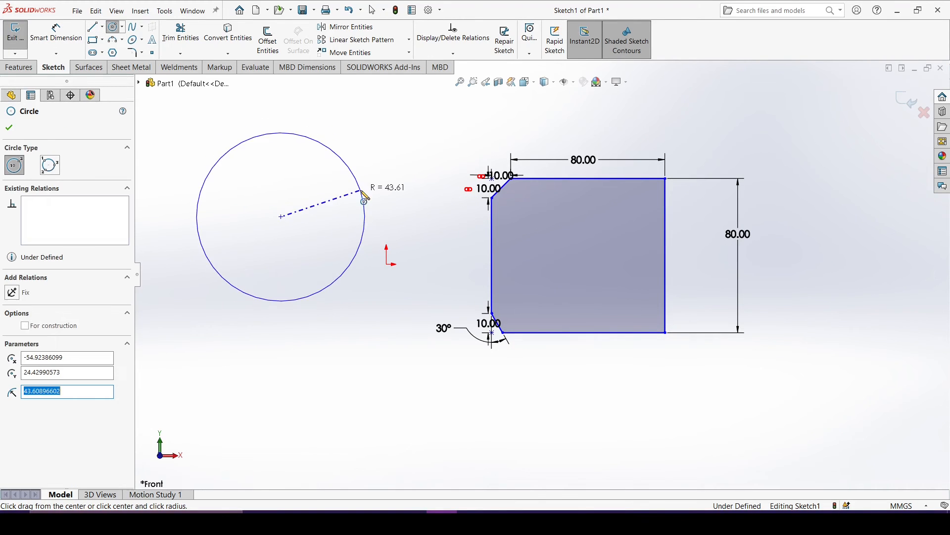
pyautogui.click(361, 191)
pyautogui.click(8, 129)
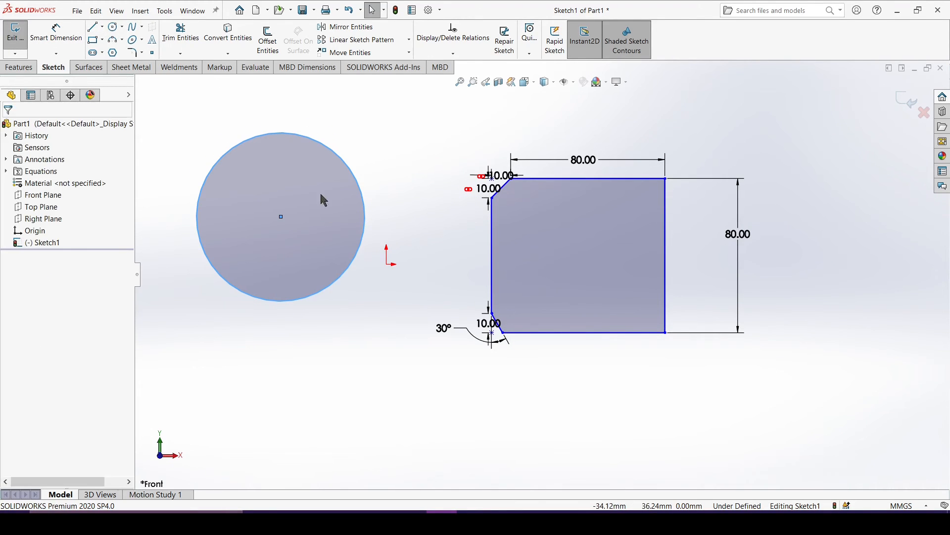
# - Dimension the circle's diameter with Smart Dimension and set it to 50 mm
pyautogui.click(56, 32)
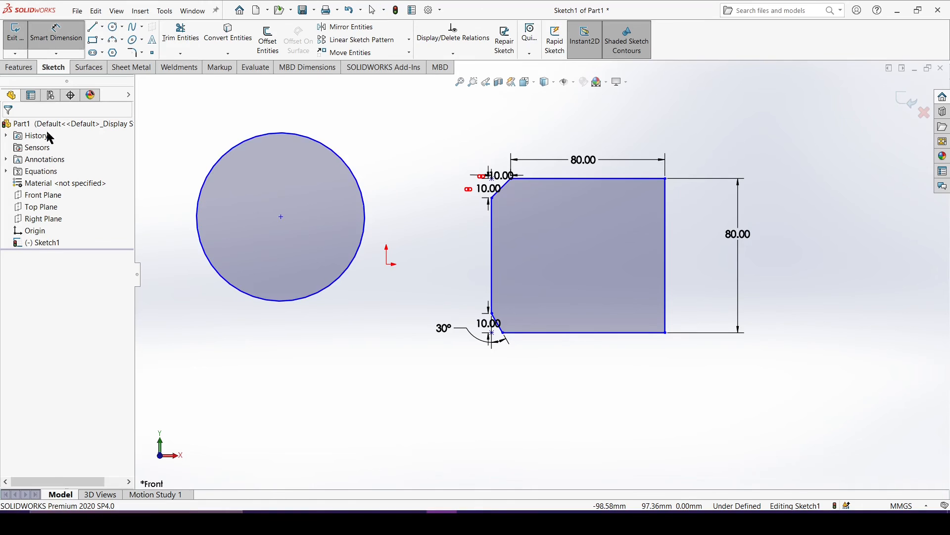
pyautogui.click(352, 170)
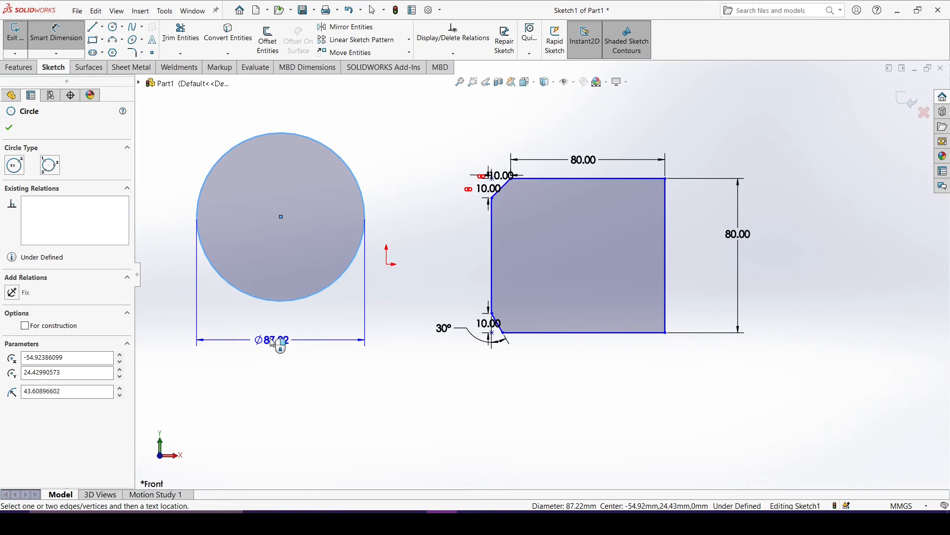
pyautogui.click(286, 345)
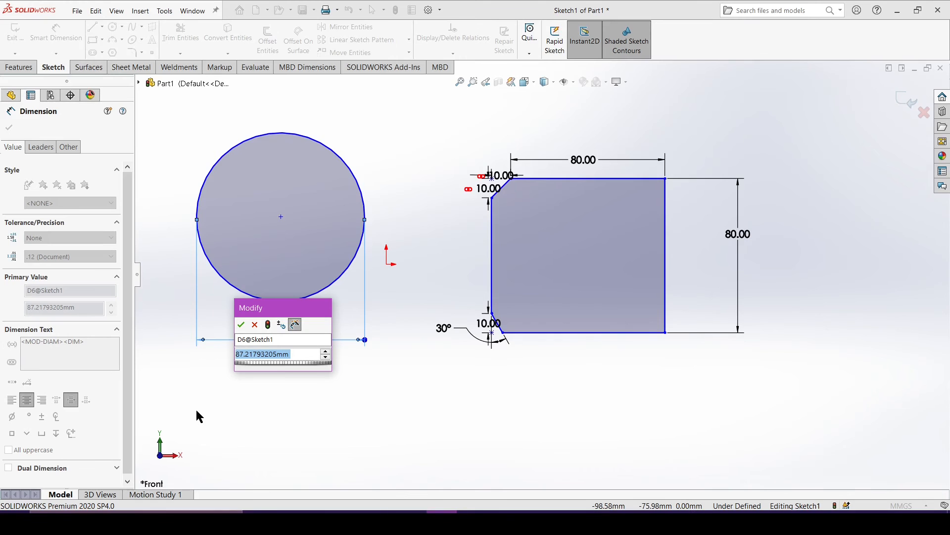
pyautogui.write('50')
pyautogui.press('Return')
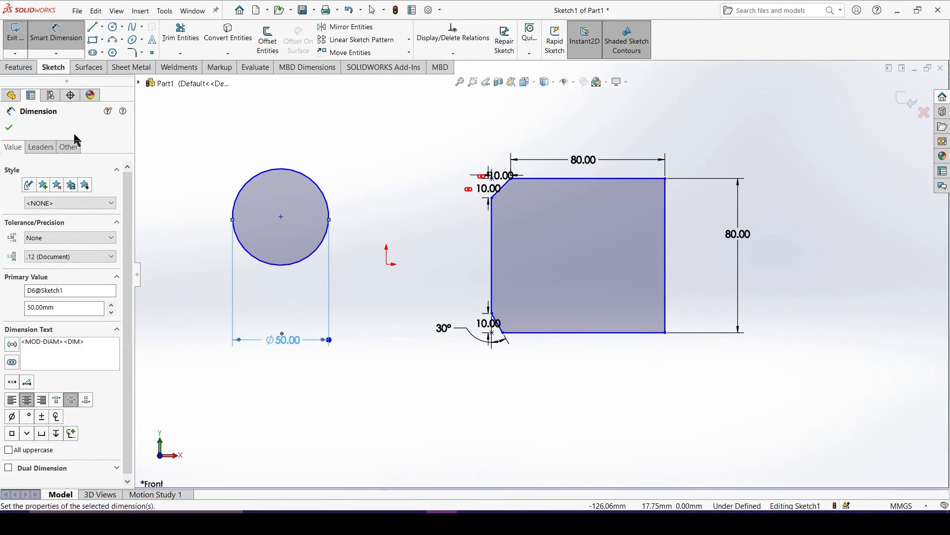
pyautogui.click(9, 127)
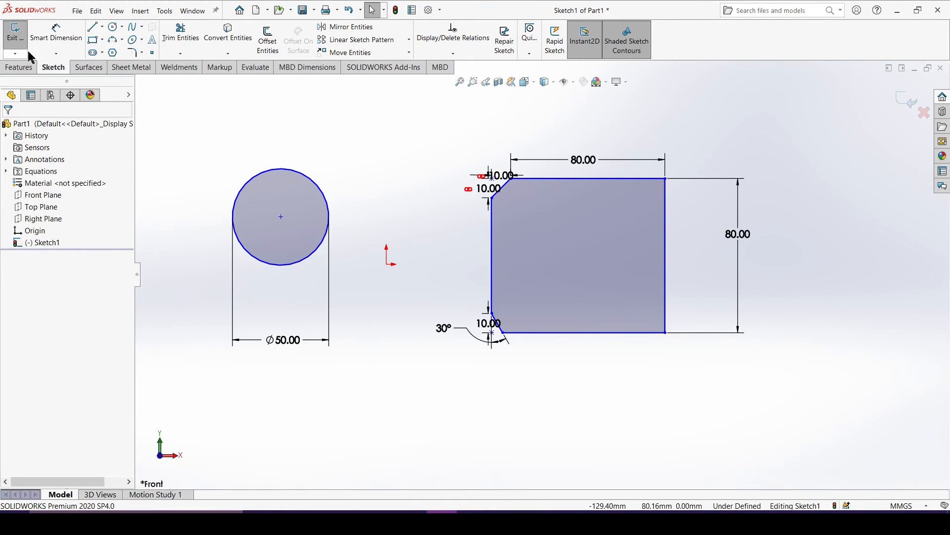
# - Sketch a sloped line above the circle and a connected horizontal line about 38 mm long, forming an angle of about 37 degrees
pyautogui.click(92, 26)
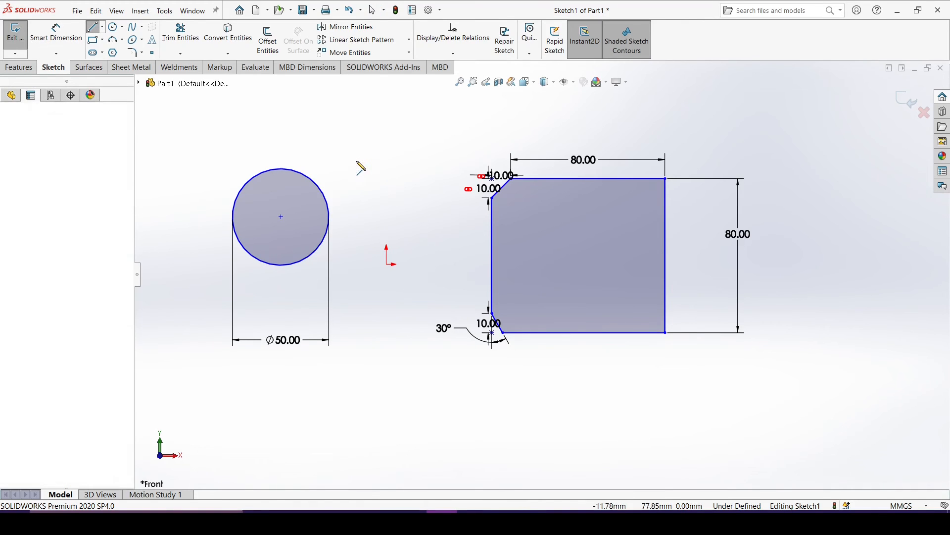
pyautogui.click(364, 113)
pyautogui.click(323, 144)
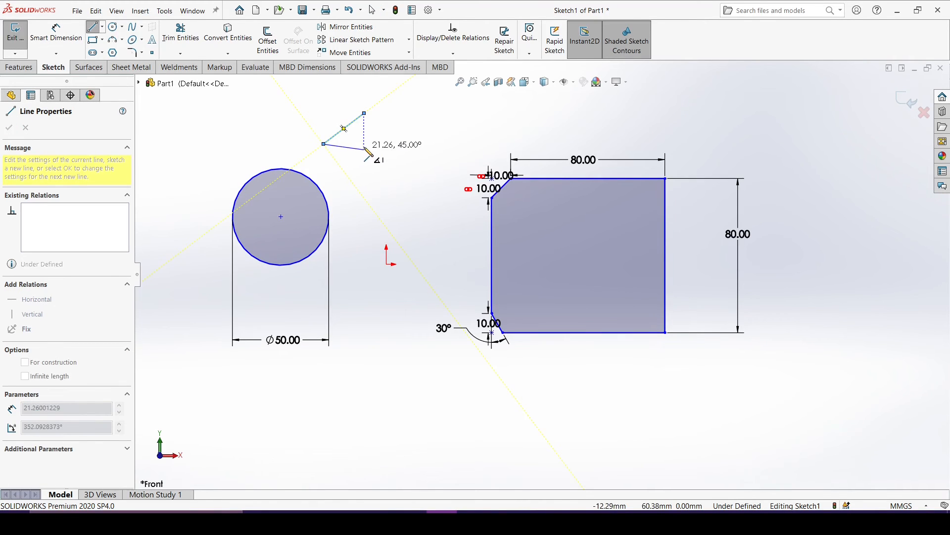
pyautogui.click(397, 144)
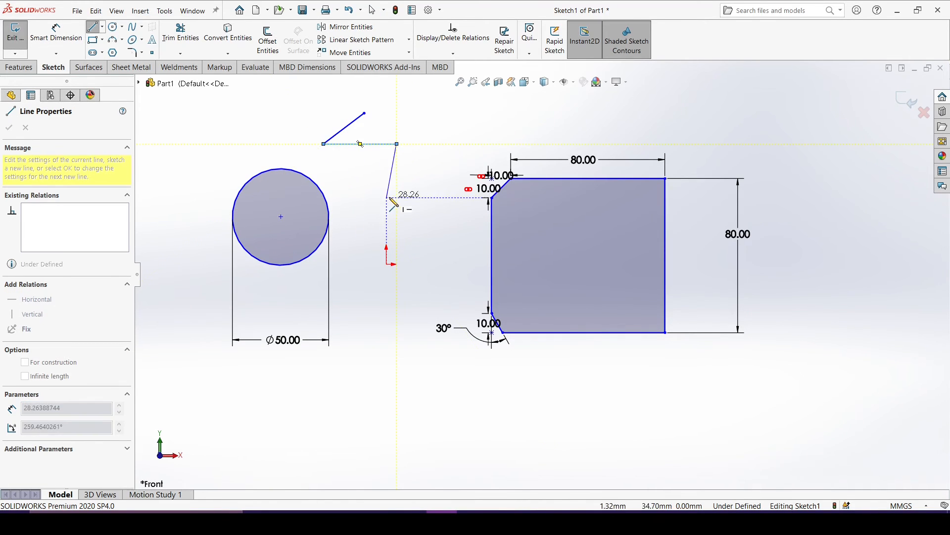
pyautogui.press('Escape')
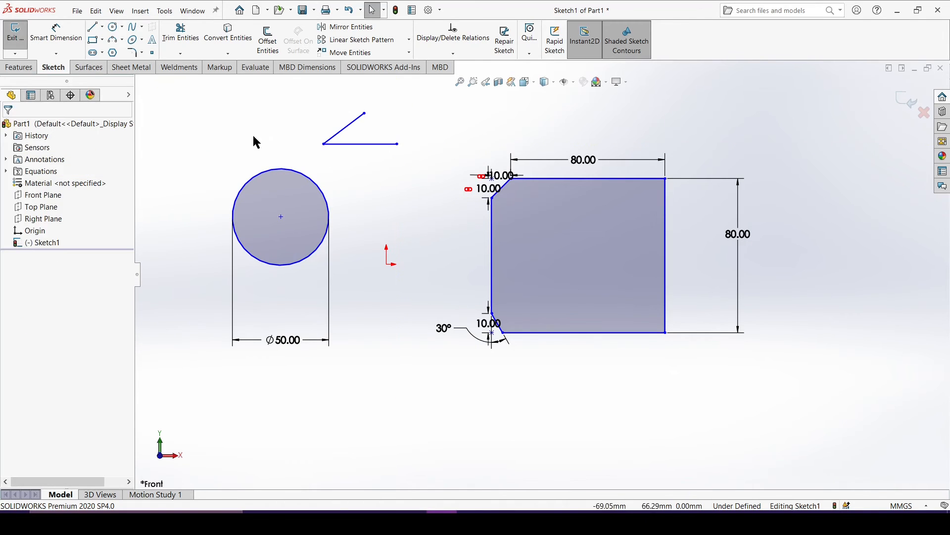
# - Dimension the angle between the sloped and horizontal lines, set it to 42 degrees, and shift the dimension slightly outward
pyautogui.scroll(-3, 366, 124)
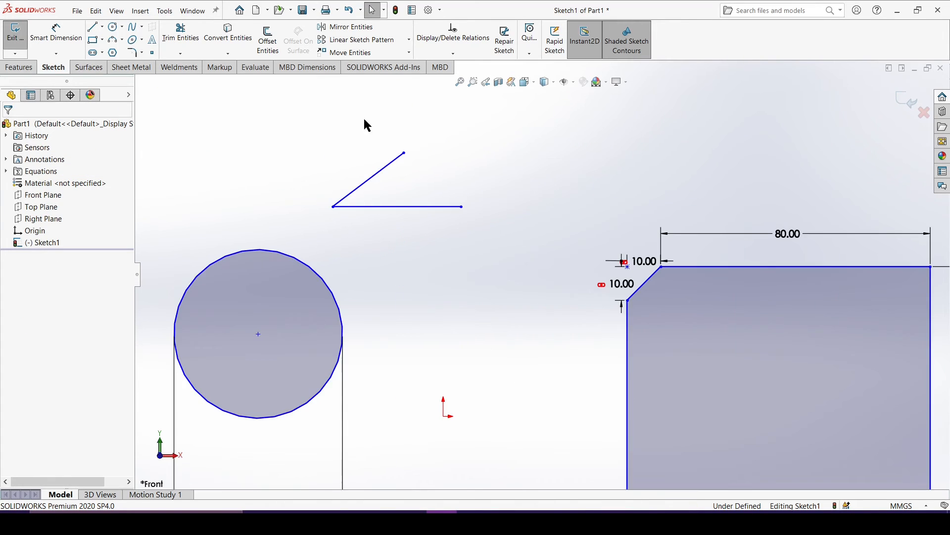
pyautogui.click(59, 36)
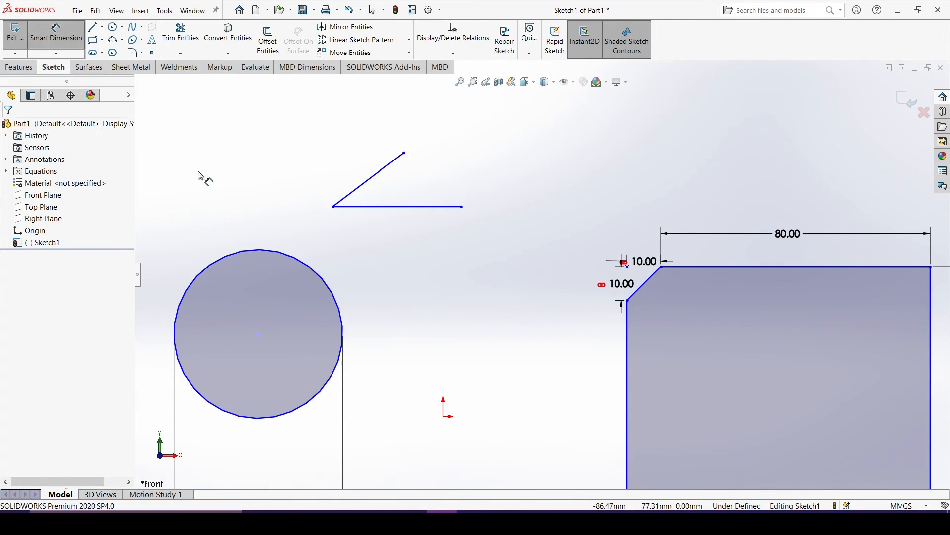
pyautogui.click(369, 184)
pyautogui.click(396, 207)
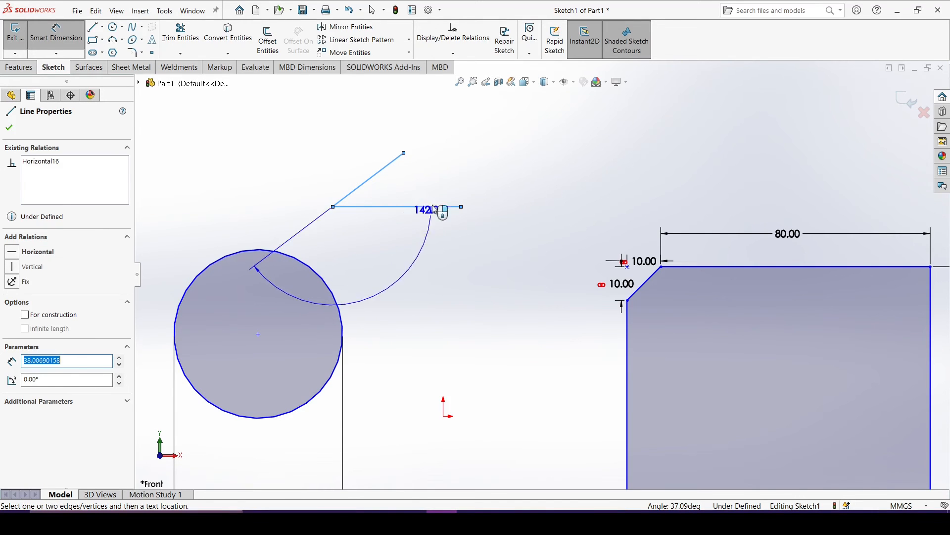
pyautogui.click(435, 187)
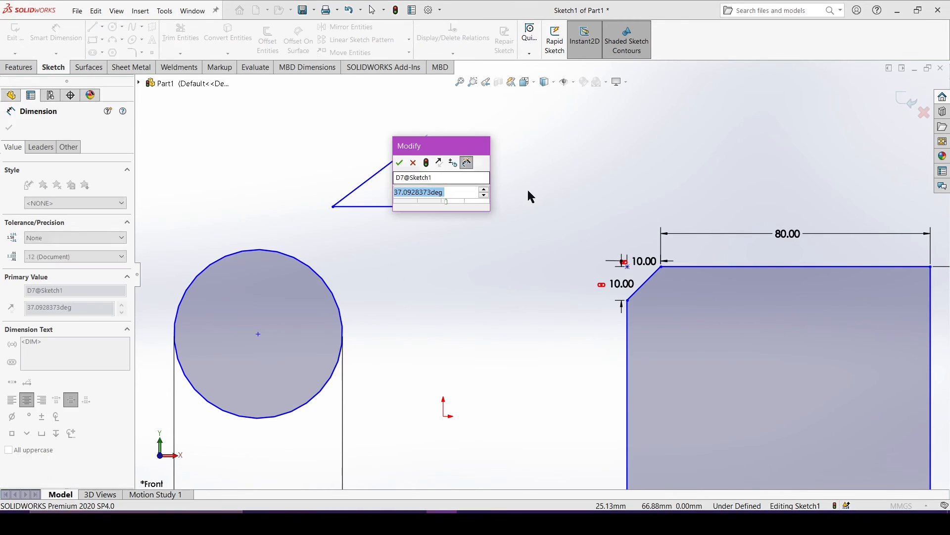
pyautogui.write('42')
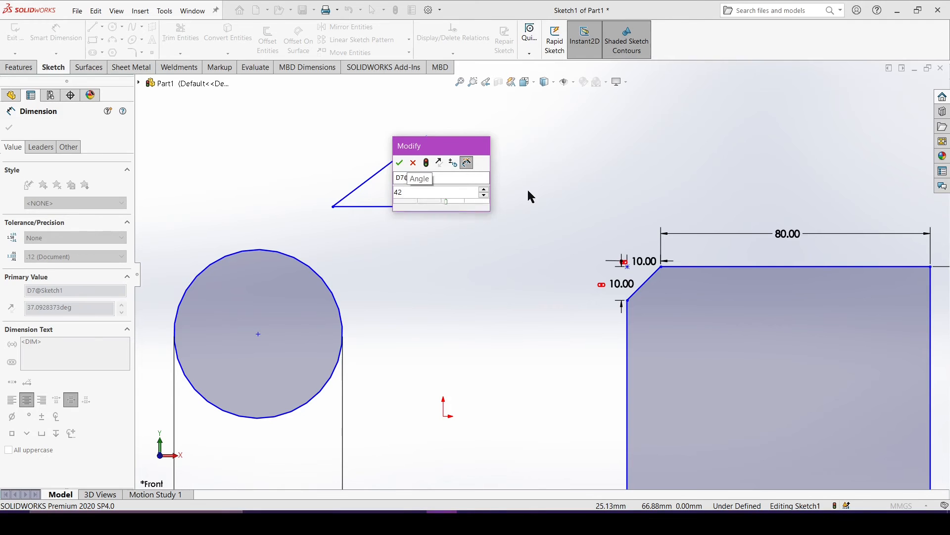
pyautogui.press('Return')
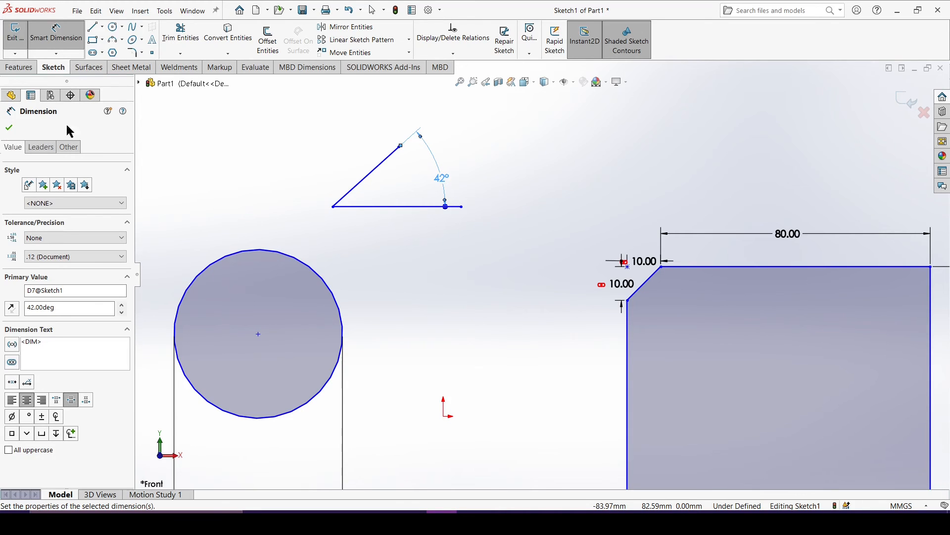
pyautogui.moveTo(445, 187); pyautogui.dragTo(457, 179)
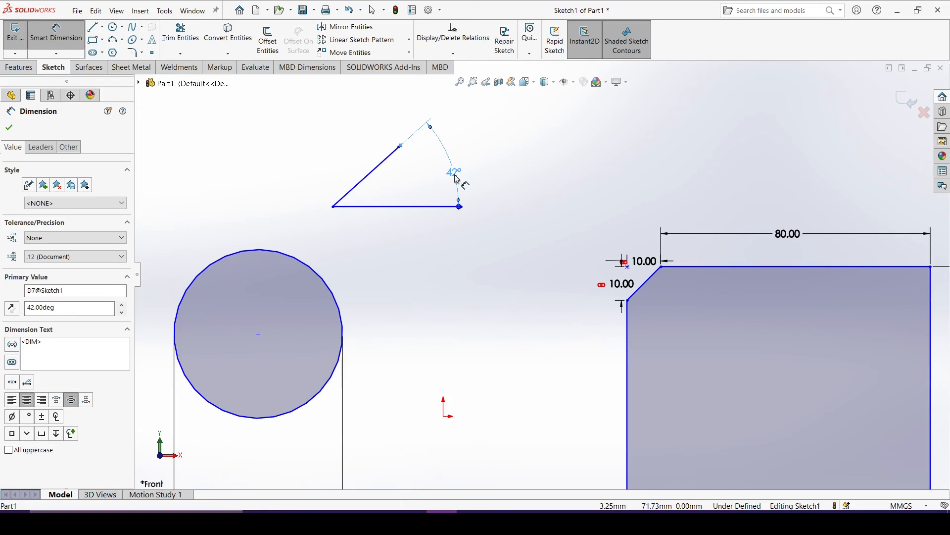
pyautogui.press('Escape')
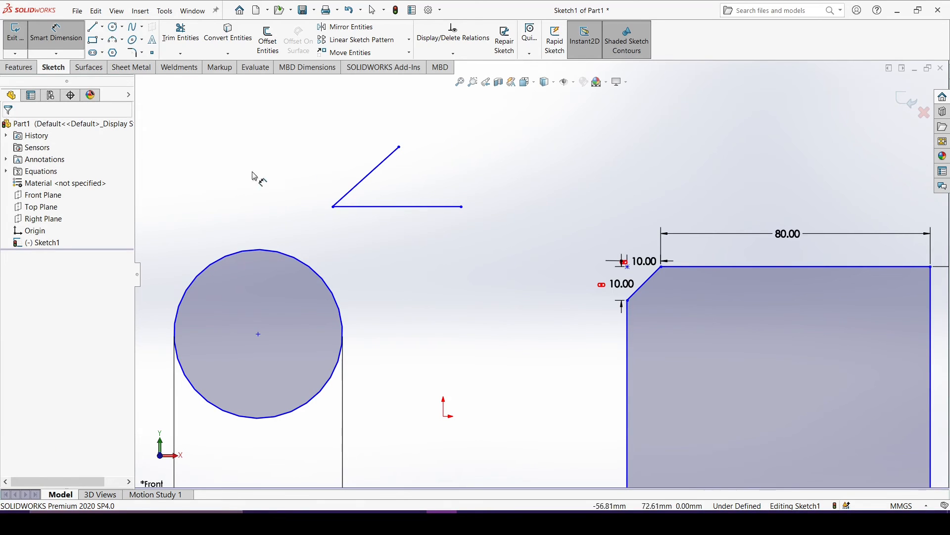
# - Place the angular dimension between the two lines again, accept 42 degrees, and finish Smart Dimension
pyautogui.click(396, 155)
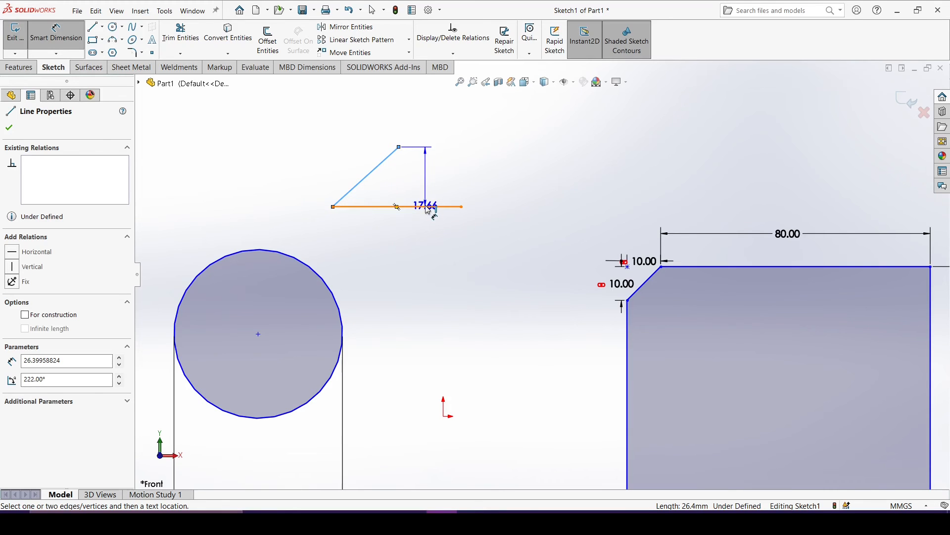
pyautogui.click(424, 207)
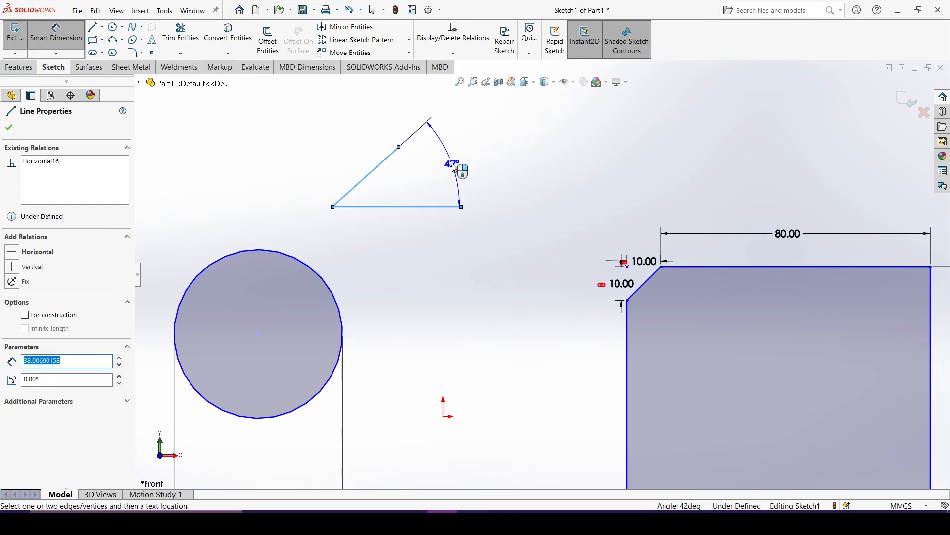
pyautogui.click(454, 167)
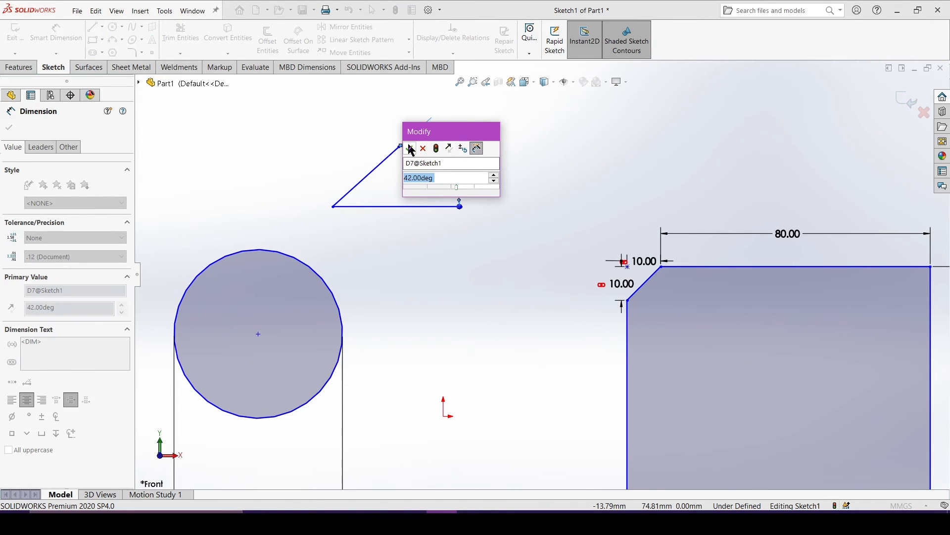
pyautogui.click(409, 148)
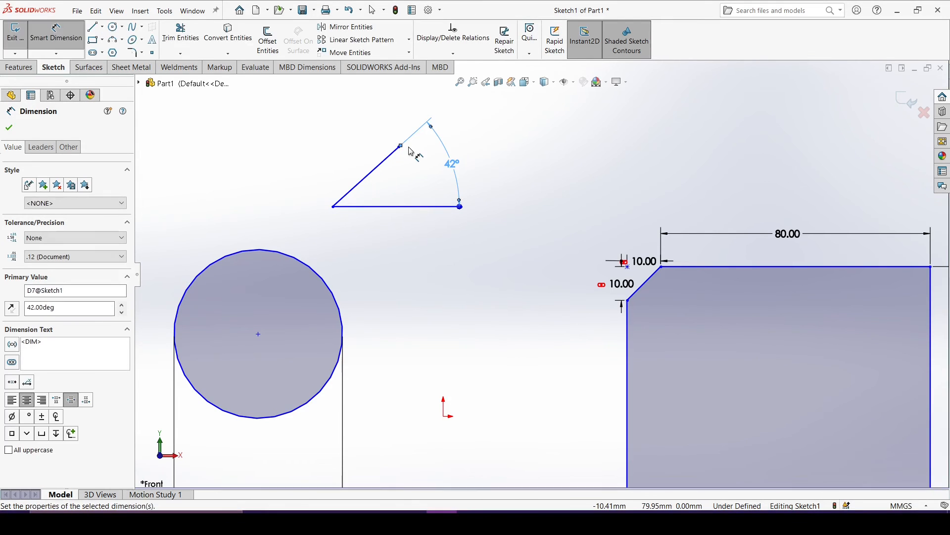
pyautogui.click(4, 130)
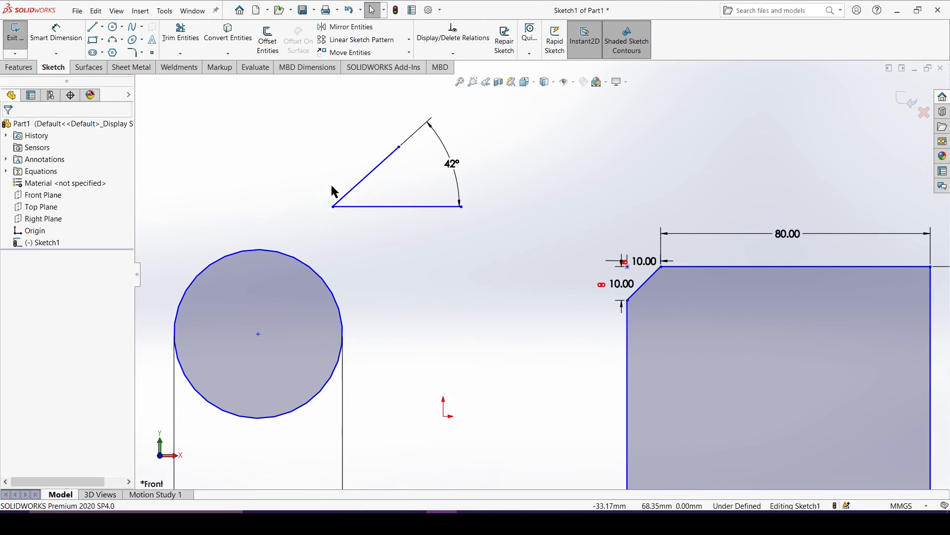
# - Select all the entities and dimensions in the sketch and delete them
pyautogui.press('f')
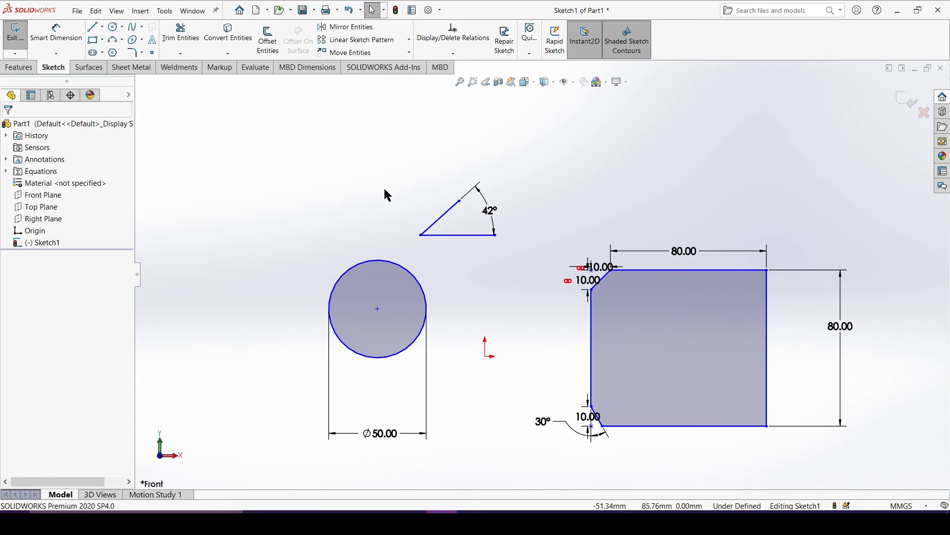
pyautogui.hotkey('ctrl', 'a')
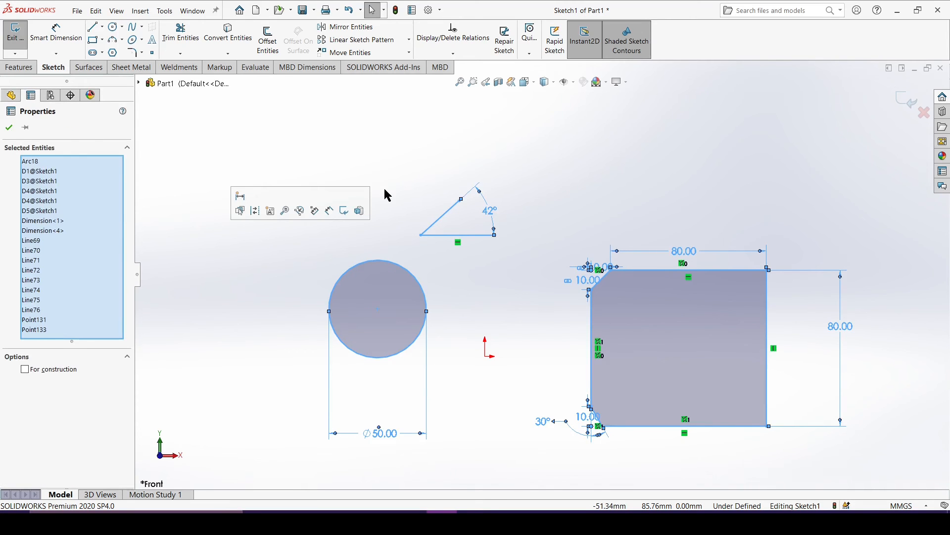
pyautogui.press('Delete')
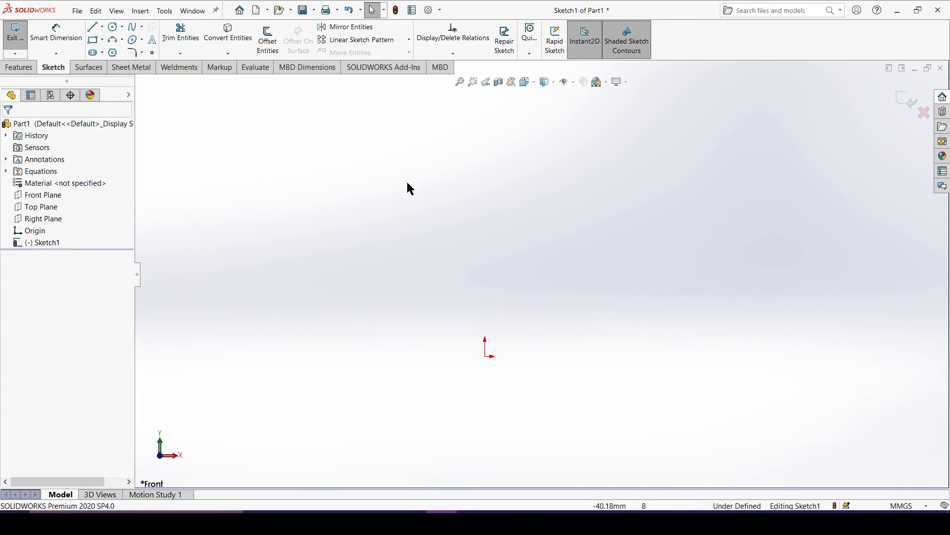
# - Sketch a corner rectangle from the origin, about 42 mm wide and 40 mm high, and finish the Rectangle tool
pyautogui.scroll(-2, 536, 348)
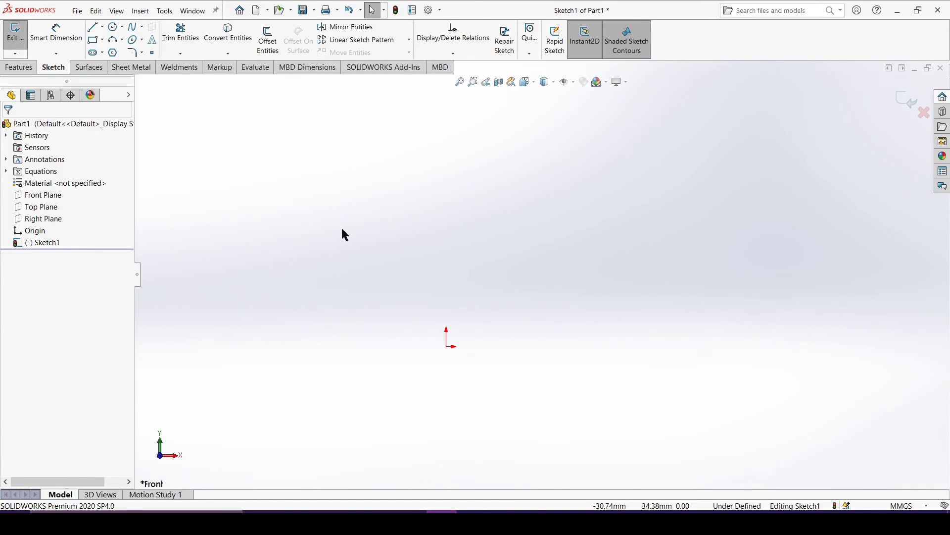
pyautogui.moveTo(345, 235); pyautogui.dragTo(348, 312, button='right')
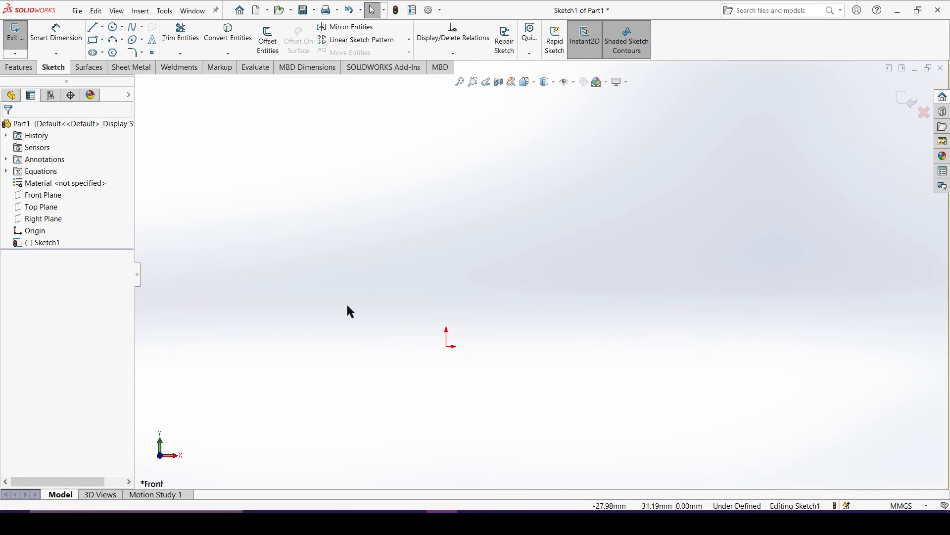
pyautogui.click(446, 346)
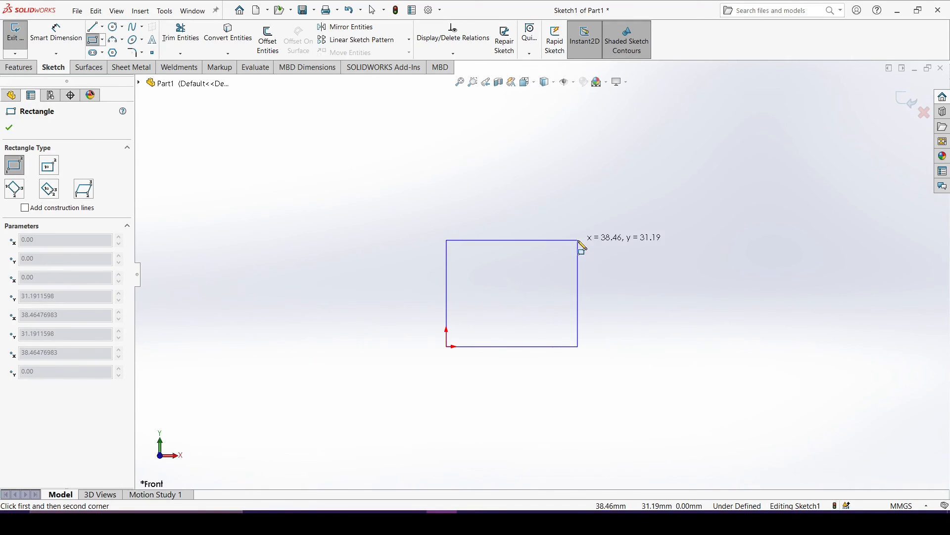
pyautogui.click(590, 210)
pyautogui.rightClick(309, 236)
pyautogui.click(324, 241)
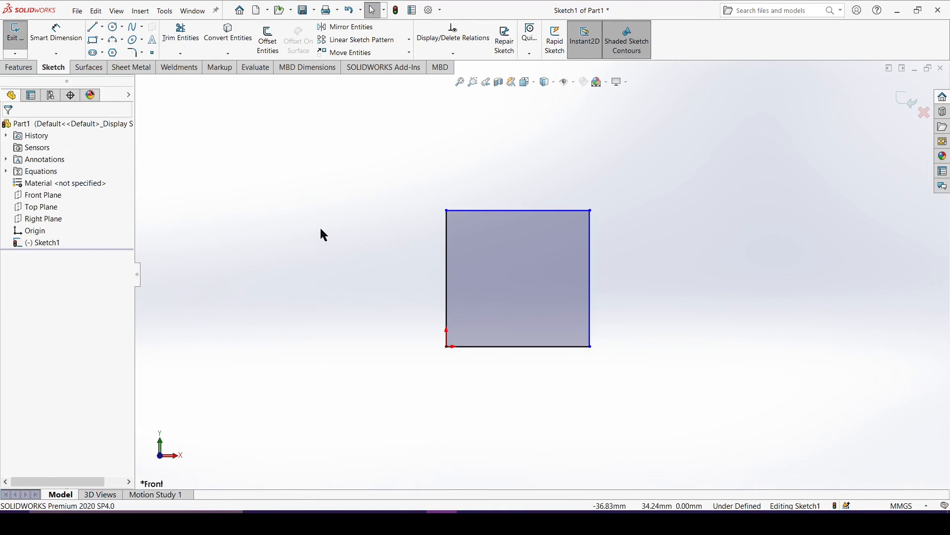
# - Dimension the rectangle's bottom edge with Smart Dimension, placing it below the edge, and set it to 40 mm
pyautogui.click(56, 33)
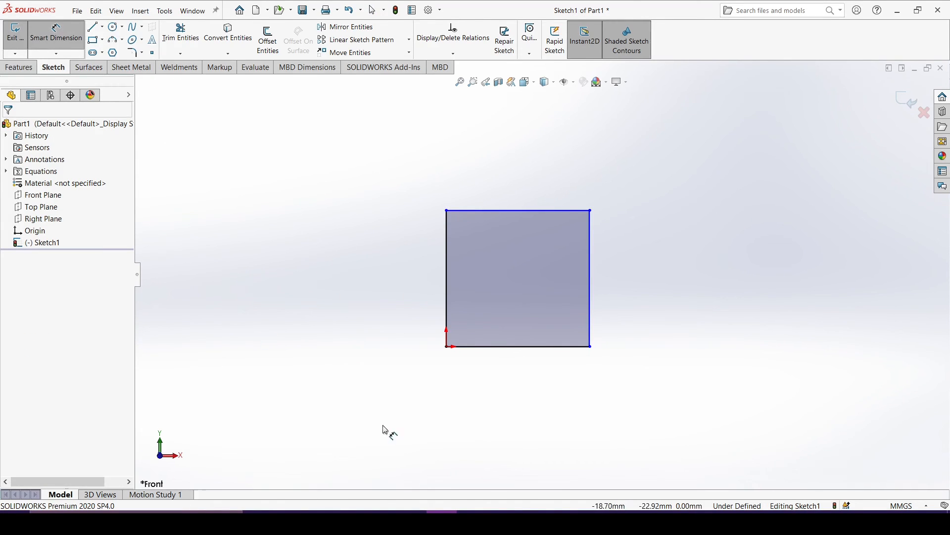
pyautogui.click(543, 347)
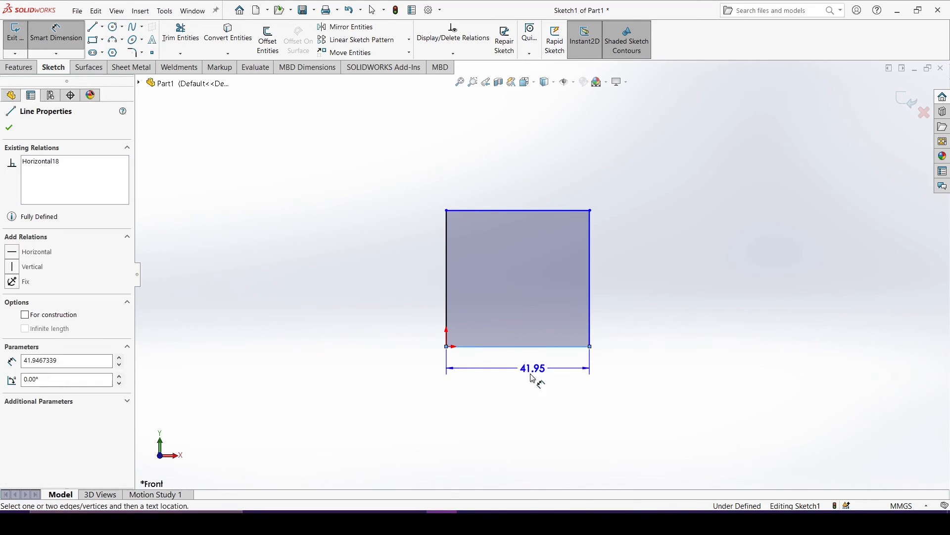
pyautogui.click(526, 399)
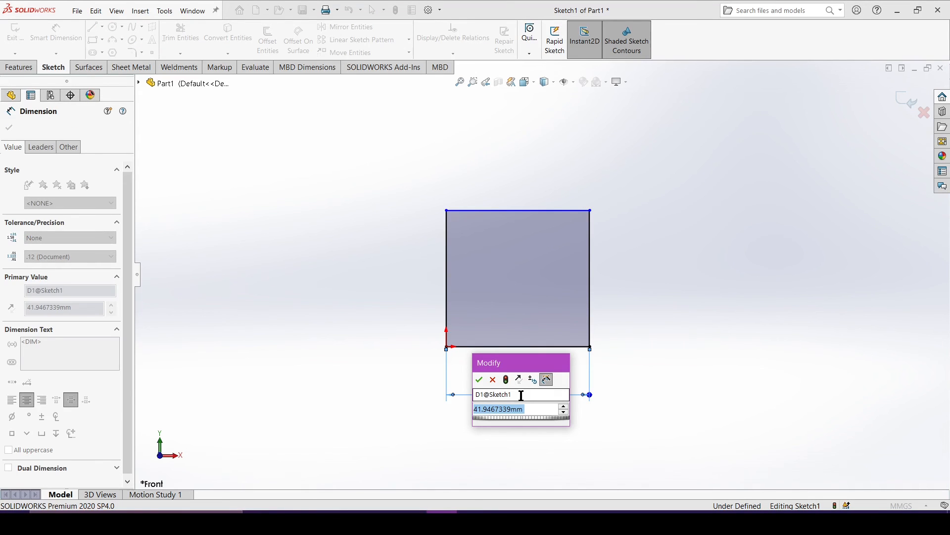
pyautogui.write('40')
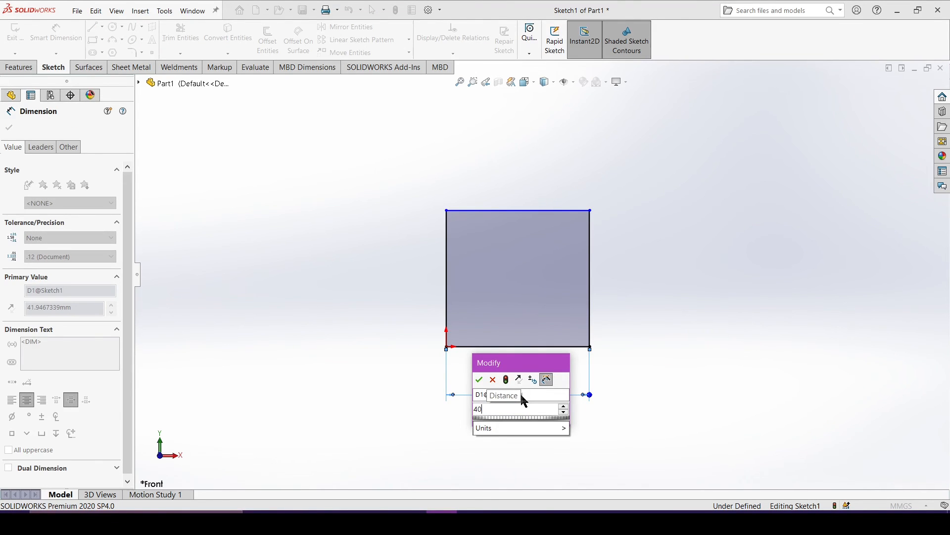
pyautogui.press('Return')
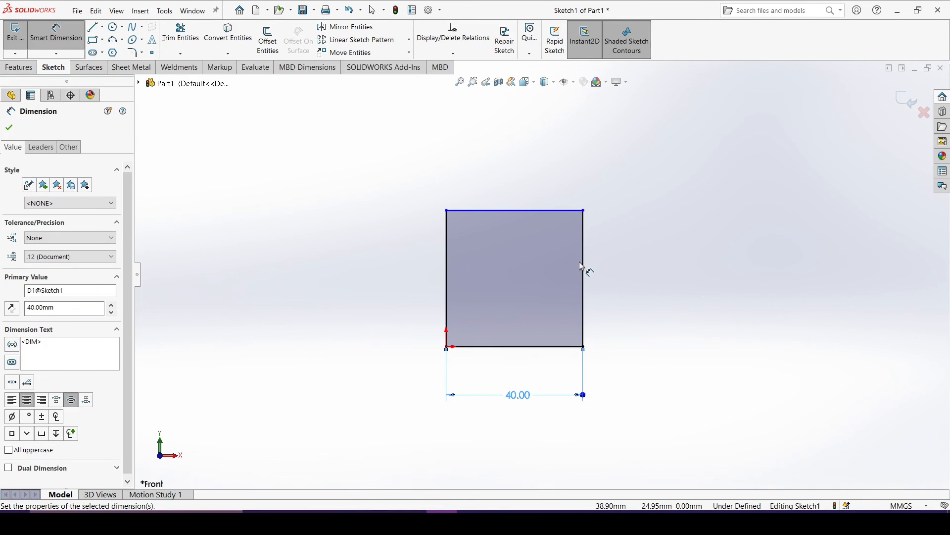
# - Dimension the rectangle's right edge, set it to 40 mm, and finish Smart Dimension
pyautogui.click(585, 267)
pyautogui.click(644, 270)
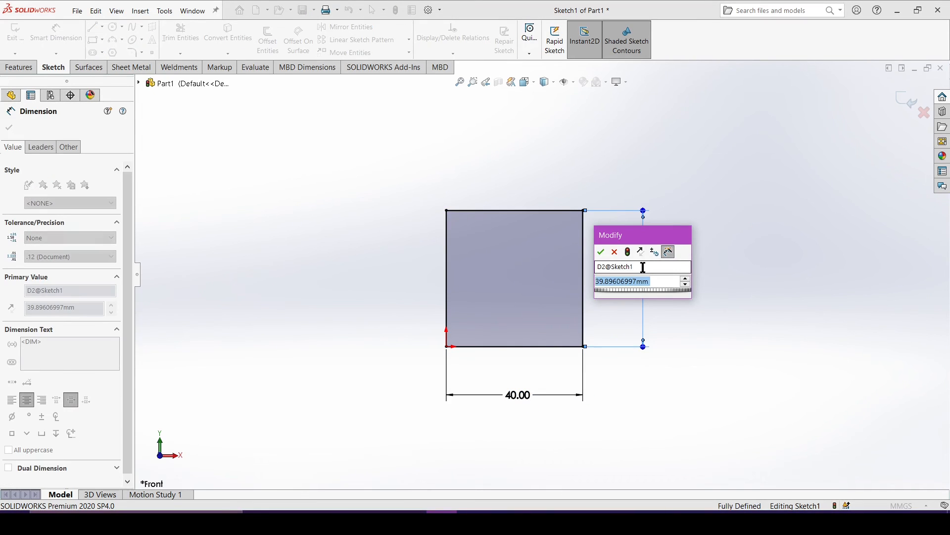
pyautogui.write('40')
pyautogui.press('Return')
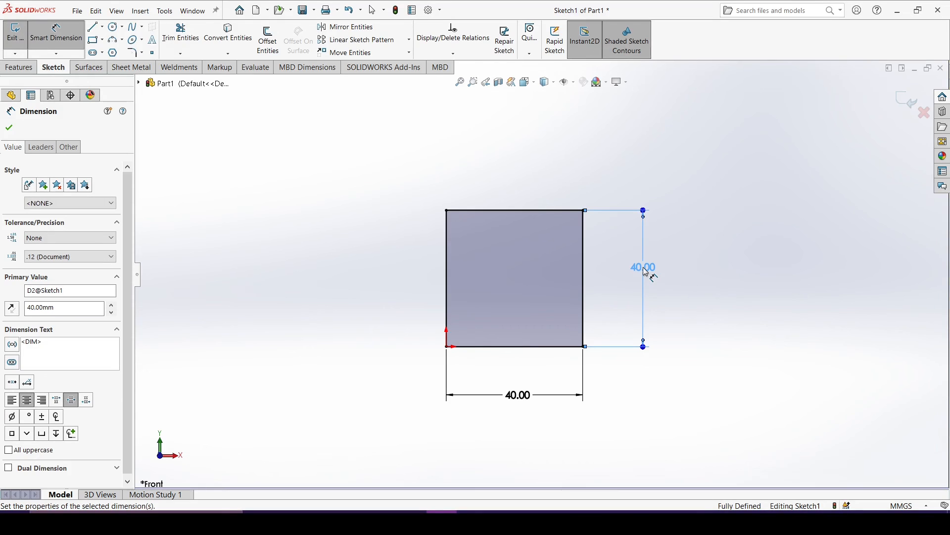
pyautogui.press('Escape')
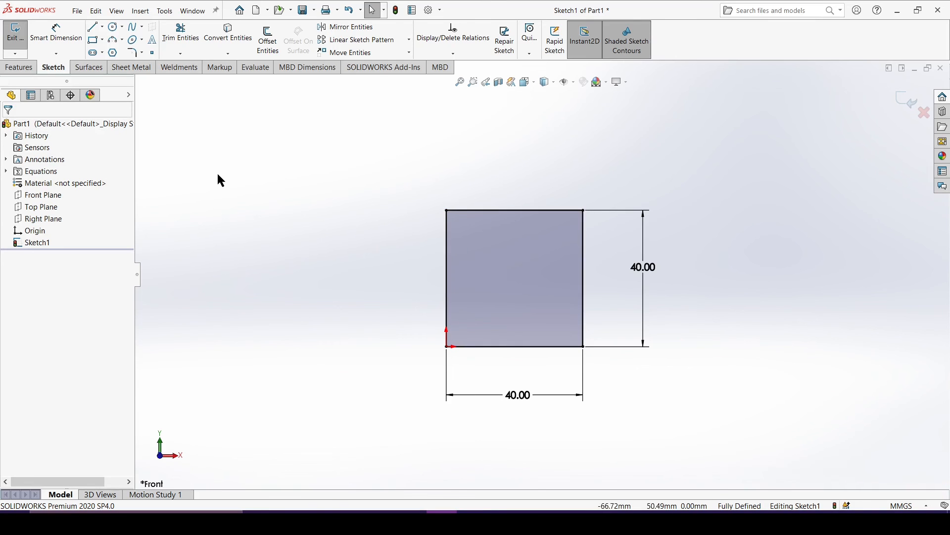
# - Sketch a second, free-standing corner rectangle about 25 mm high to the left of the 40 mm square, and finish the Rectangle tool
pyautogui.click(95, 43)
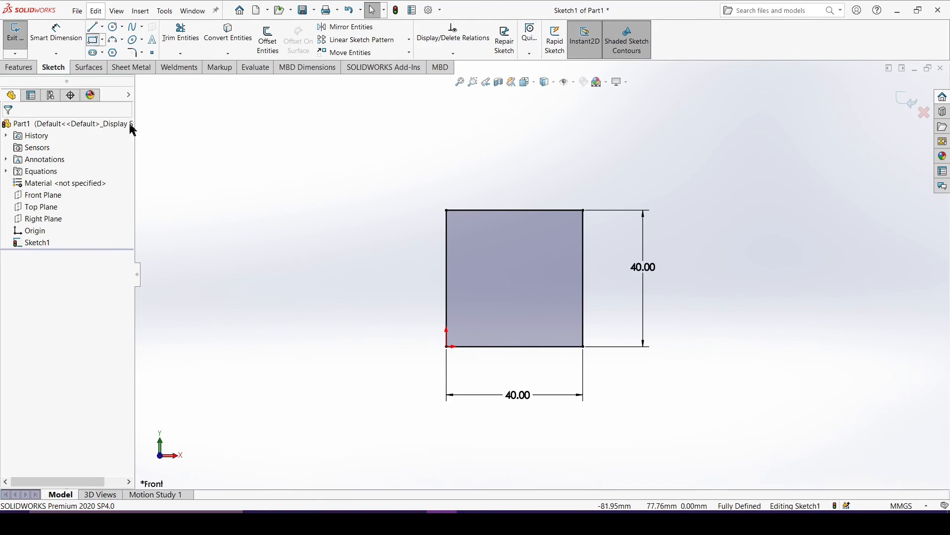
pyautogui.click(250, 200)
pyautogui.click(349, 285)
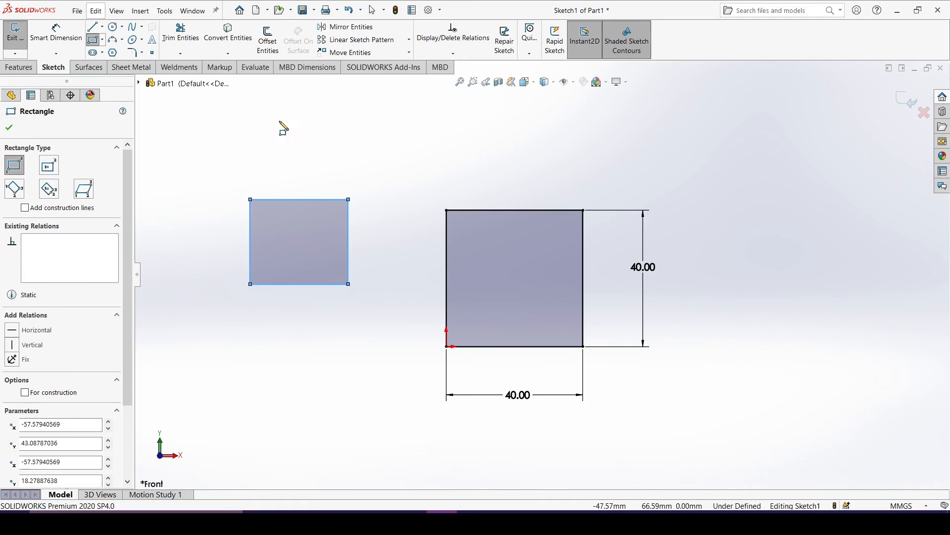
pyautogui.click(230, 130)
pyautogui.rightClick(253, 149)
pyautogui.click(274, 149)
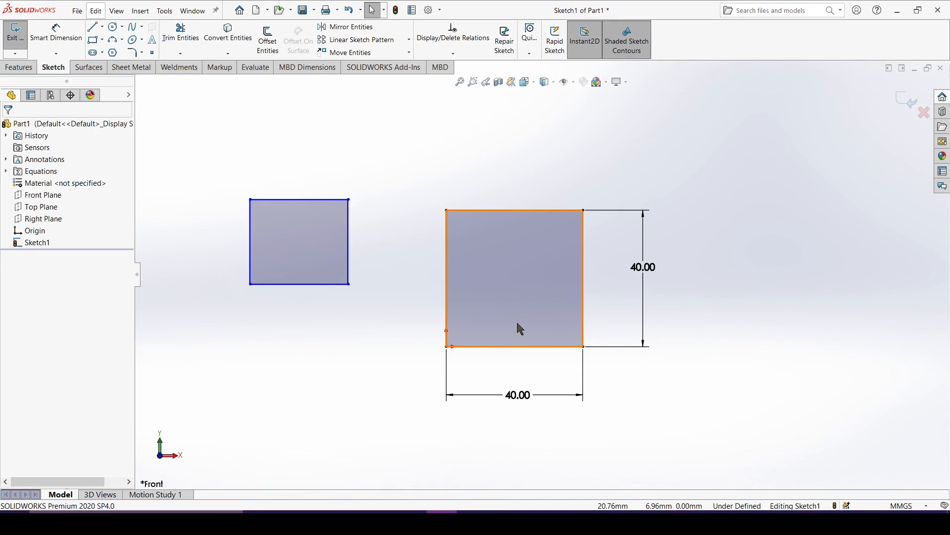
# - Reshape the undimensioned rectangle by moving its upper-right corner and each of its edges, making it about 45 mm wide
pyautogui.click(350, 200)
pyautogui.moveTo(352, 201); pyautogui.dragTo(364, 169)
pyautogui.moveTo(304, 285); pyautogui.dragTo(308, 320)
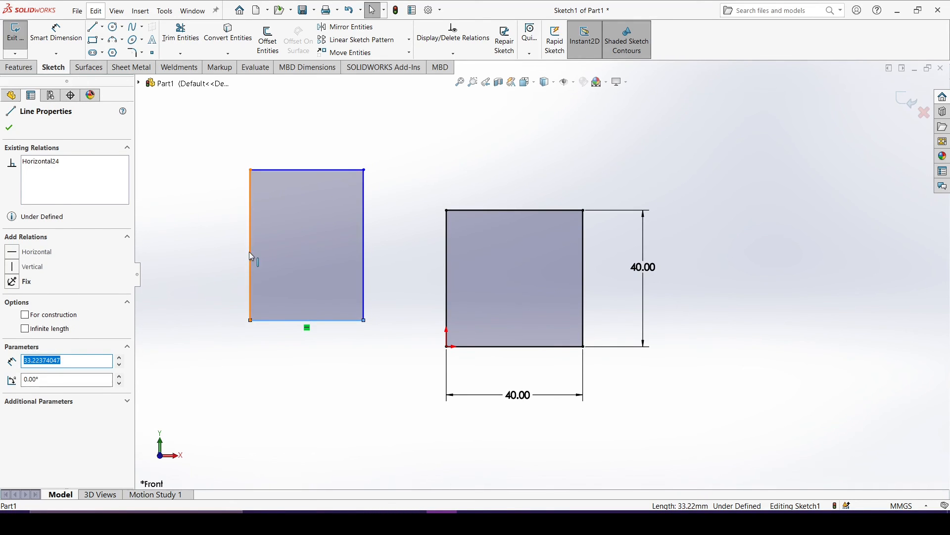
pyautogui.moveTo(250, 253); pyautogui.dragTo(226, 254)
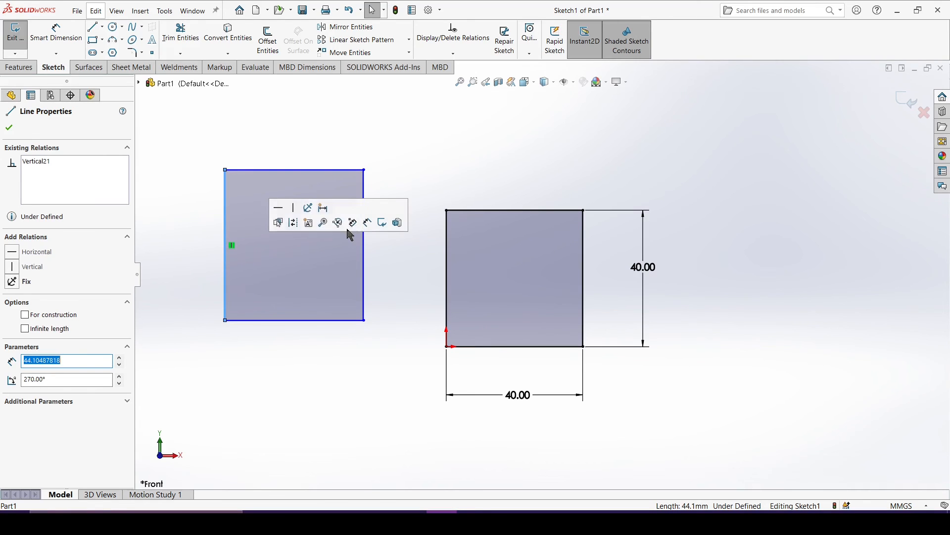
pyautogui.moveTo(368, 271); pyautogui.dragTo(378, 267)
pyautogui.moveTo(313, 171); pyautogui.dragTo(317, 191)
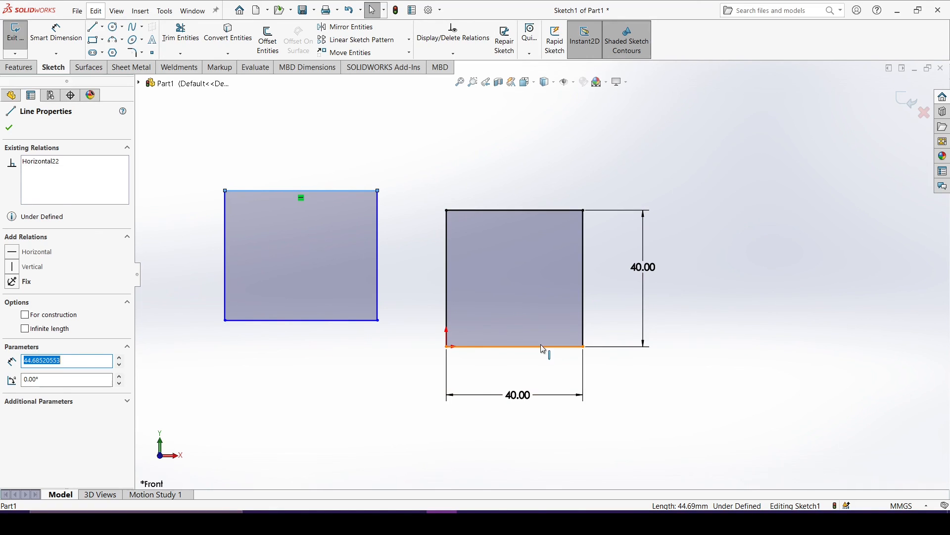
# - Move the undimensioned rectangle's lower-right corner onto the origin so it coincides with the square's corner
pyautogui.scroll(-2, 466, 351)
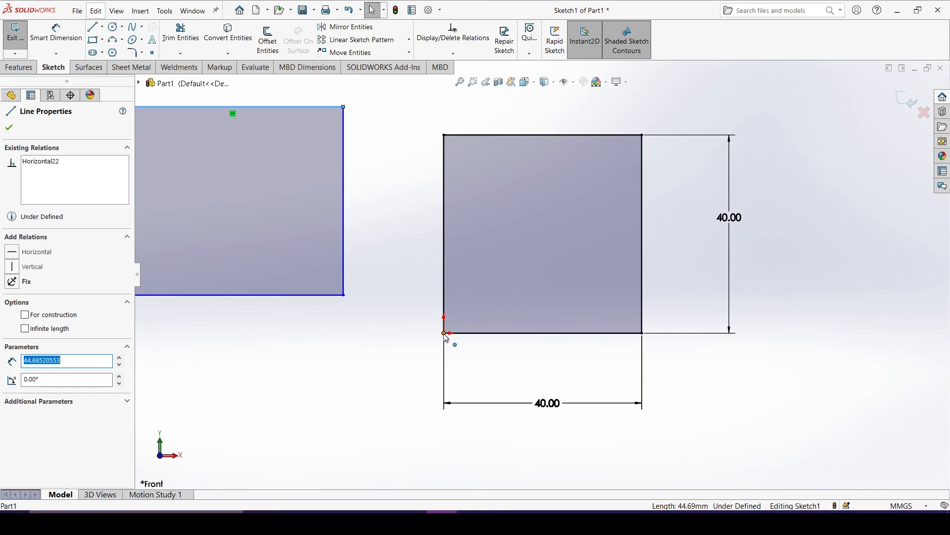
pyautogui.scroll(-5, 443, 341)
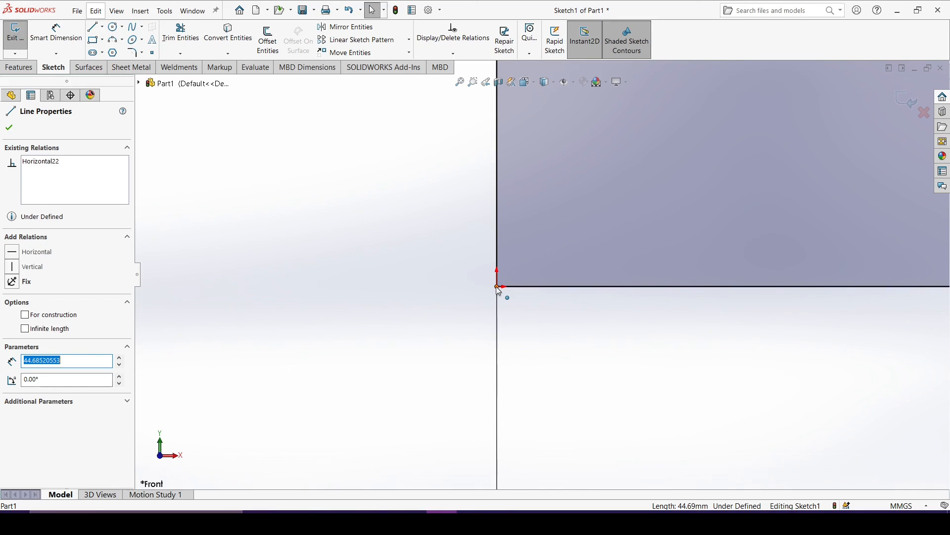
pyautogui.scroll(2, 496, 286)
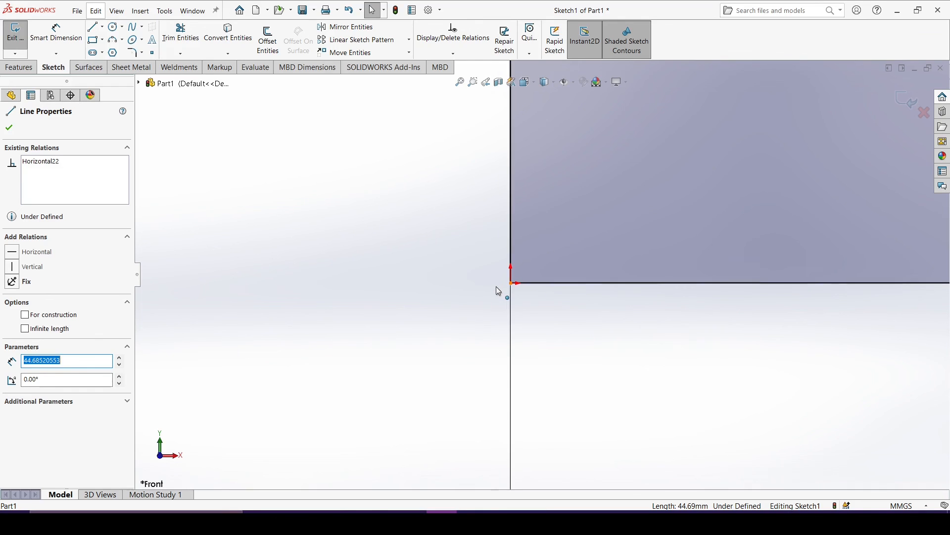
pyautogui.scroll(5, 617, 200)
pyautogui.scroll(5, 639, 204)
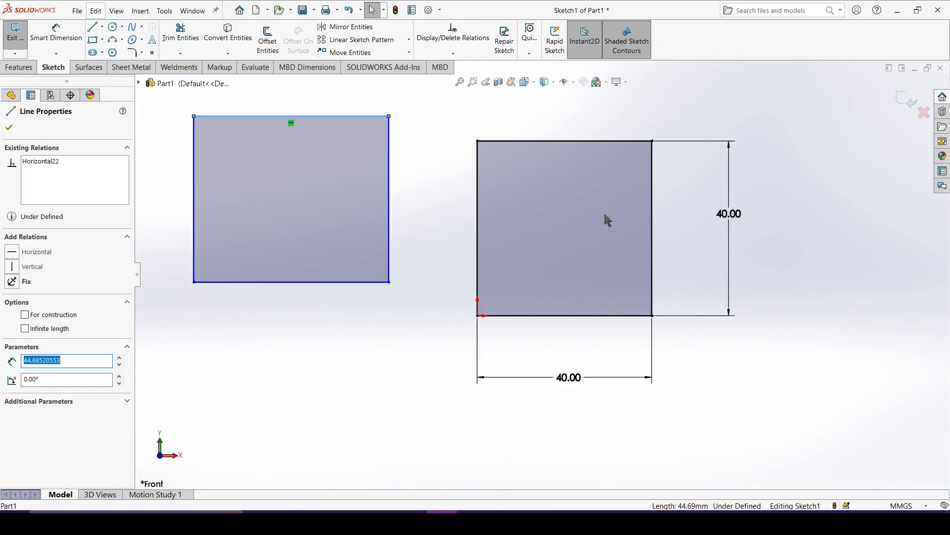
pyautogui.scroll(-3, 521, 274)
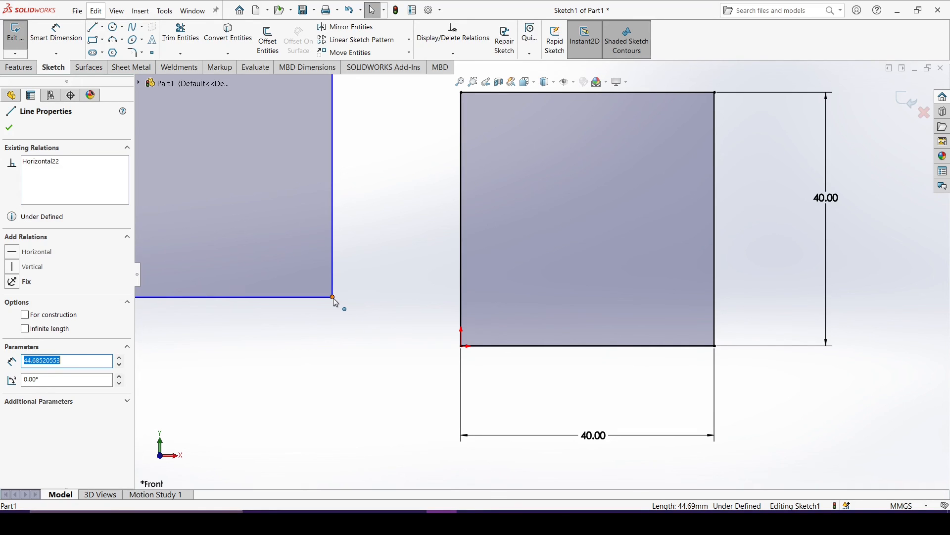
pyautogui.moveTo(334, 298)
pyautogui.mouseDown()
pyautogui.moveTo(418, 340)
pyautogui.moveTo(462, 346)
pyautogui.mouseUp()
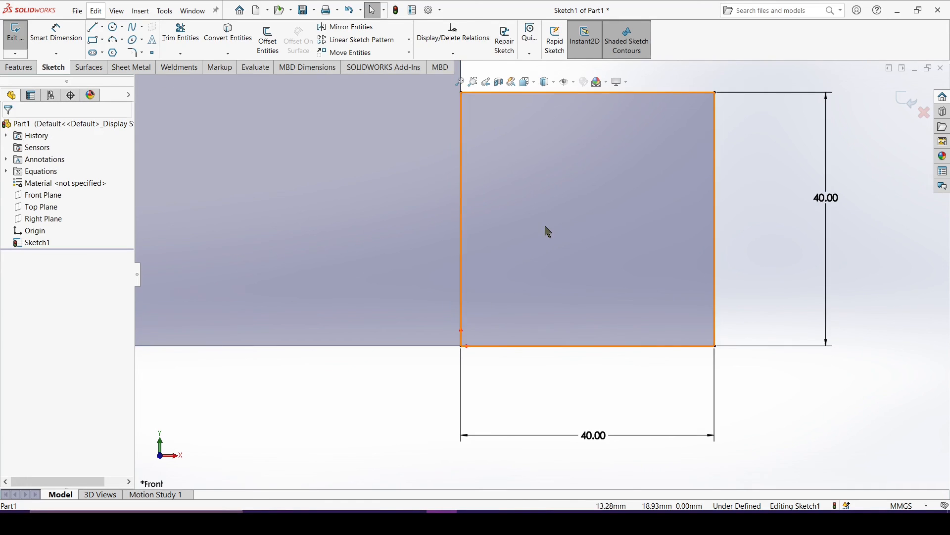
# - Examine the shared vertical edge and the upper corners where the two rectangles meet
pyautogui.scroll(3, 541, 273)
pyautogui.scroll(-4, 512, 174)
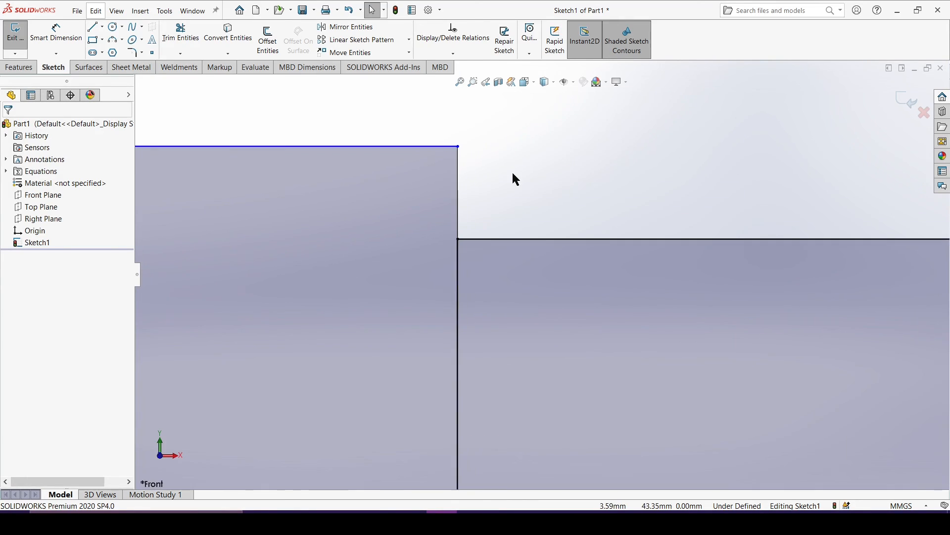
pyautogui.scroll(5, 501, 291)
pyautogui.scroll(-4, 542, 285)
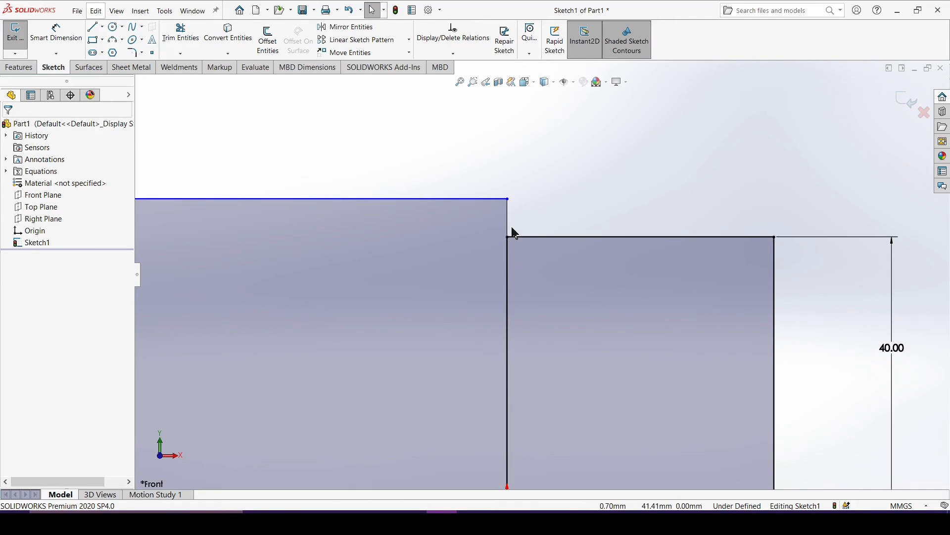
pyautogui.scroll(-4, 512, 225)
pyautogui.scroll(4, 512, 225)
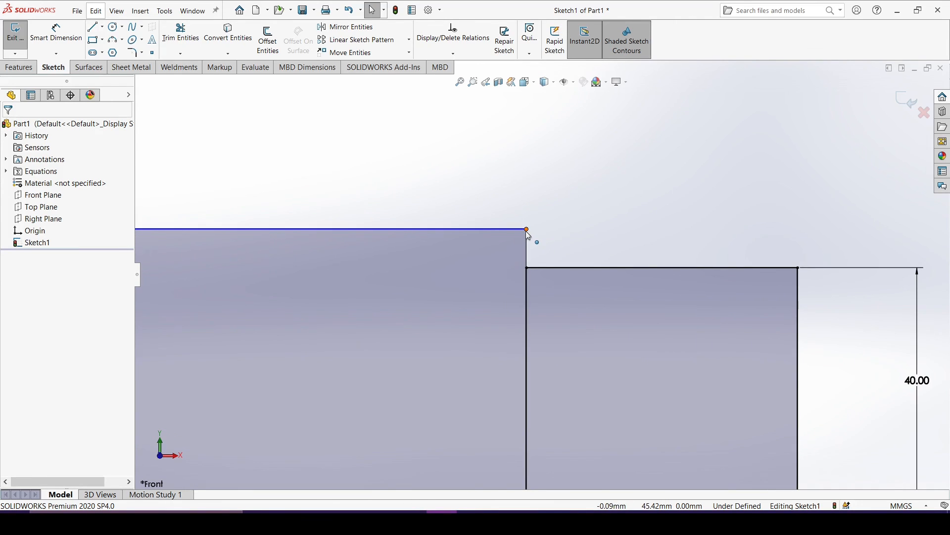
pyautogui.scroll(5, 526, 229)
pyautogui.scroll(-1, 556, 344)
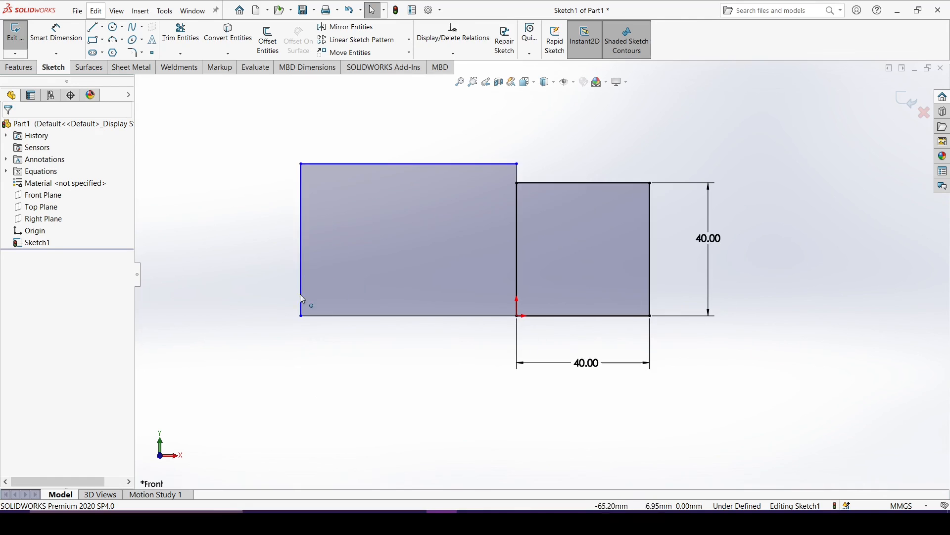
# - Inspect the relations on the undimensioned rectangle's bottom line and its corner at the origin
pyautogui.click(347, 315)
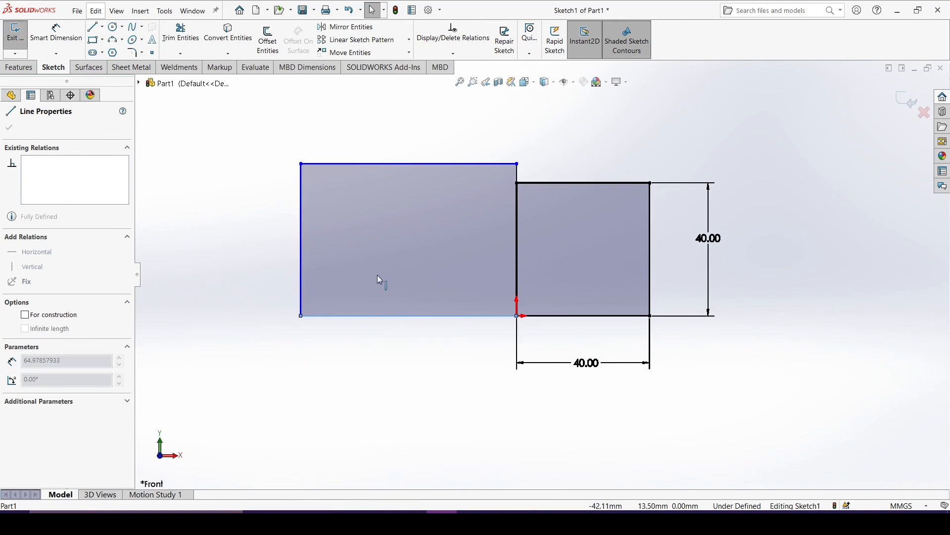
pyautogui.scroll(-4, 398, 336)
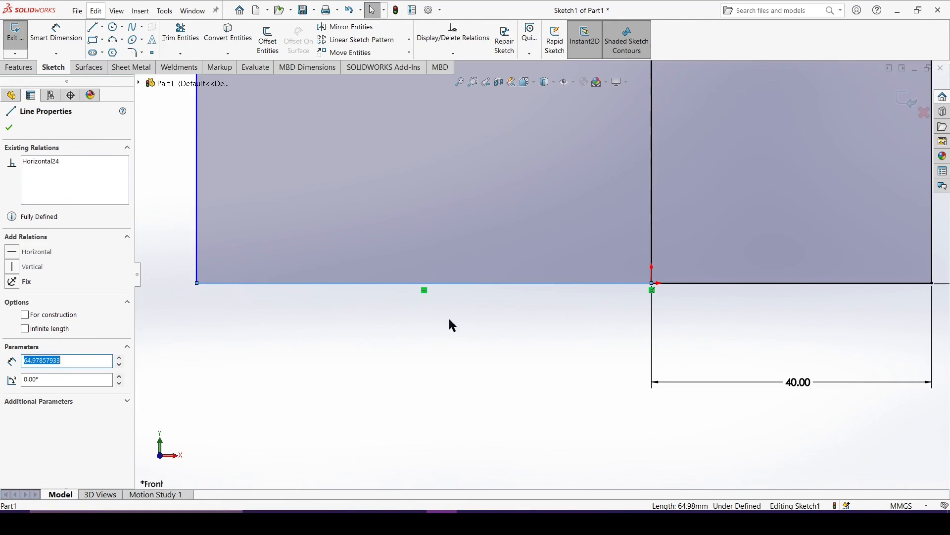
pyautogui.click(585, 320)
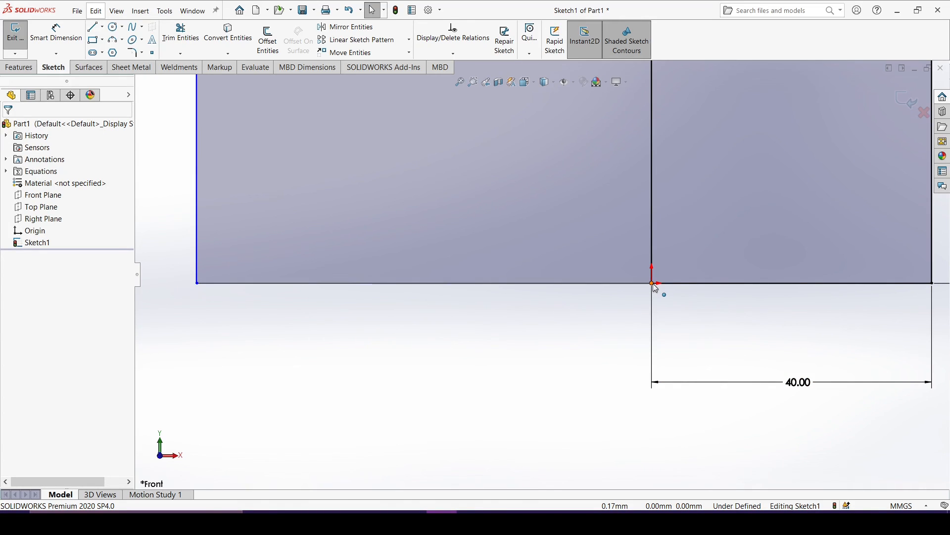
pyautogui.scroll(8, 653, 284)
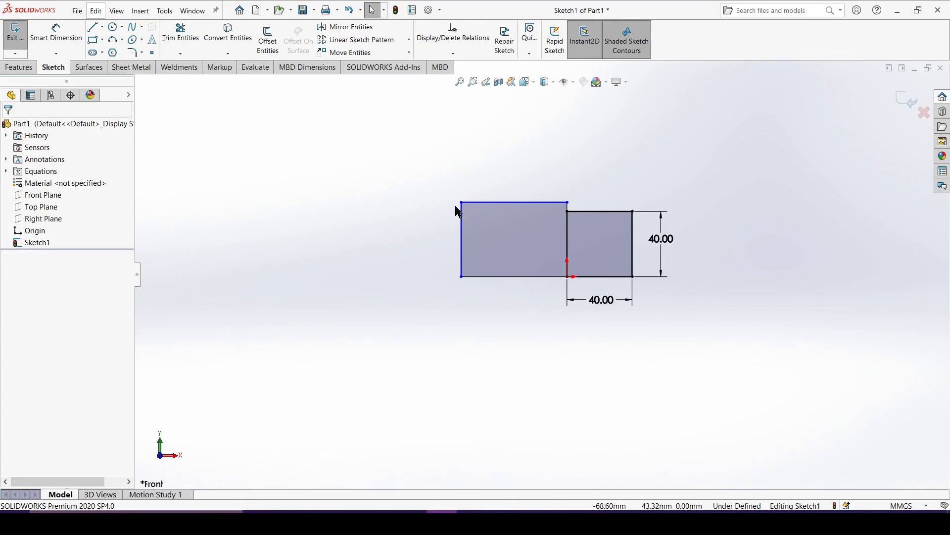
# - Stretch the undimensioned rectangle by its upper-left corner to about 137 mm wide and 82 mm high
pyautogui.moveTo(461, 203); pyautogui.dragTo(346, 145)
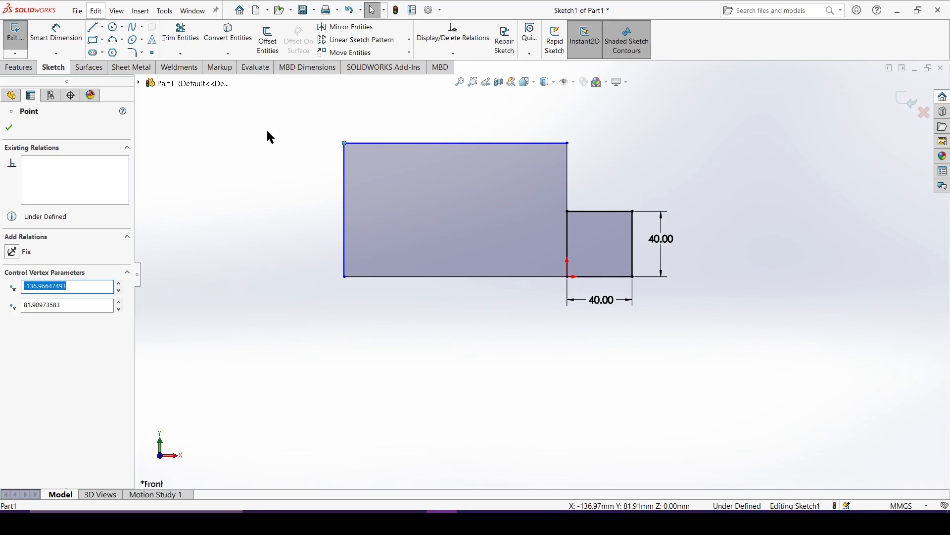
pyautogui.scroll(-3, 621, 246)
pyautogui.scroll(2, 570, 256)
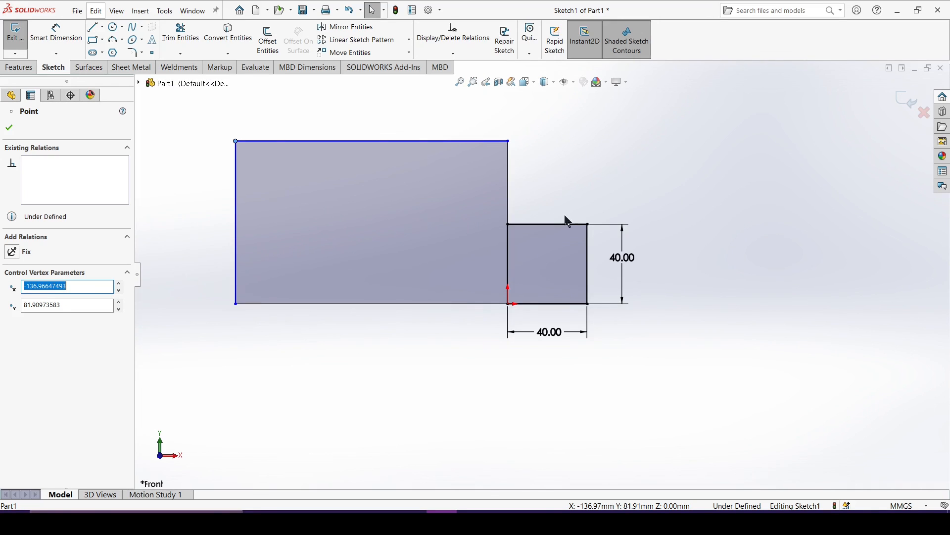
pyautogui.scroll(1, 301, 200)
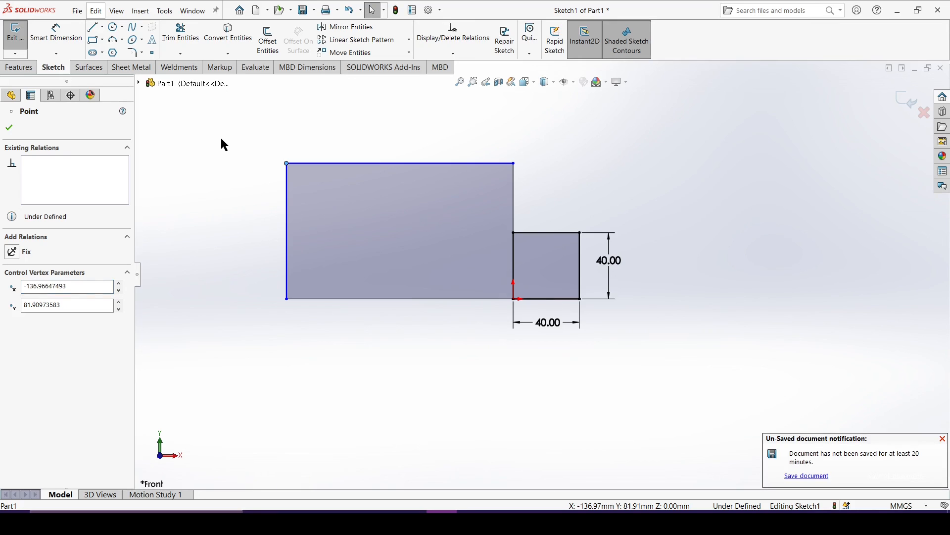
# - Box-select the undimensioned rectangle's outer vertical edge, examine its properties and extent, and clear the selection
pyautogui.moveTo(211, 140)
pyautogui.mouseDown()
pyautogui.moveTo(237, 178)
pyautogui.moveTo(352, 197)
pyautogui.moveTo(362, 320)
pyautogui.mouseUp()
pyautogui.scroll(-3, 315, 214)
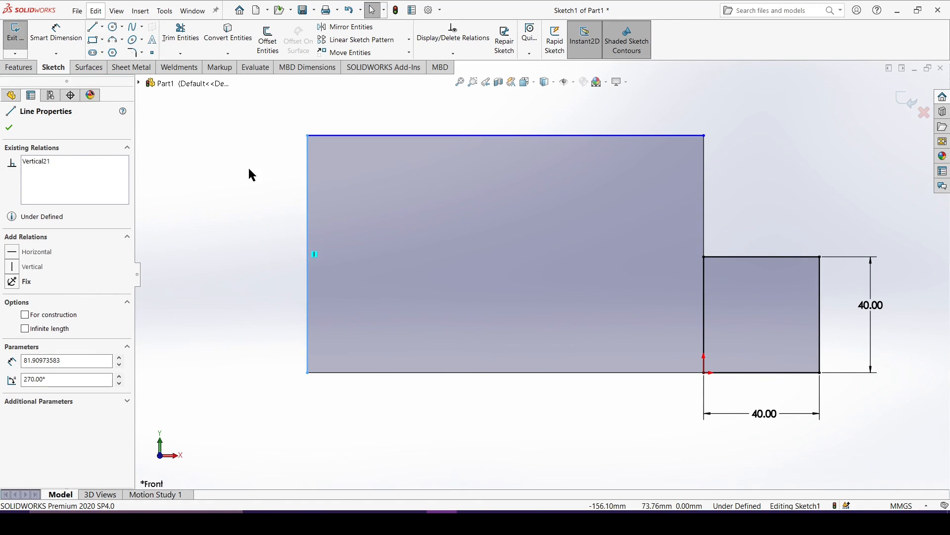
pyautogui.scroll(3, 297, 171)
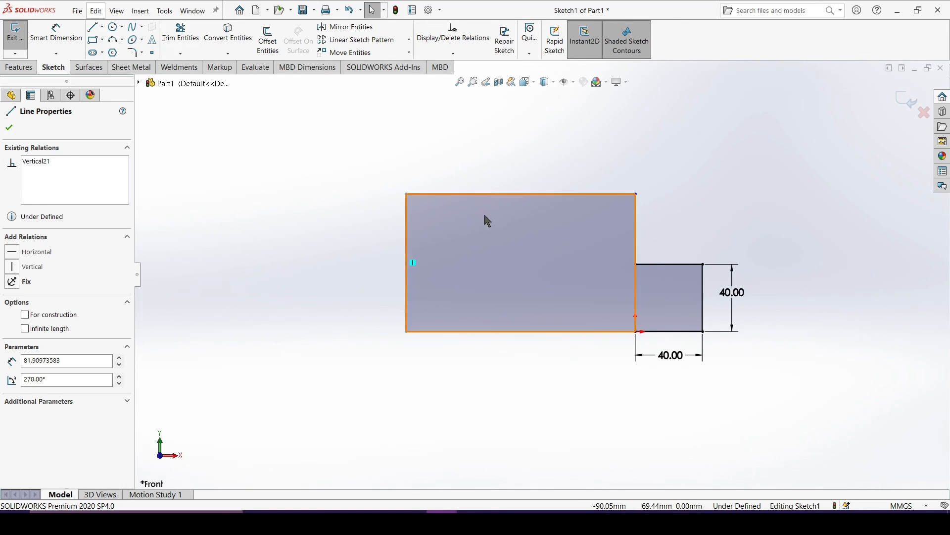
pyautogui.scroll(-3, 480, 261)
pyautogui.scroll(2, 471, 238)
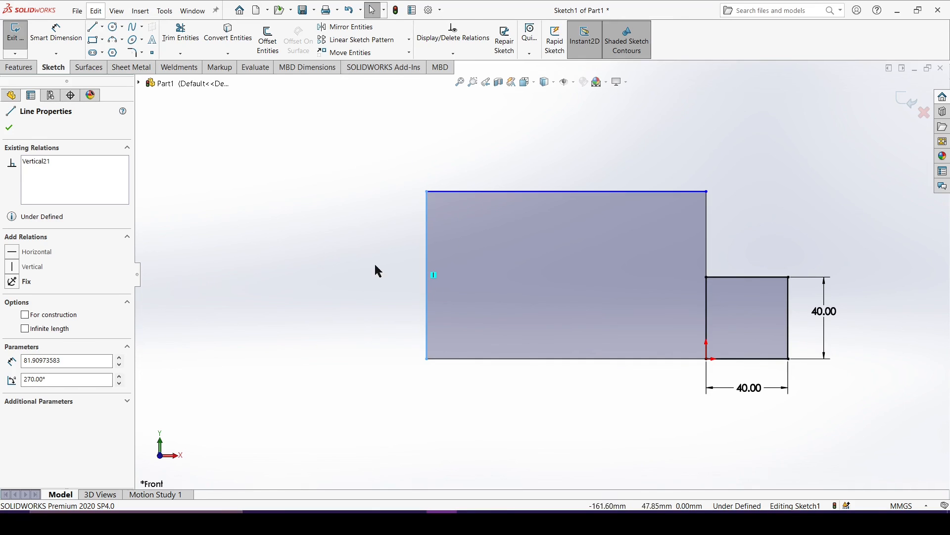
pyautogui.click(243, 148)
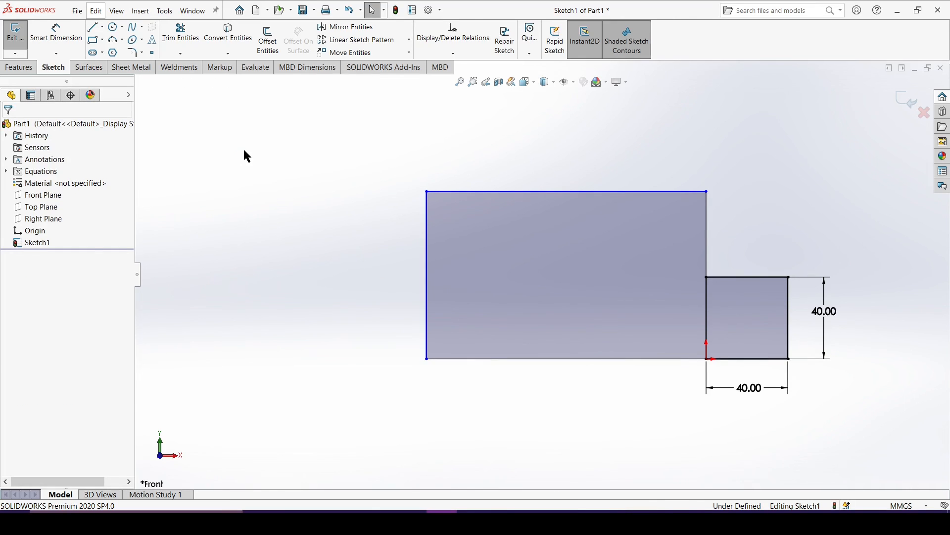
# - Delete all four lines of the undimensioned rectangle, including the one overlapping the square's edge, leaving only the 40 mm square
pyautogui.moveTo(251, 152); pyautogui.dragTo(380, 260)
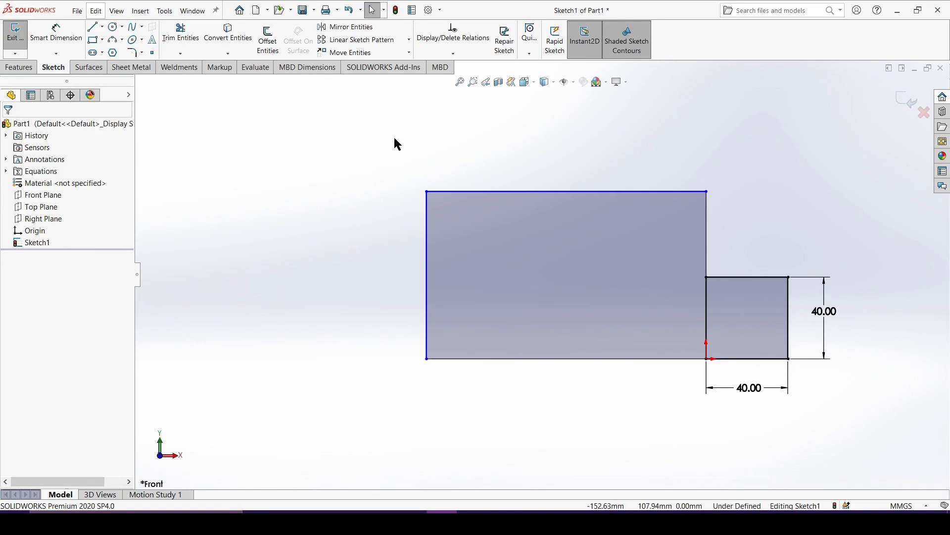
pyautogui.moveTo(337, 141); pyautogui.dragTo(276, 167)
pyautogui.moveTo(517, 405); pyautogui.dragTo(316, 154)
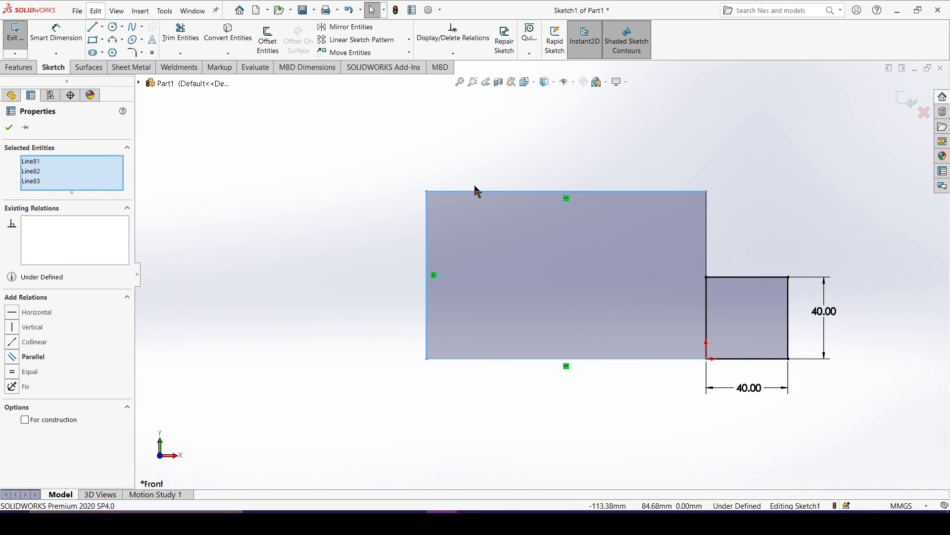
pyautogui.press('Delete')
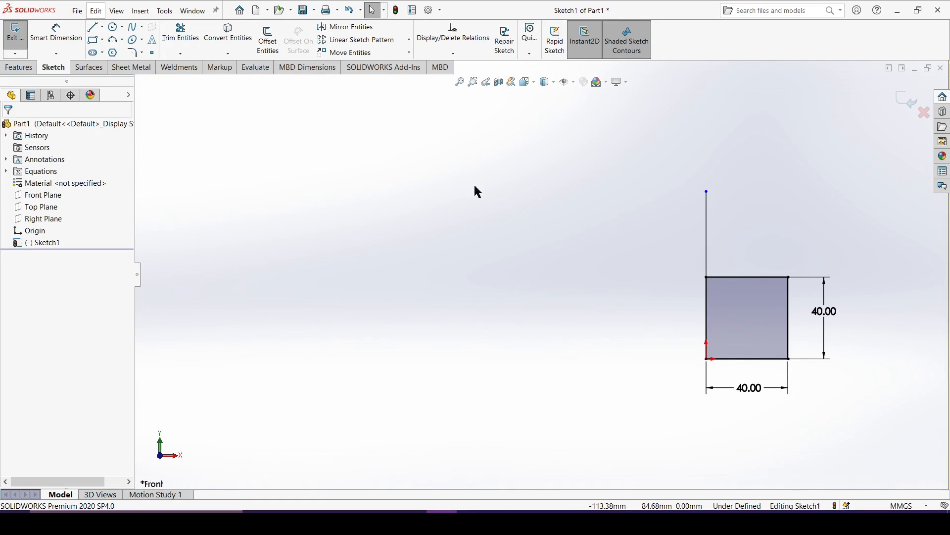
pyautogui.click(705, 215)
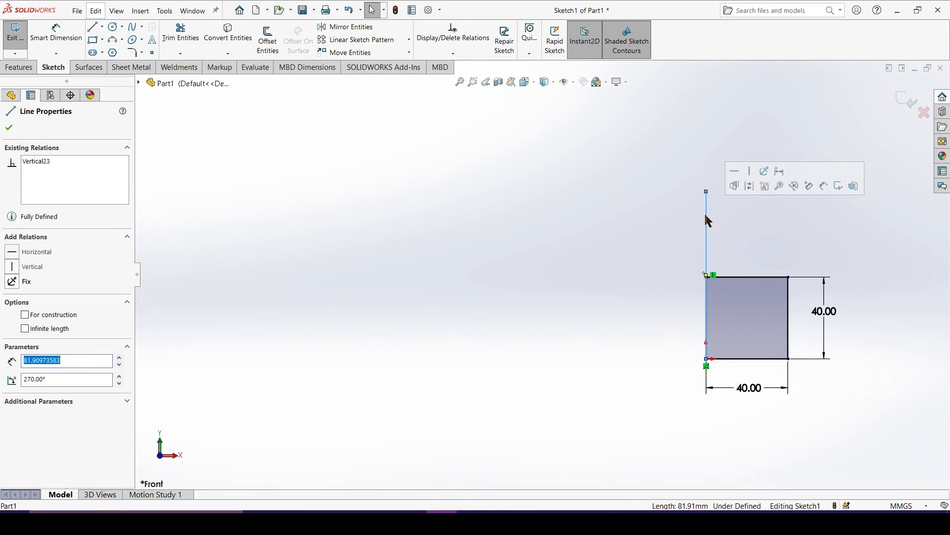
pyautogui.press('Delete')
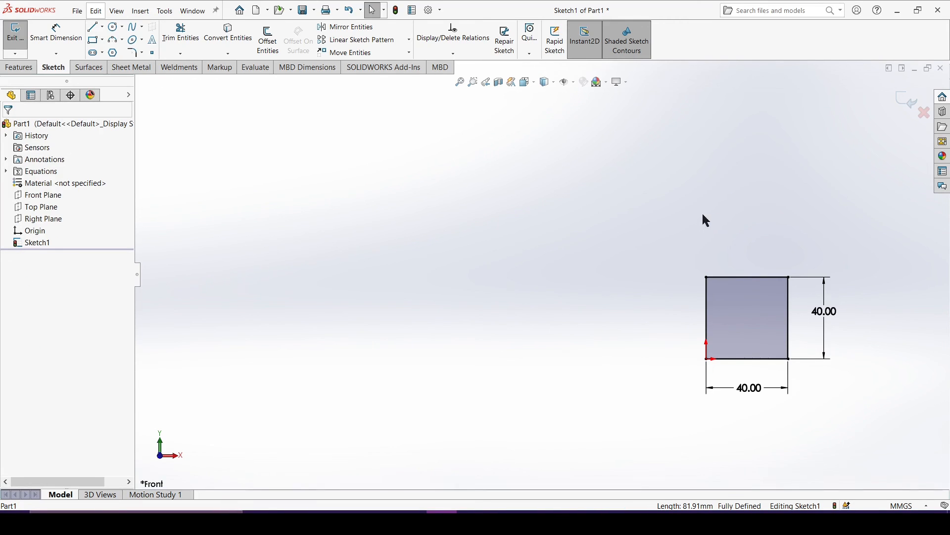
# - Exit the sketch of the 40 mm square and bring up the solid feature commands
pyautogui.press('f')
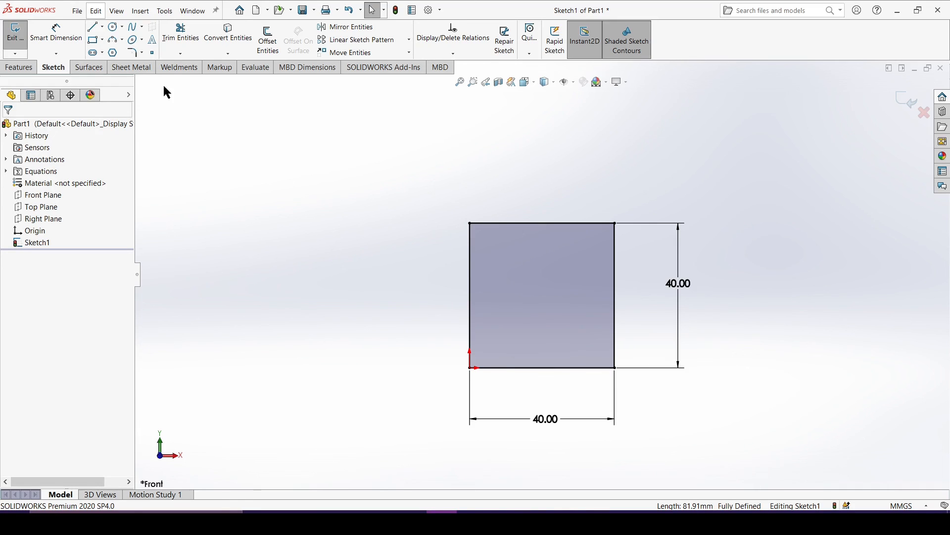
pyautogui.click(17, 37)
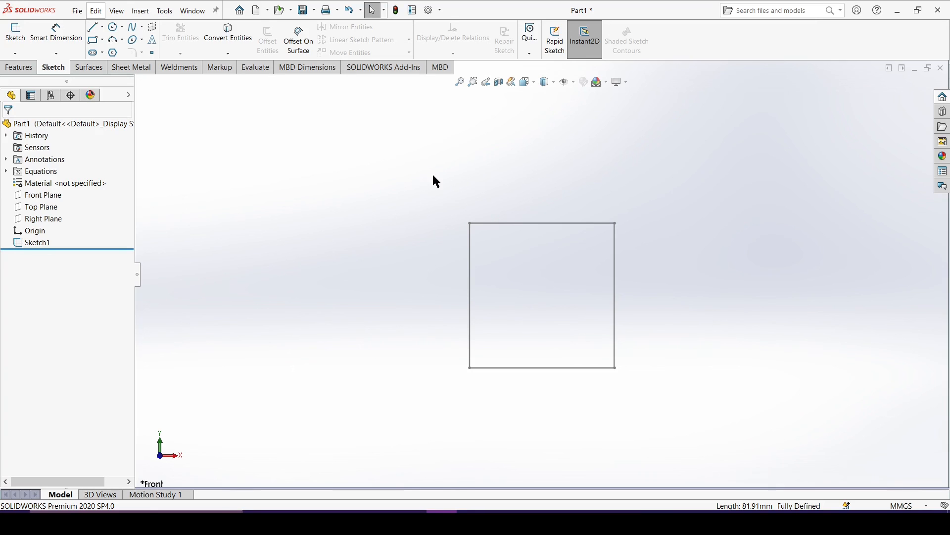
pyautogui.click(12, 71)
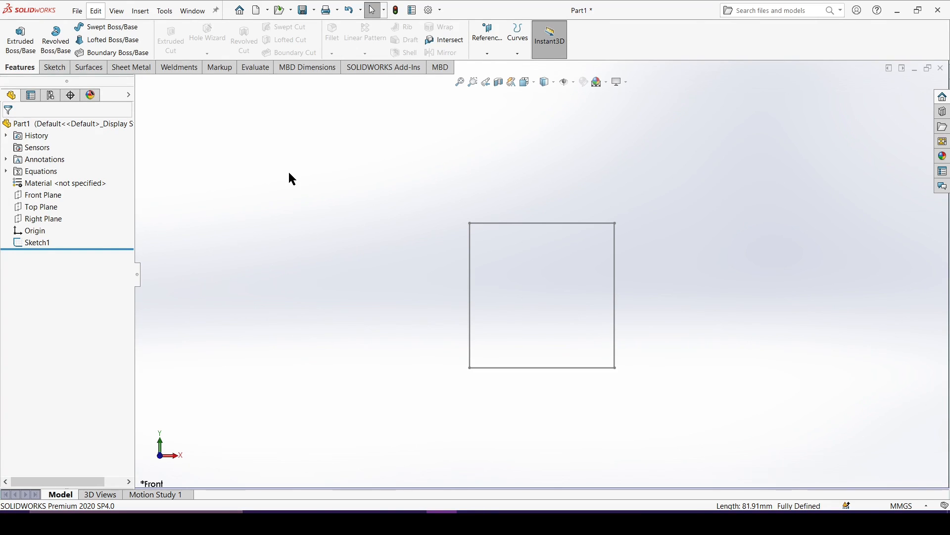